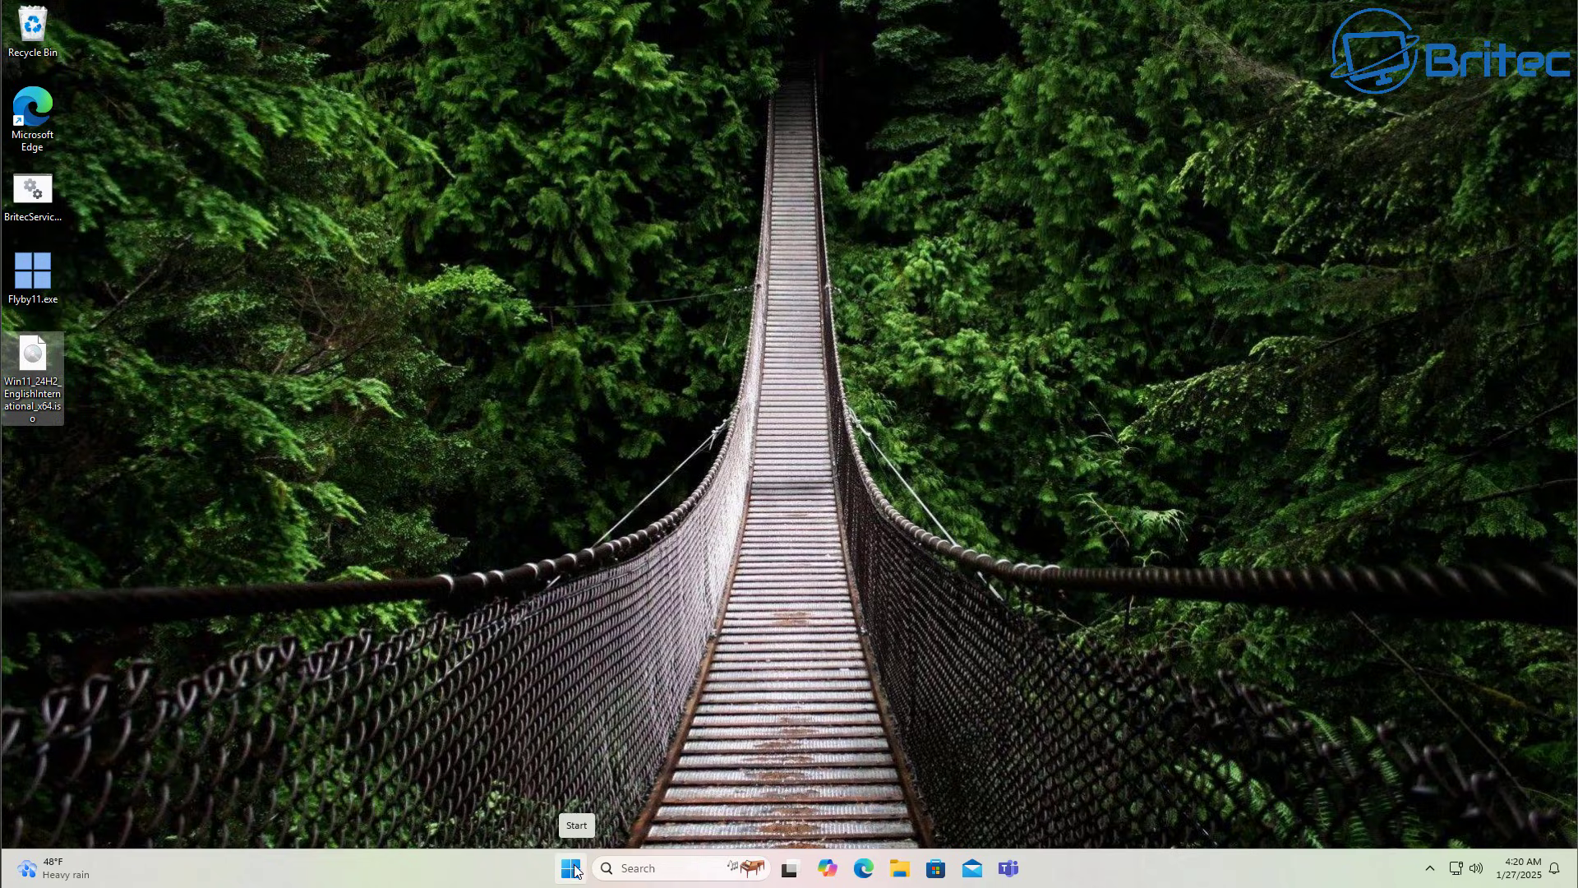
Open the Windows 11 Start menu from the taskbar.
left_click(579, 864)
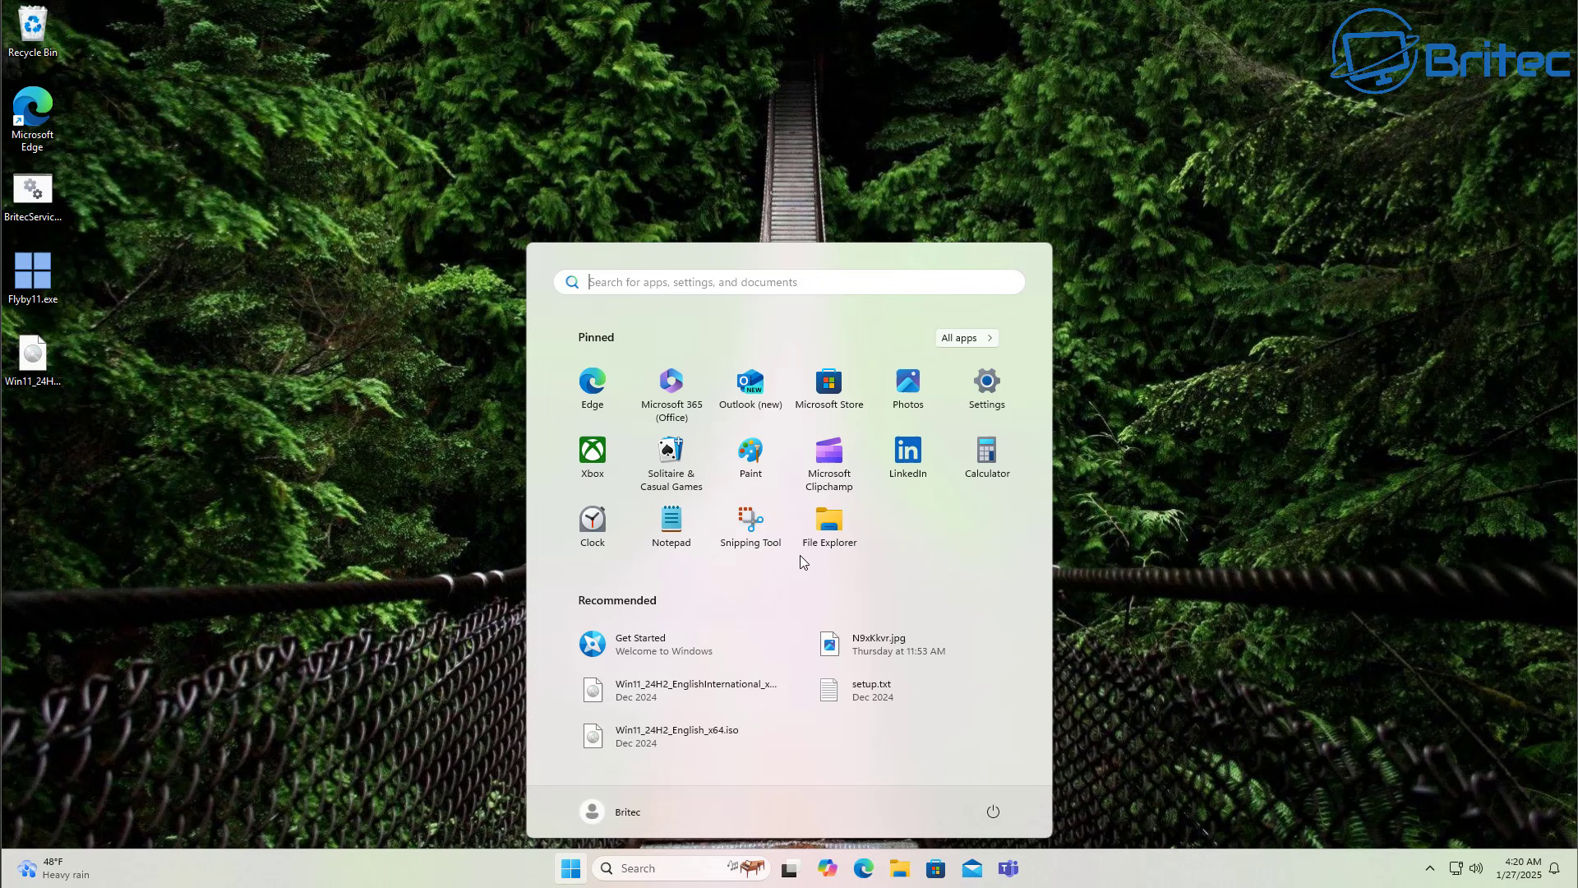
Check on System > About that the edition is Windows 11 Pro, then close Settings.
left_click(1001, 398)
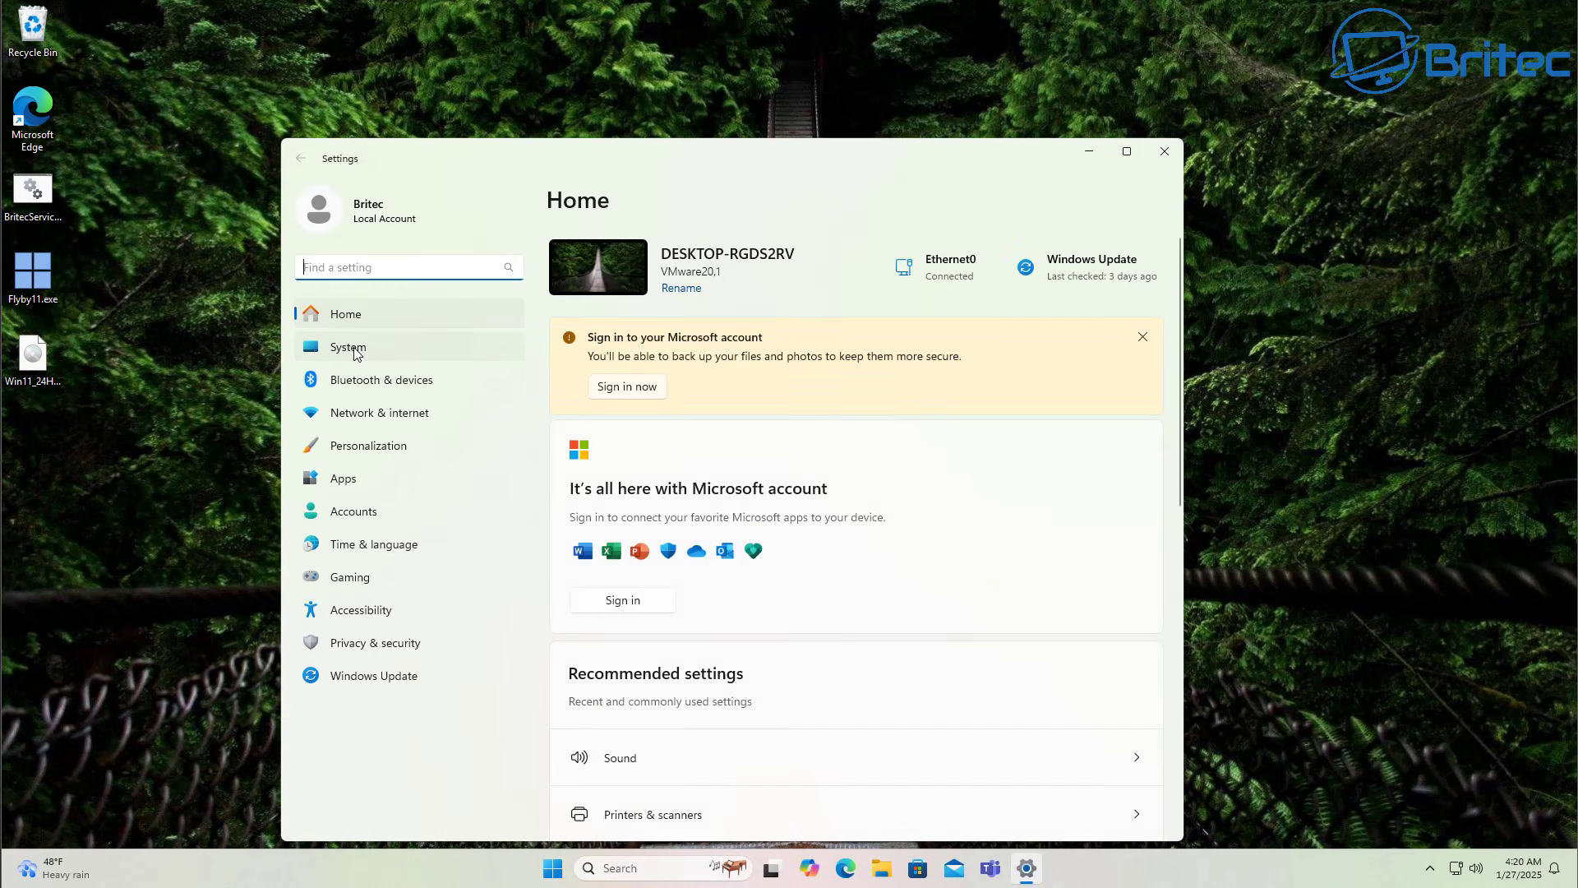
left_click(361, 347)
scroll(644, 636, "down", 1)
scroll(643, 635, "down", 6)
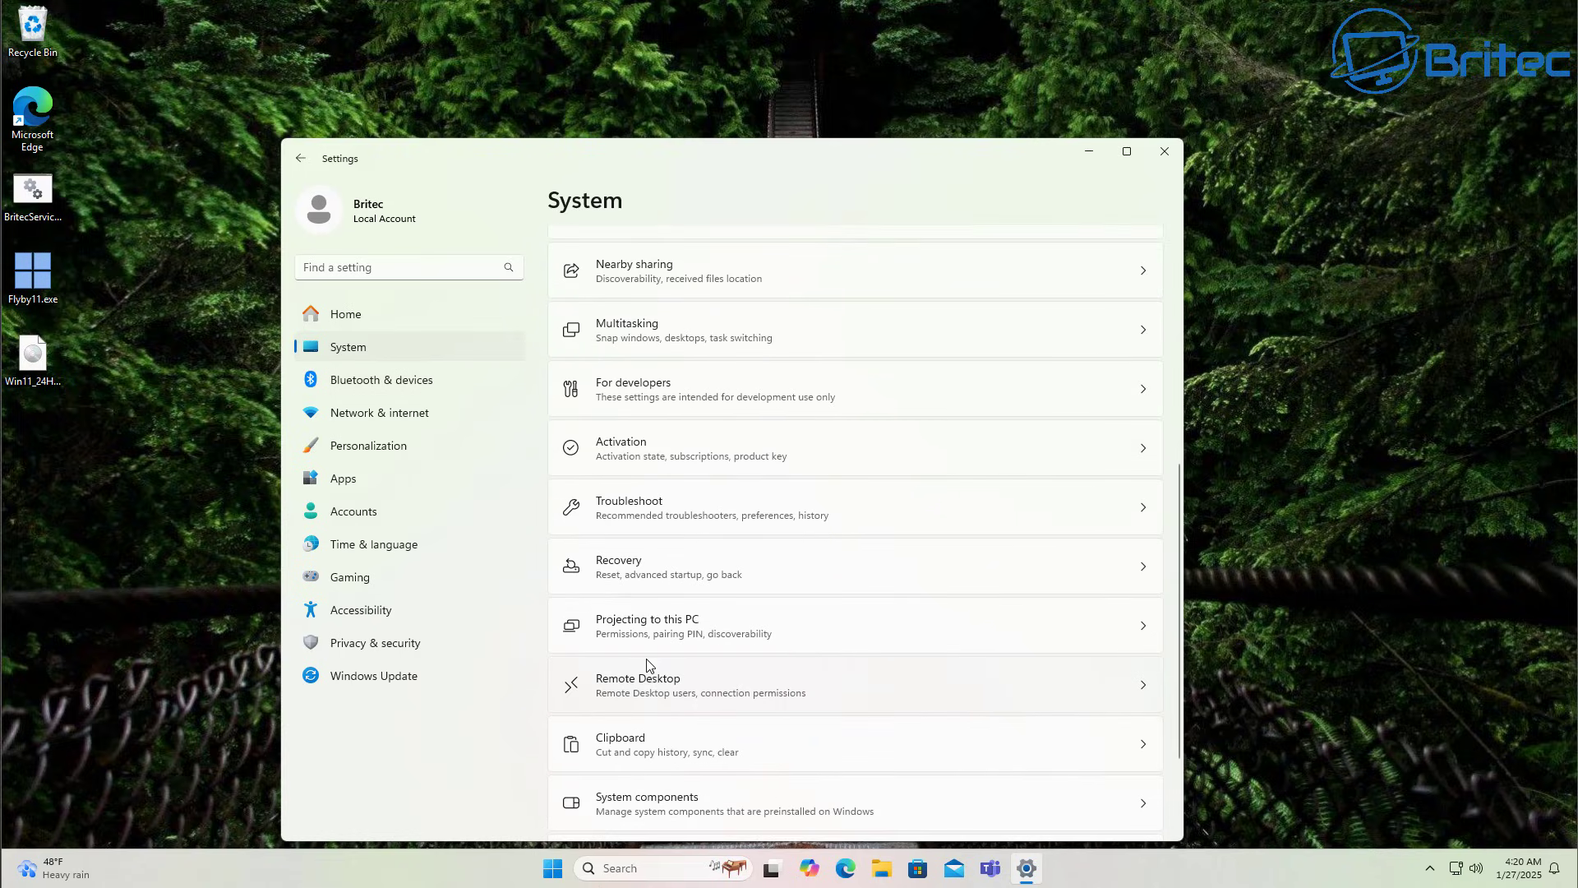
left_click(632, 797)
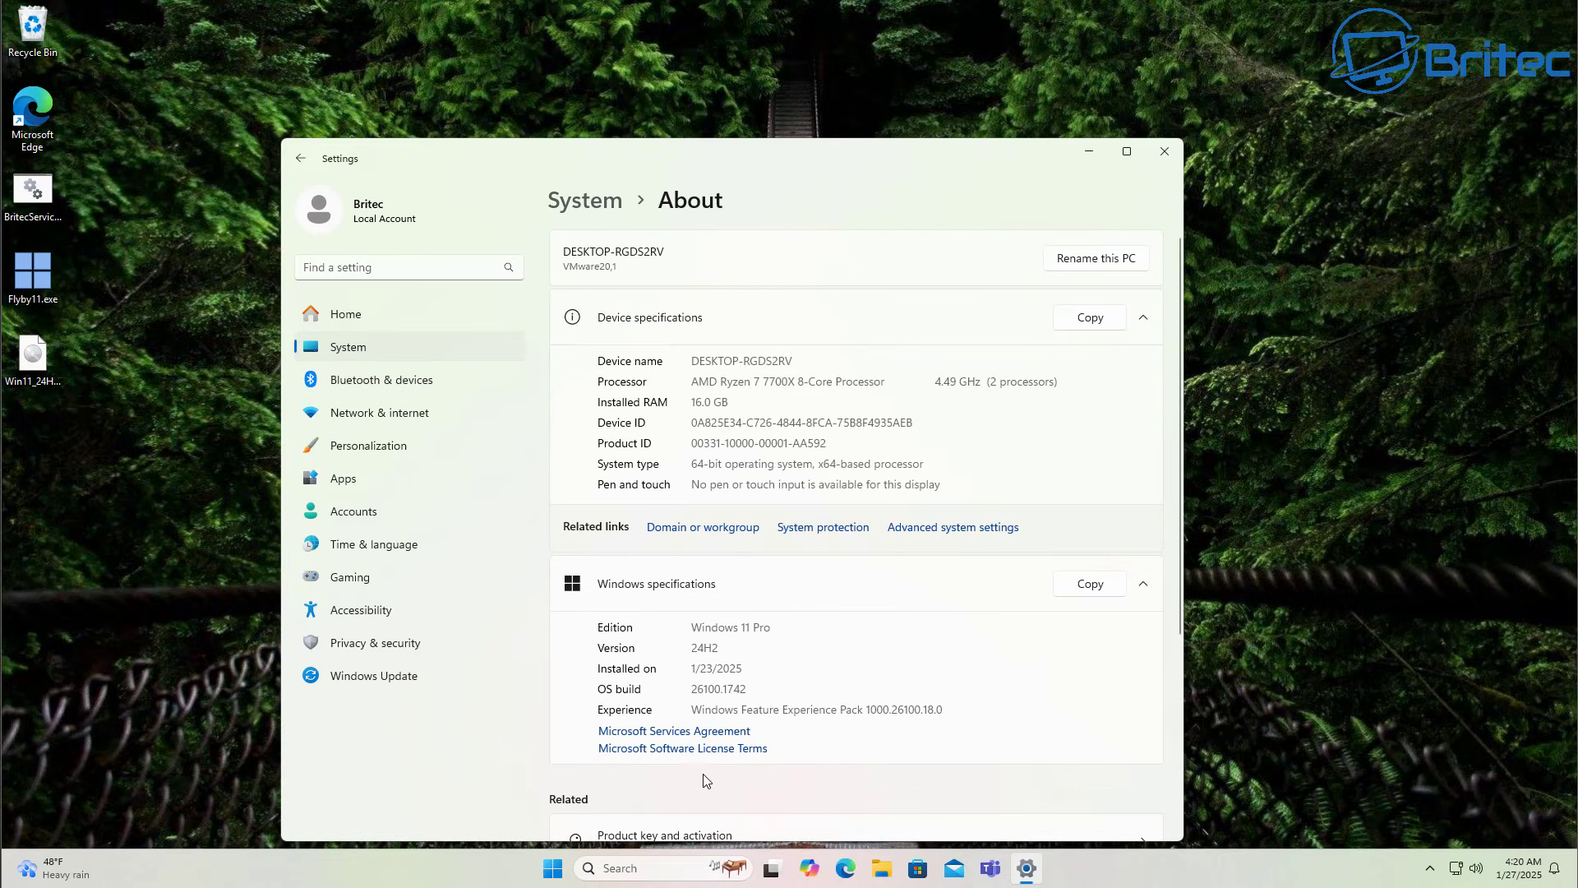
left_click_drag(774, 629, 692, 630)
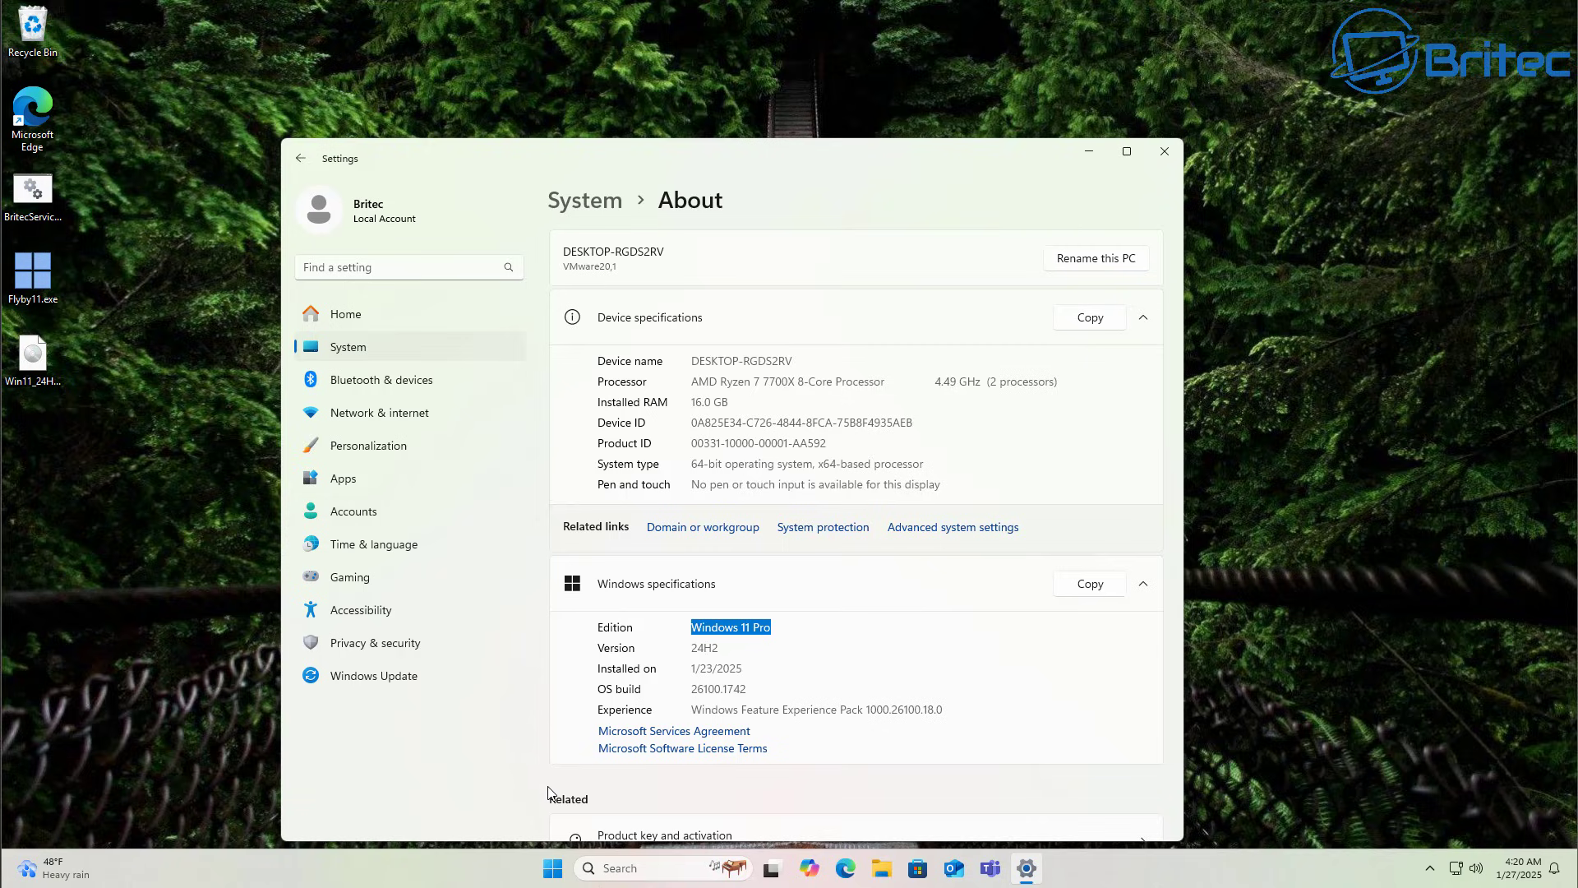
left_click(804, 644)
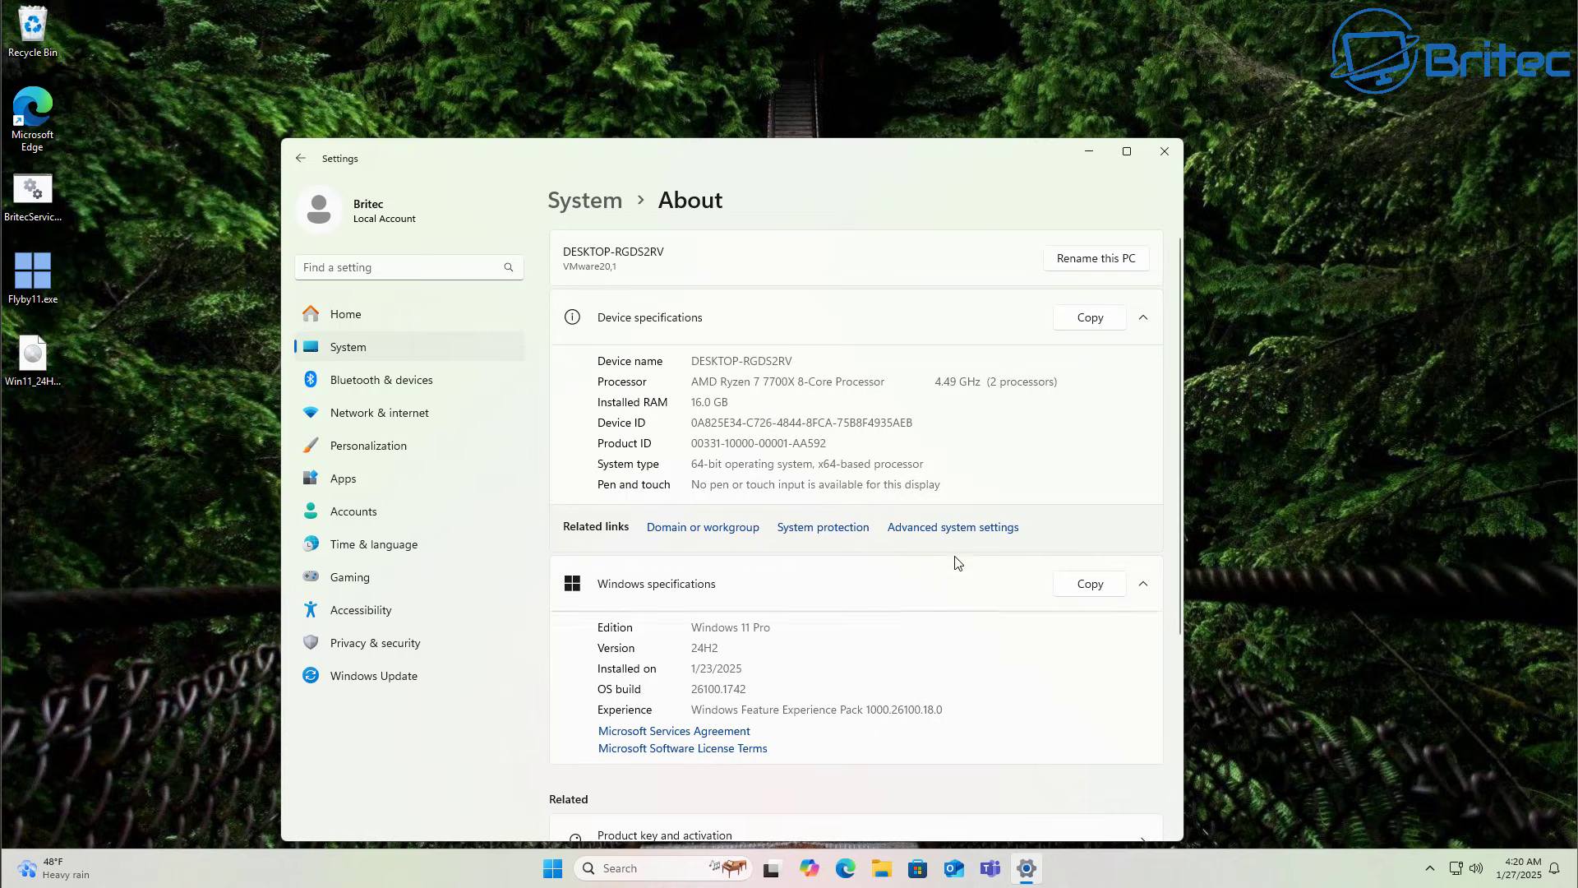
left_click(1160, 157)
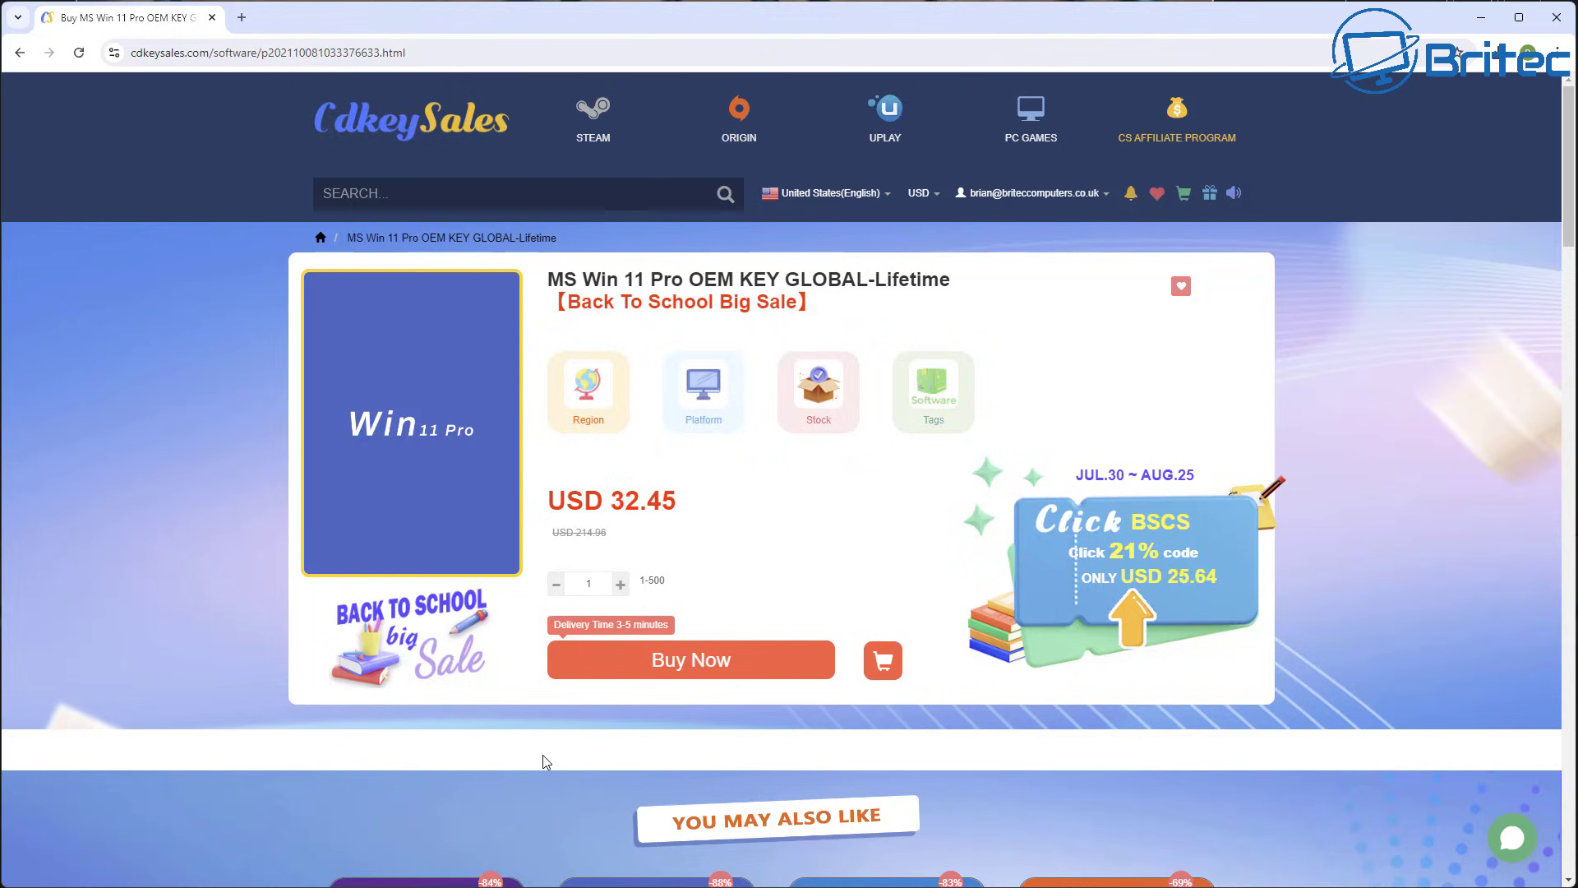
Apply promo code BR09 to the Win 11 Pro key purchase, bringing it to USD 22.71.
left_click(680, 659)
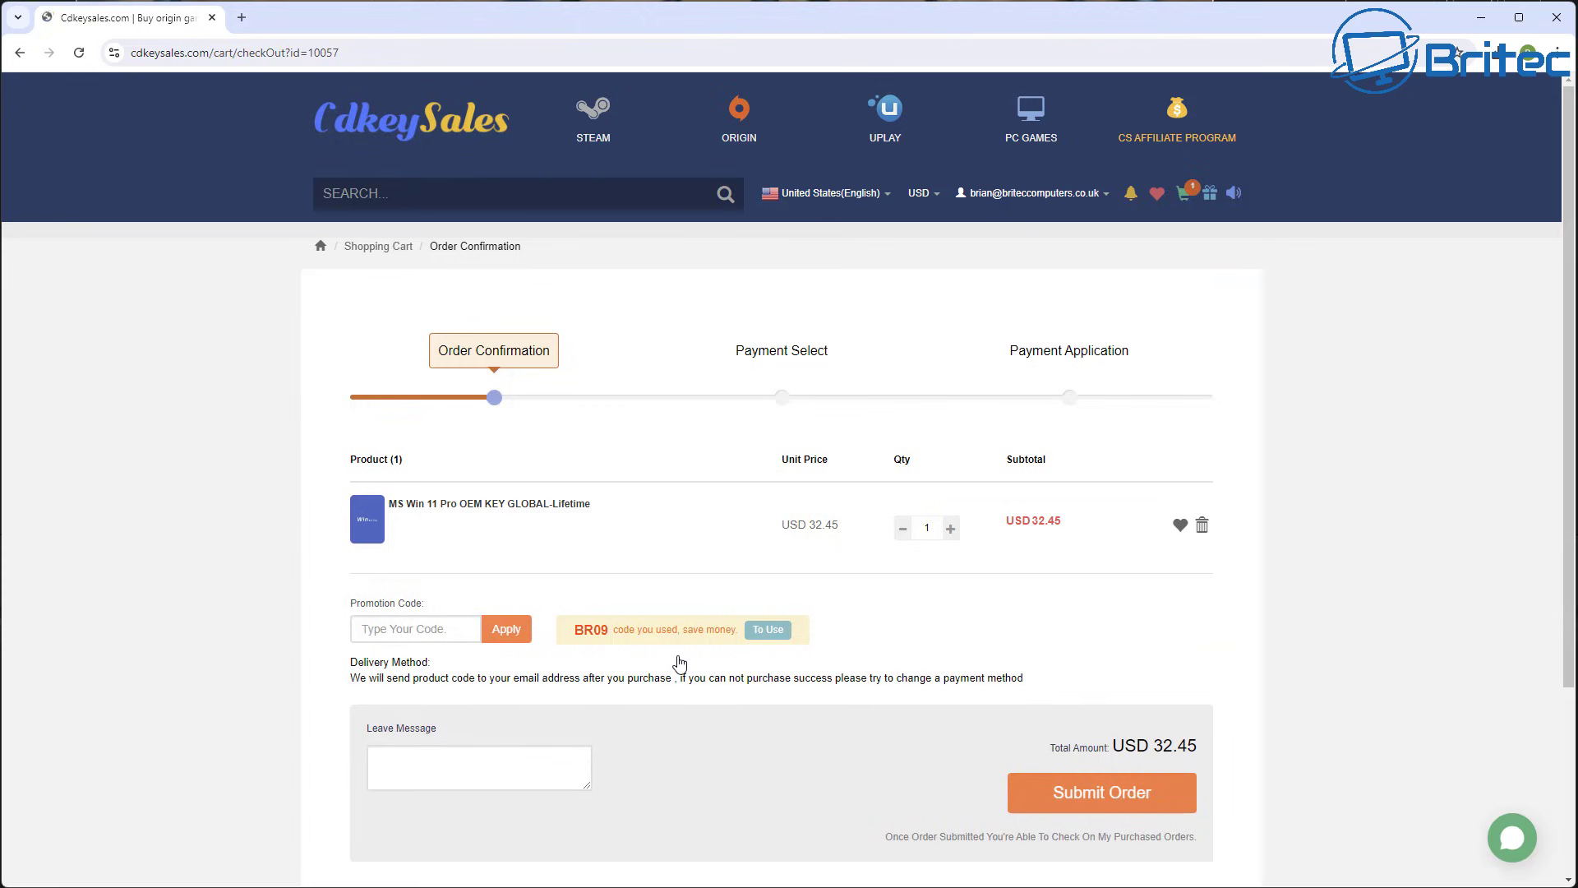
left_click(415, 629)
type("B")
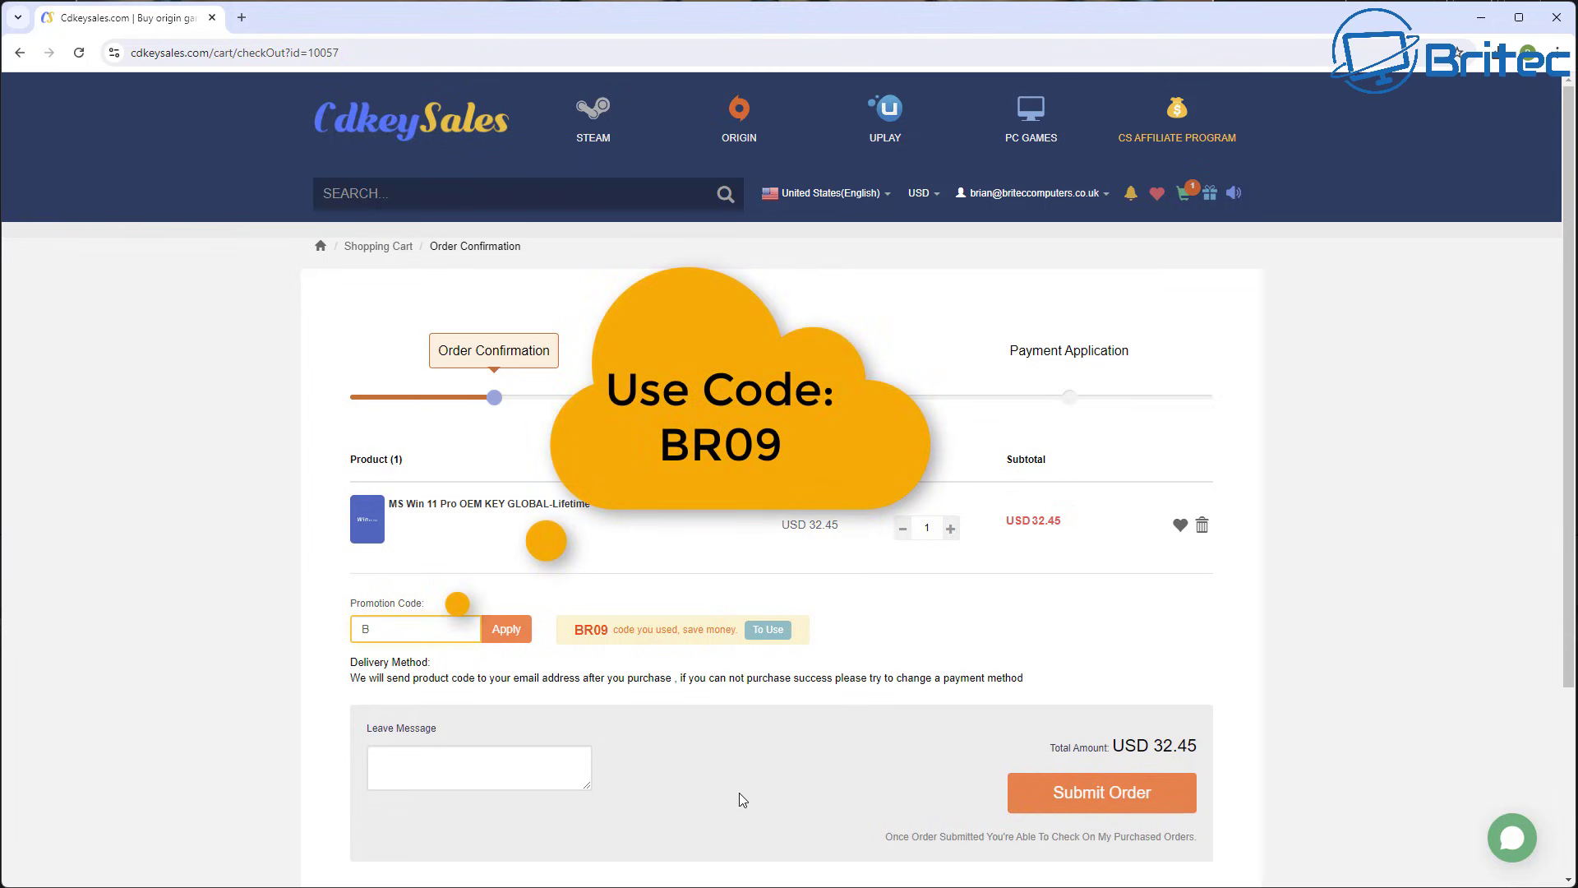
type("R09")
left_click(507, 630)
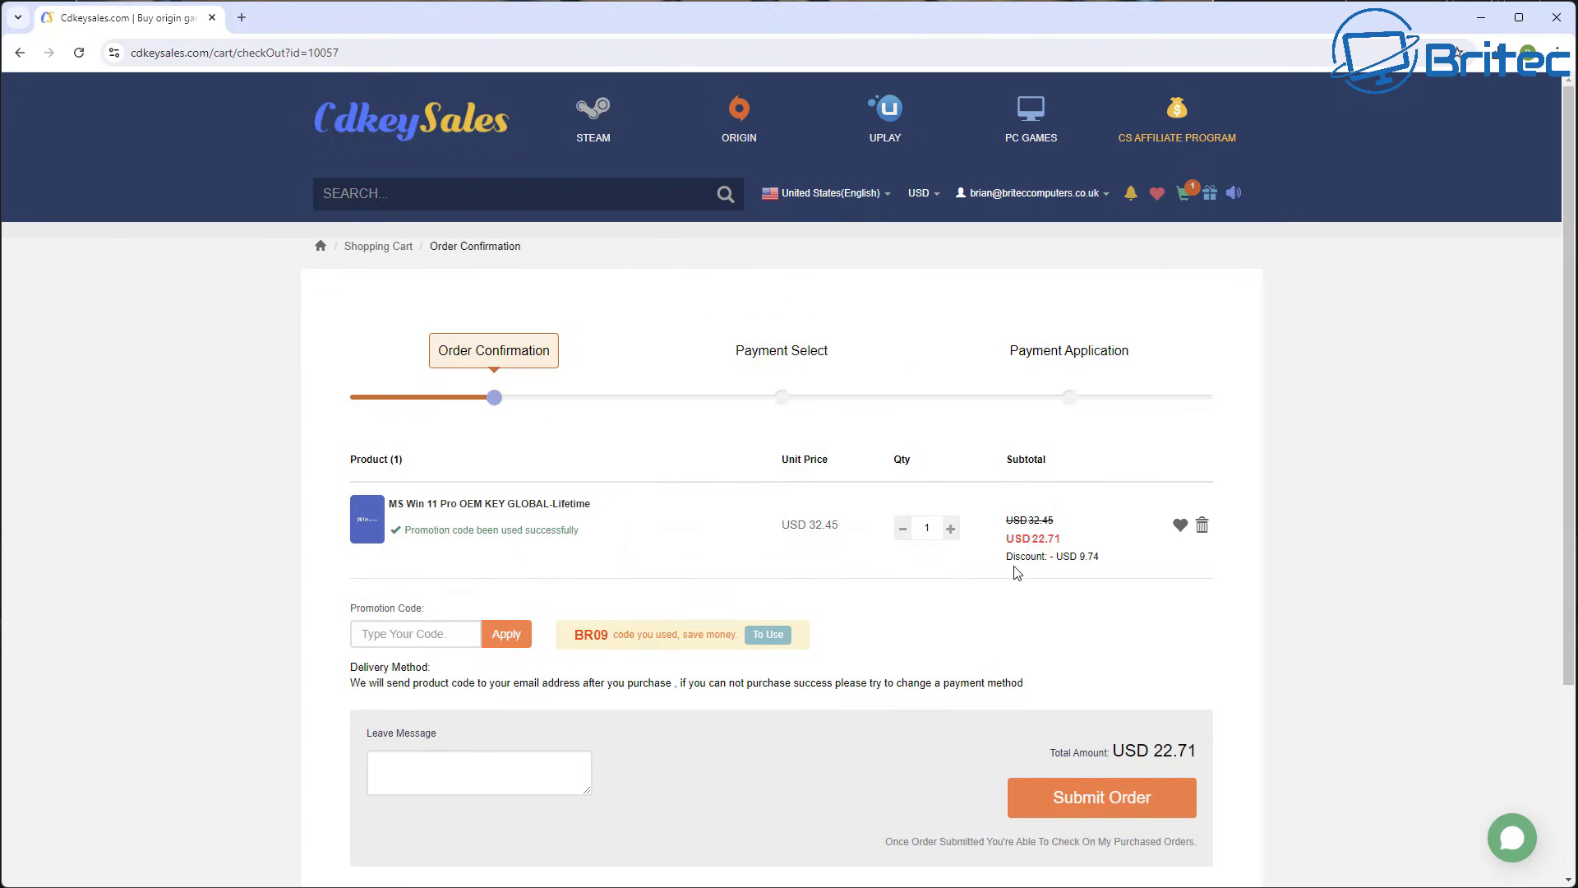
Submit the discounted order and activate Windows with the new product key.
left_click(1148, 806)
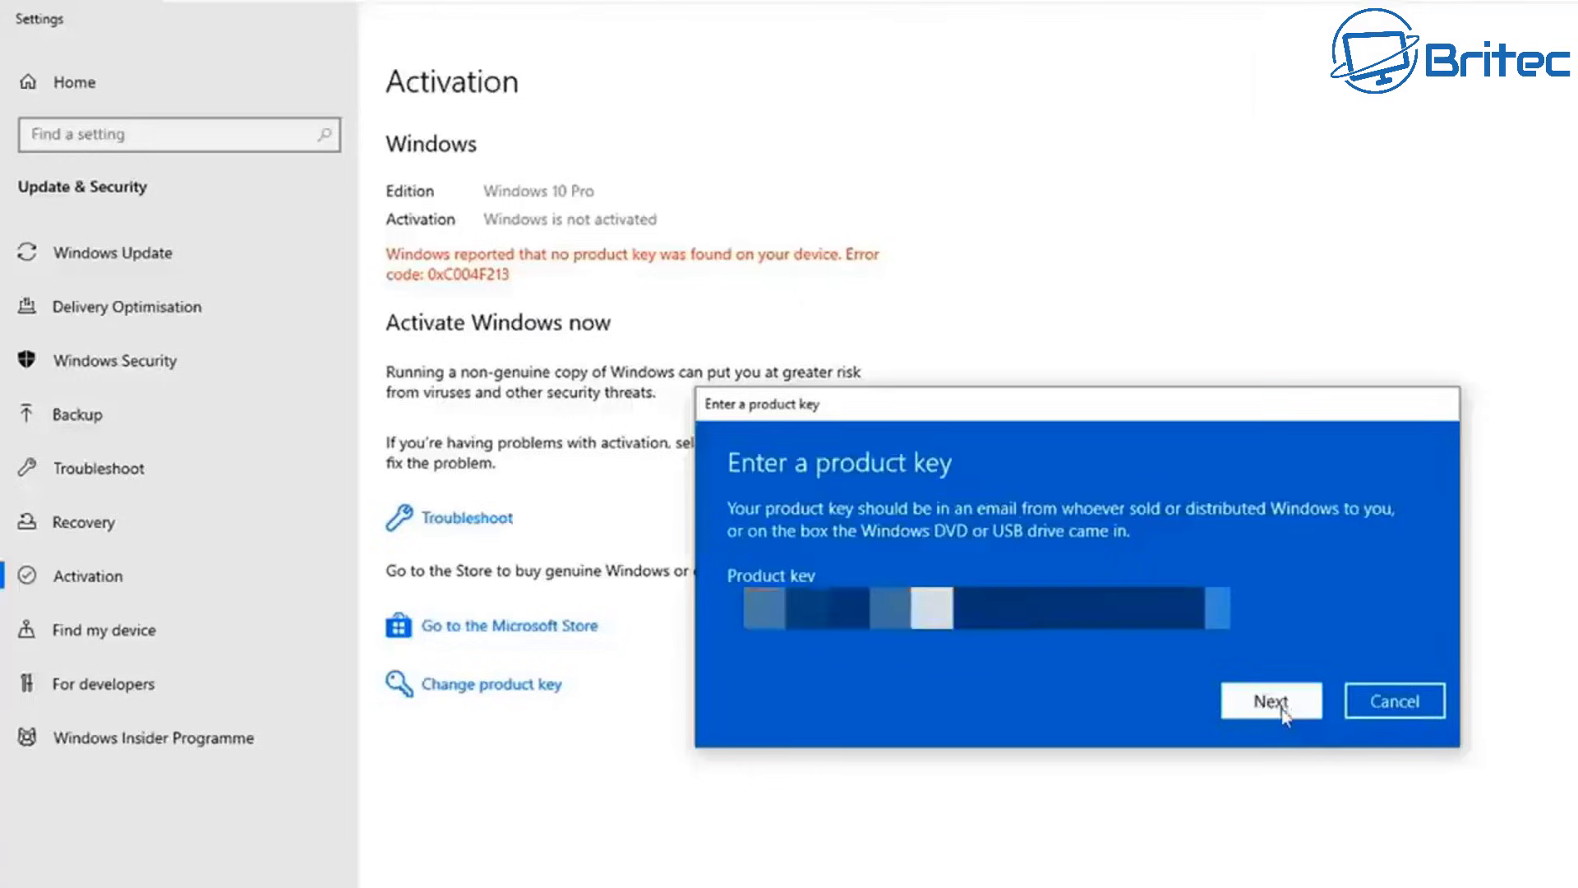
left_click(1276, 795)
left_click(1274, 645)
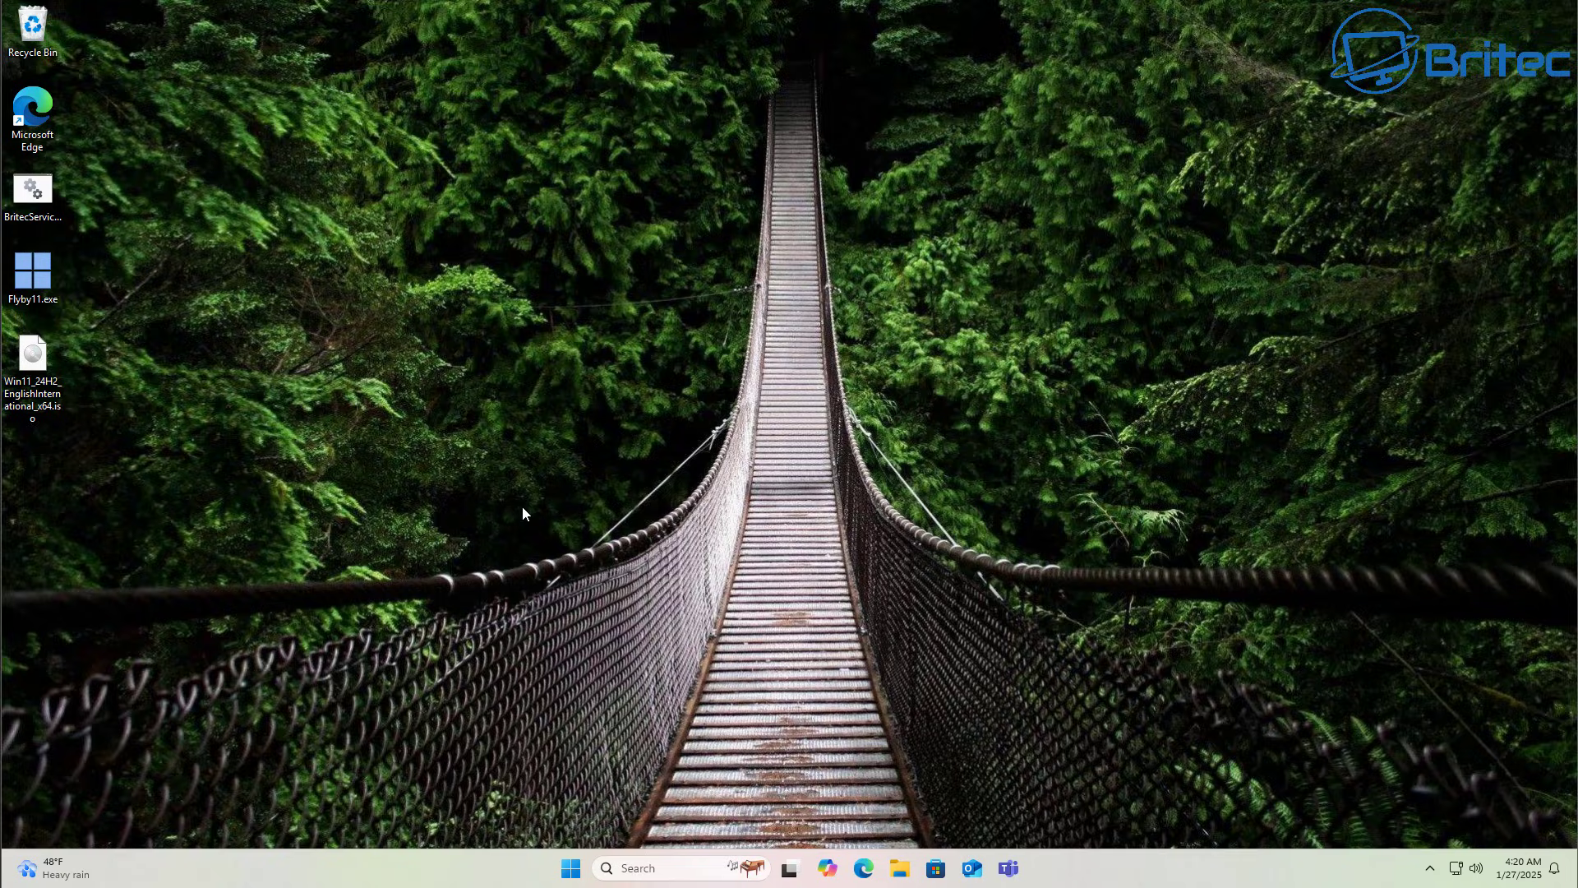
Launch Edit group policy by searching 'gpo' from Start.
left_click(580, 868)
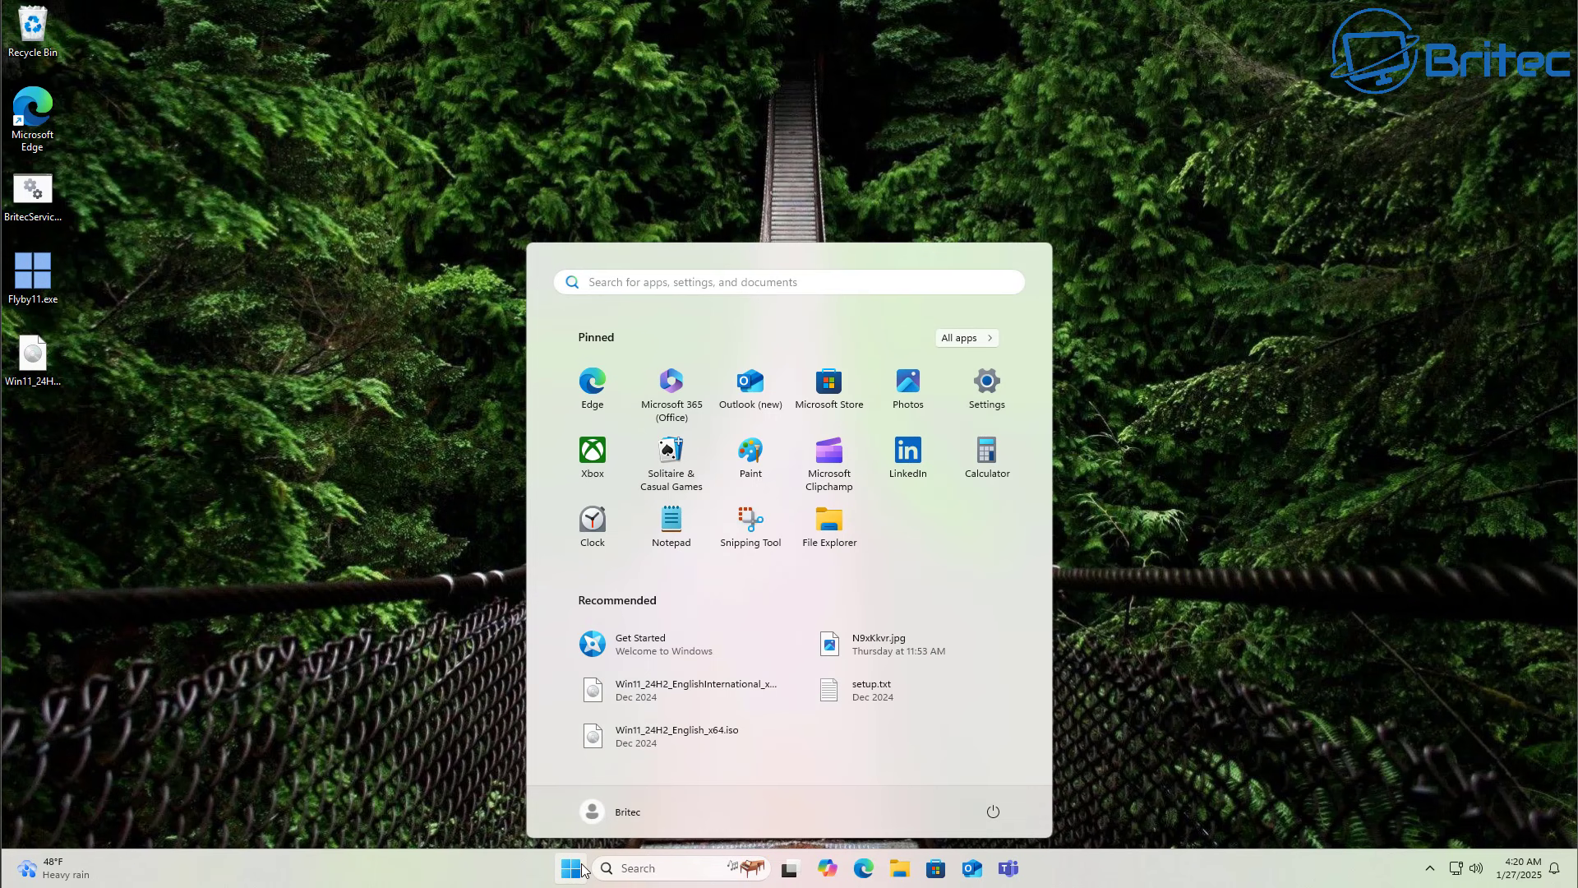
type("gpo")
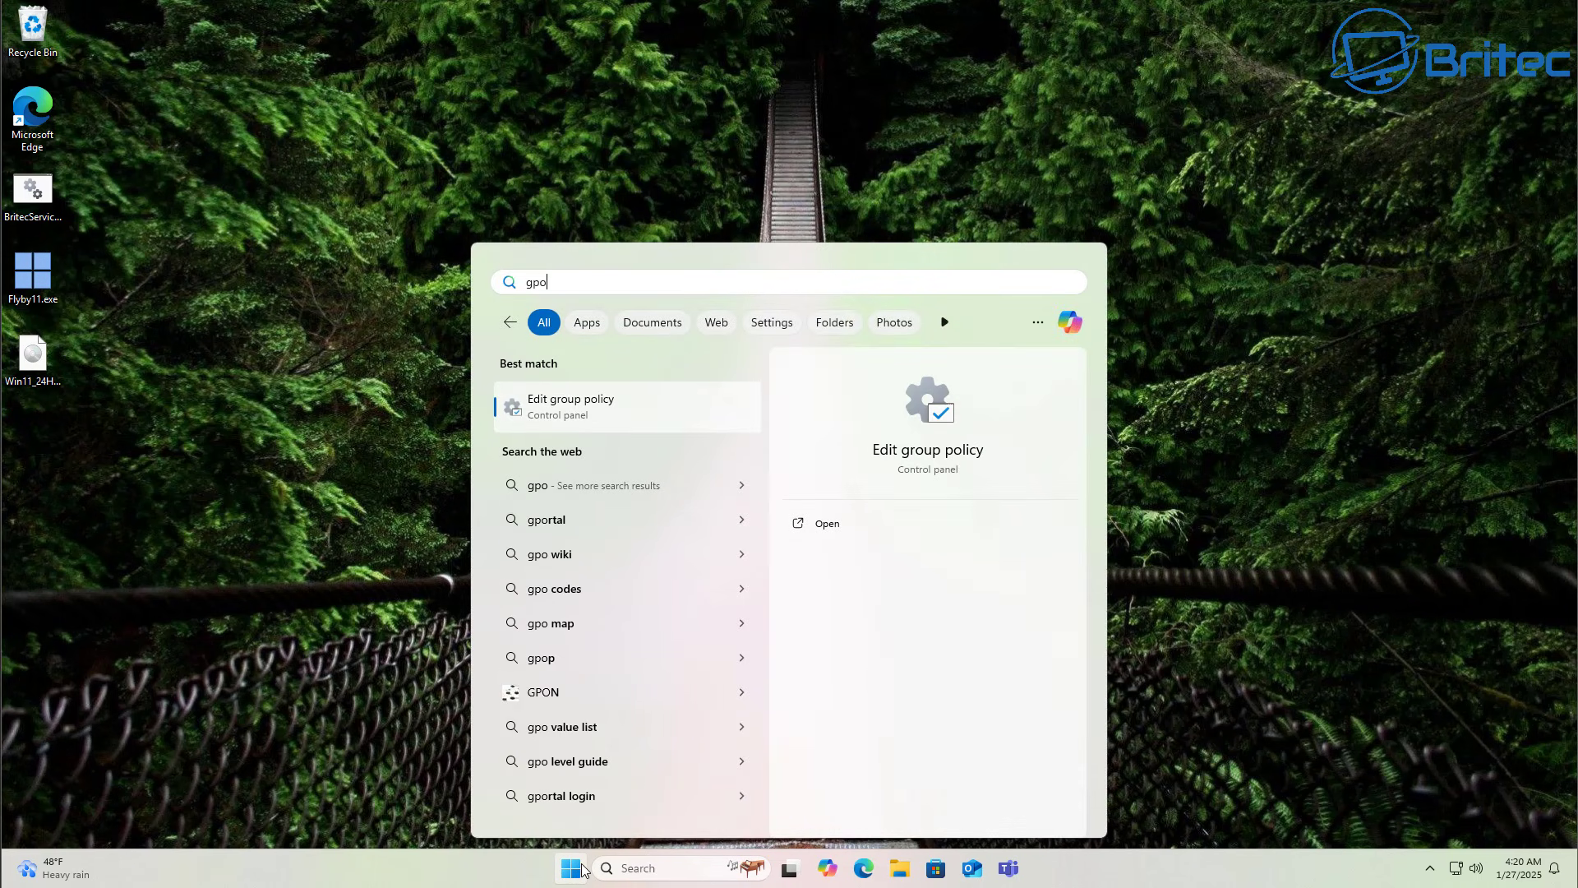
left_click(579, 410)
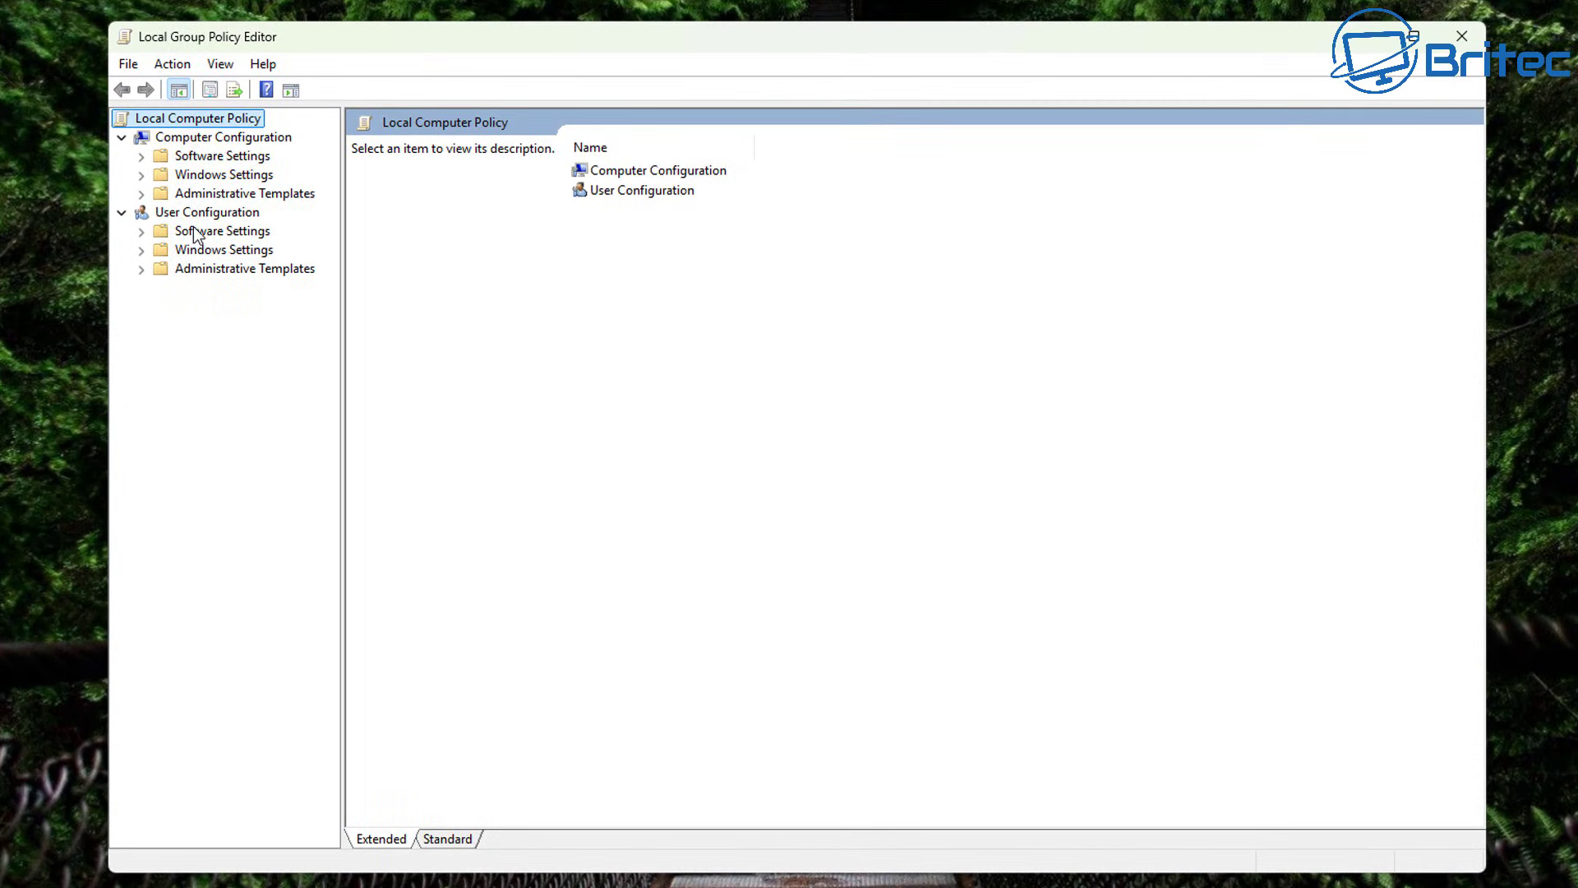
Expand Computer Configuration > Administrative Templates > System and widen the tree pane.
left_click(185, 138)
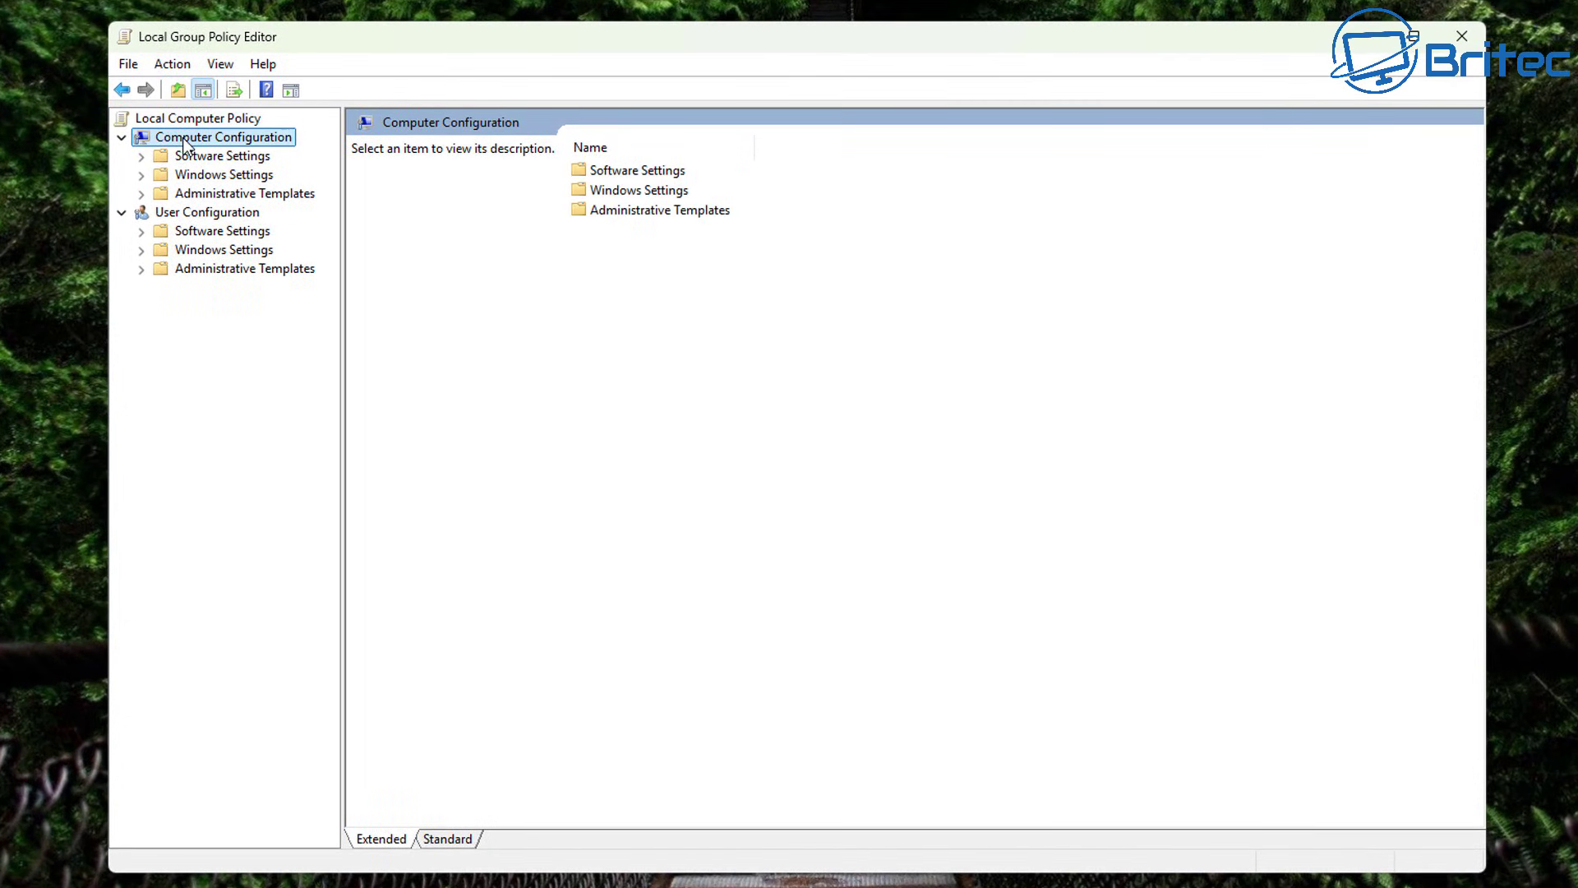
left_click(226, 199)
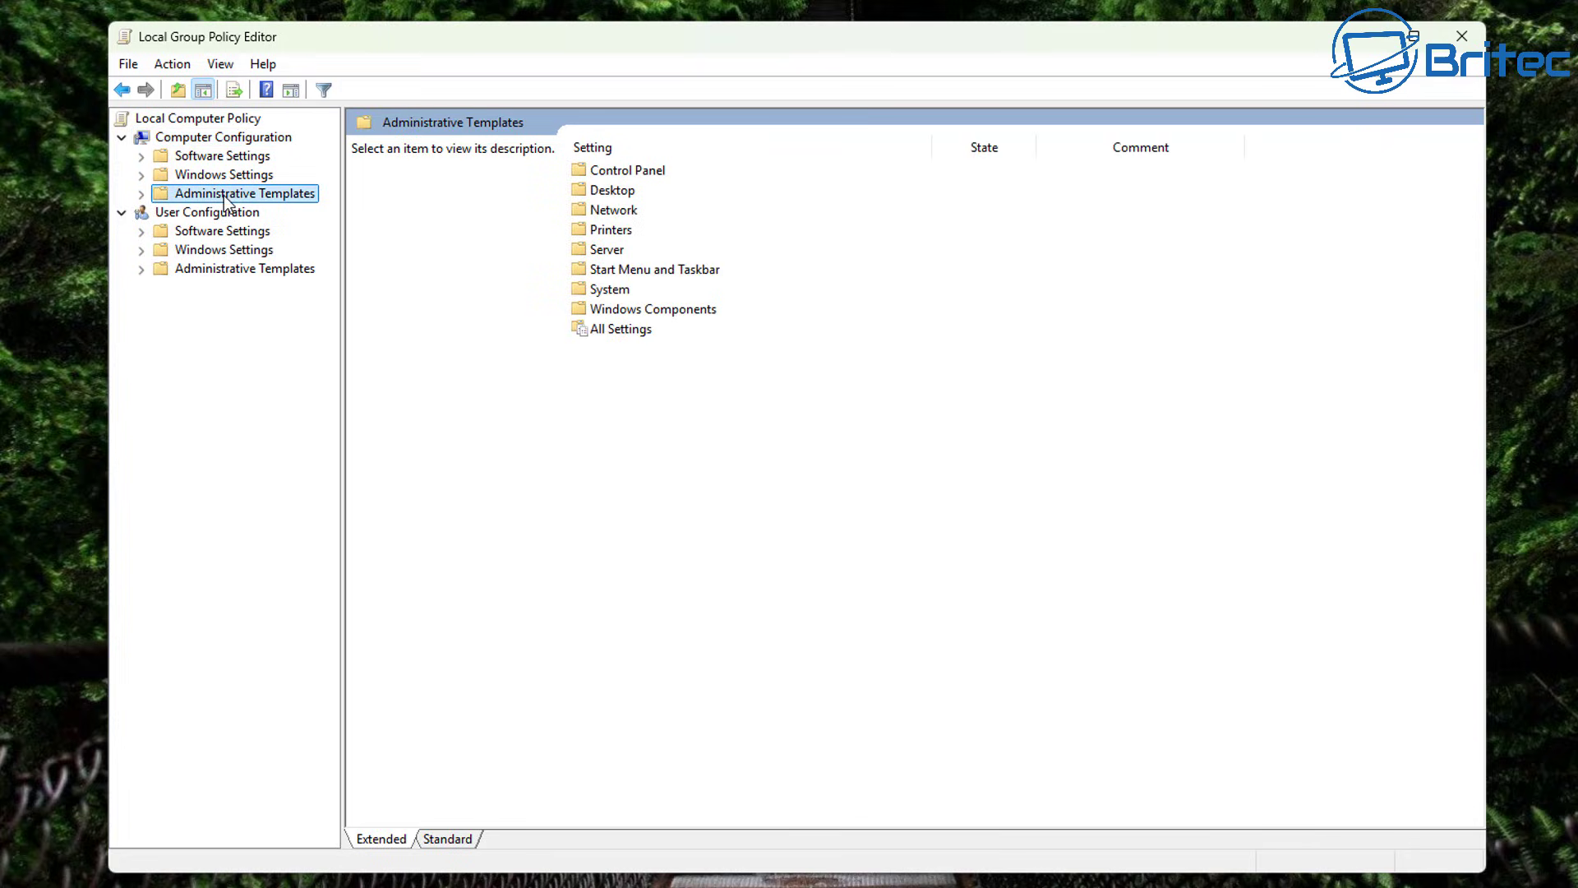
left_click(141, 197)
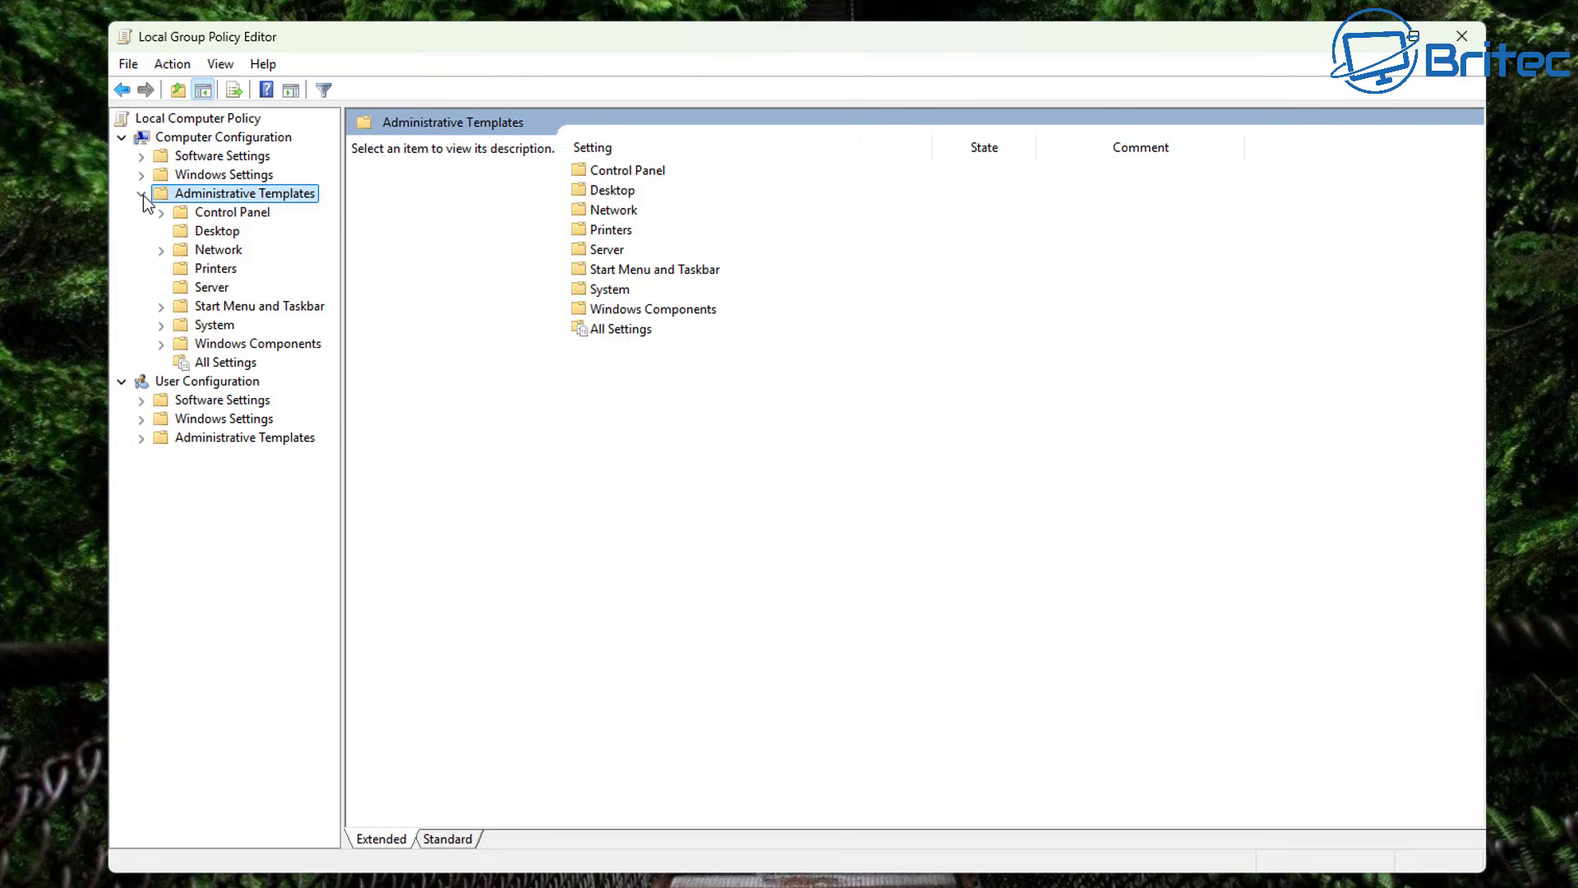
left_click(225, 329)
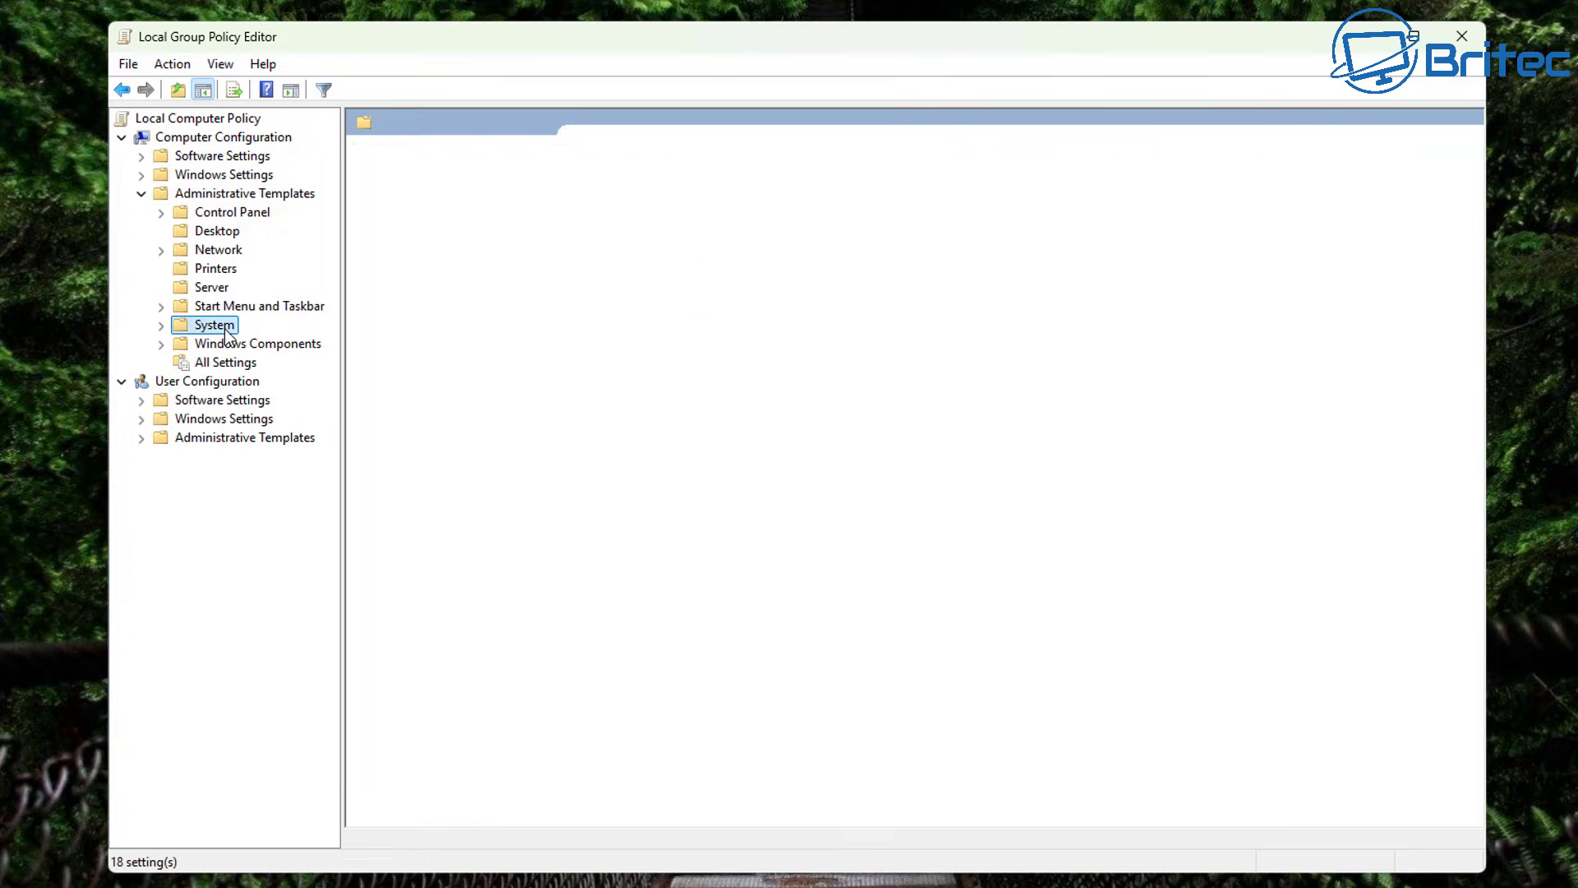
left_click(161, 326)
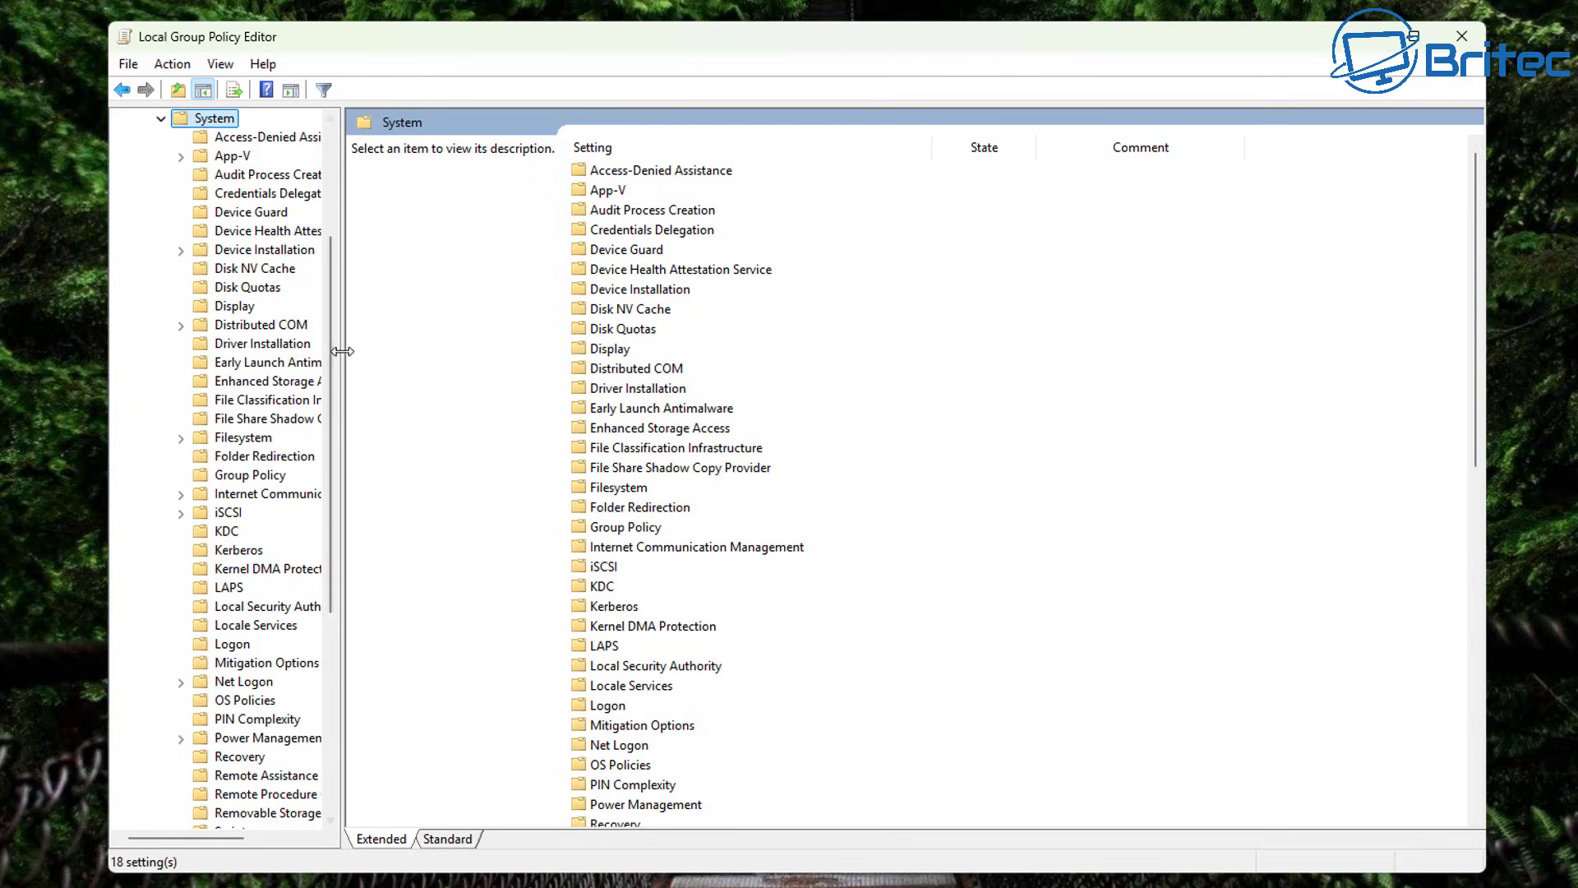
left_click_drag(350, 352, 468, 359)
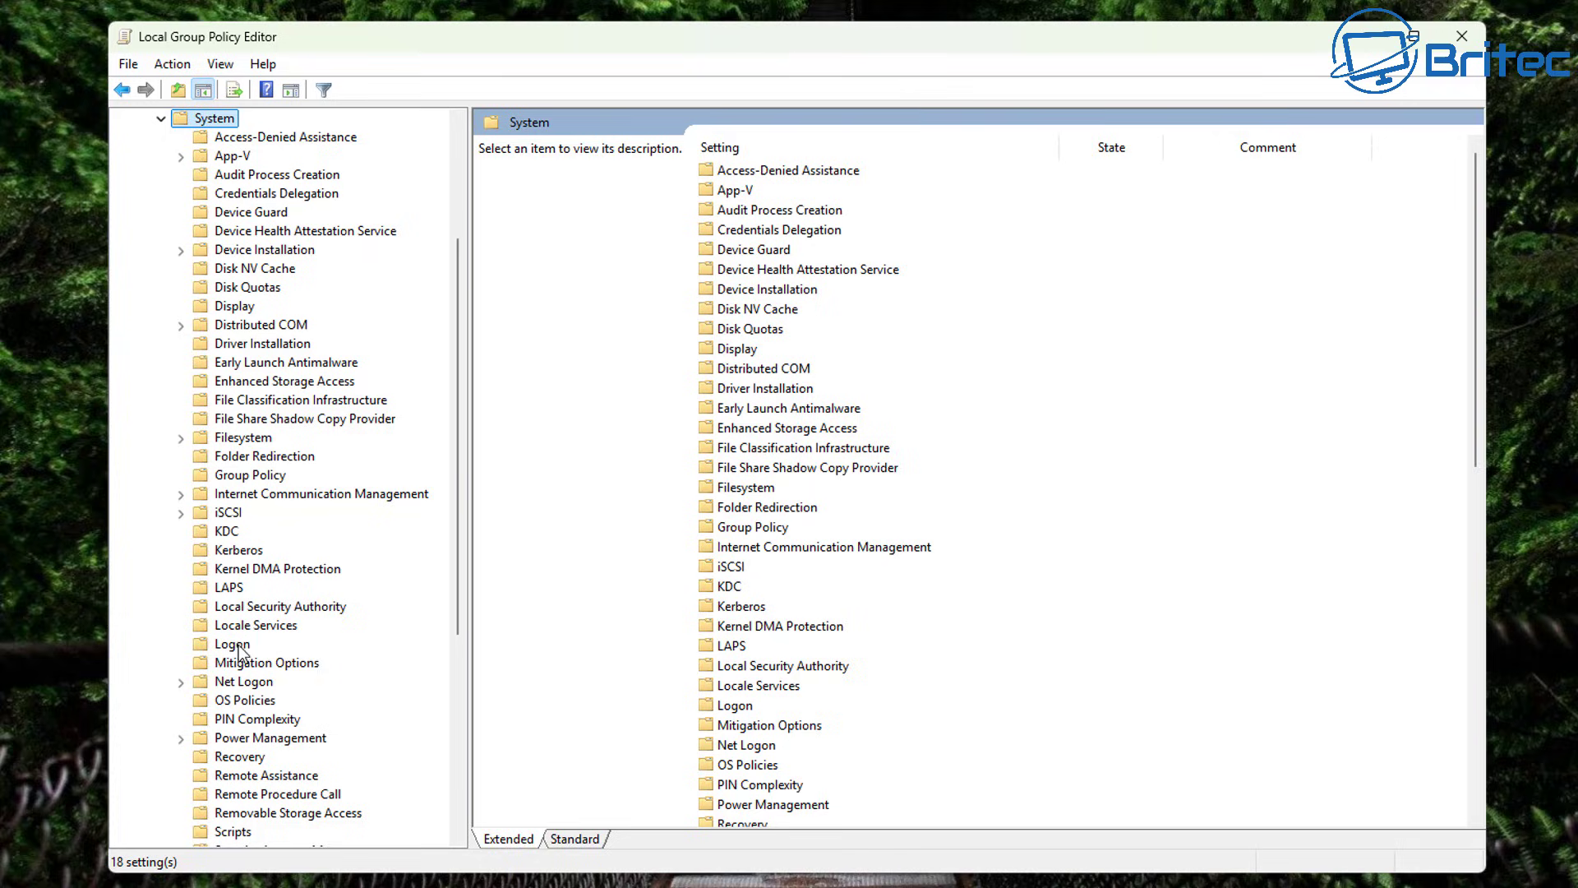
scroll(257, 817, "down", 5)
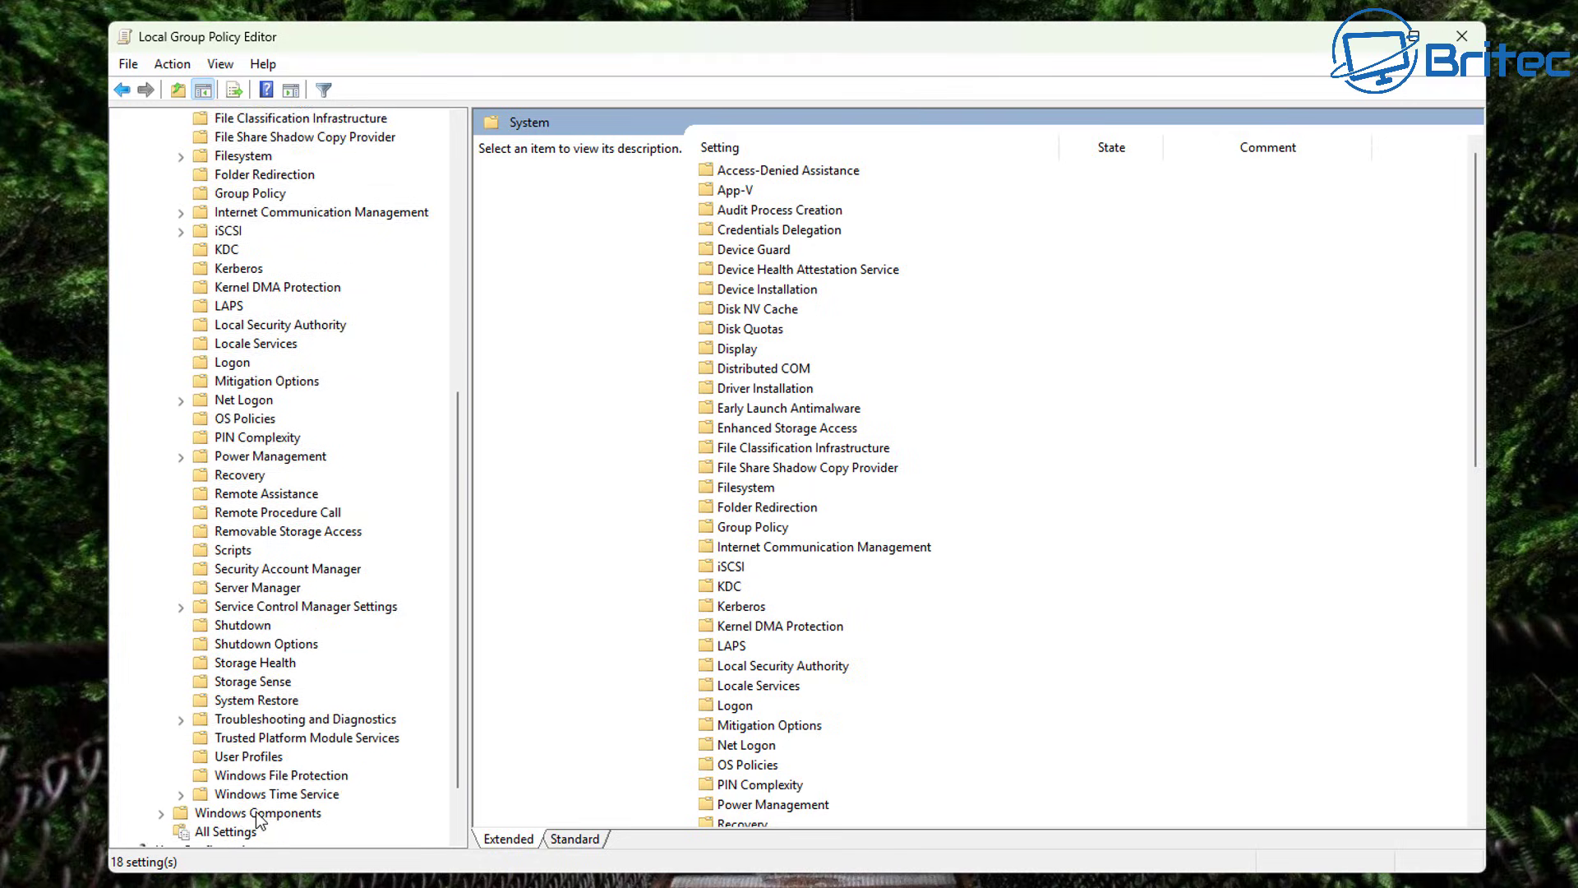
scroll(256, 818, "down", 2)
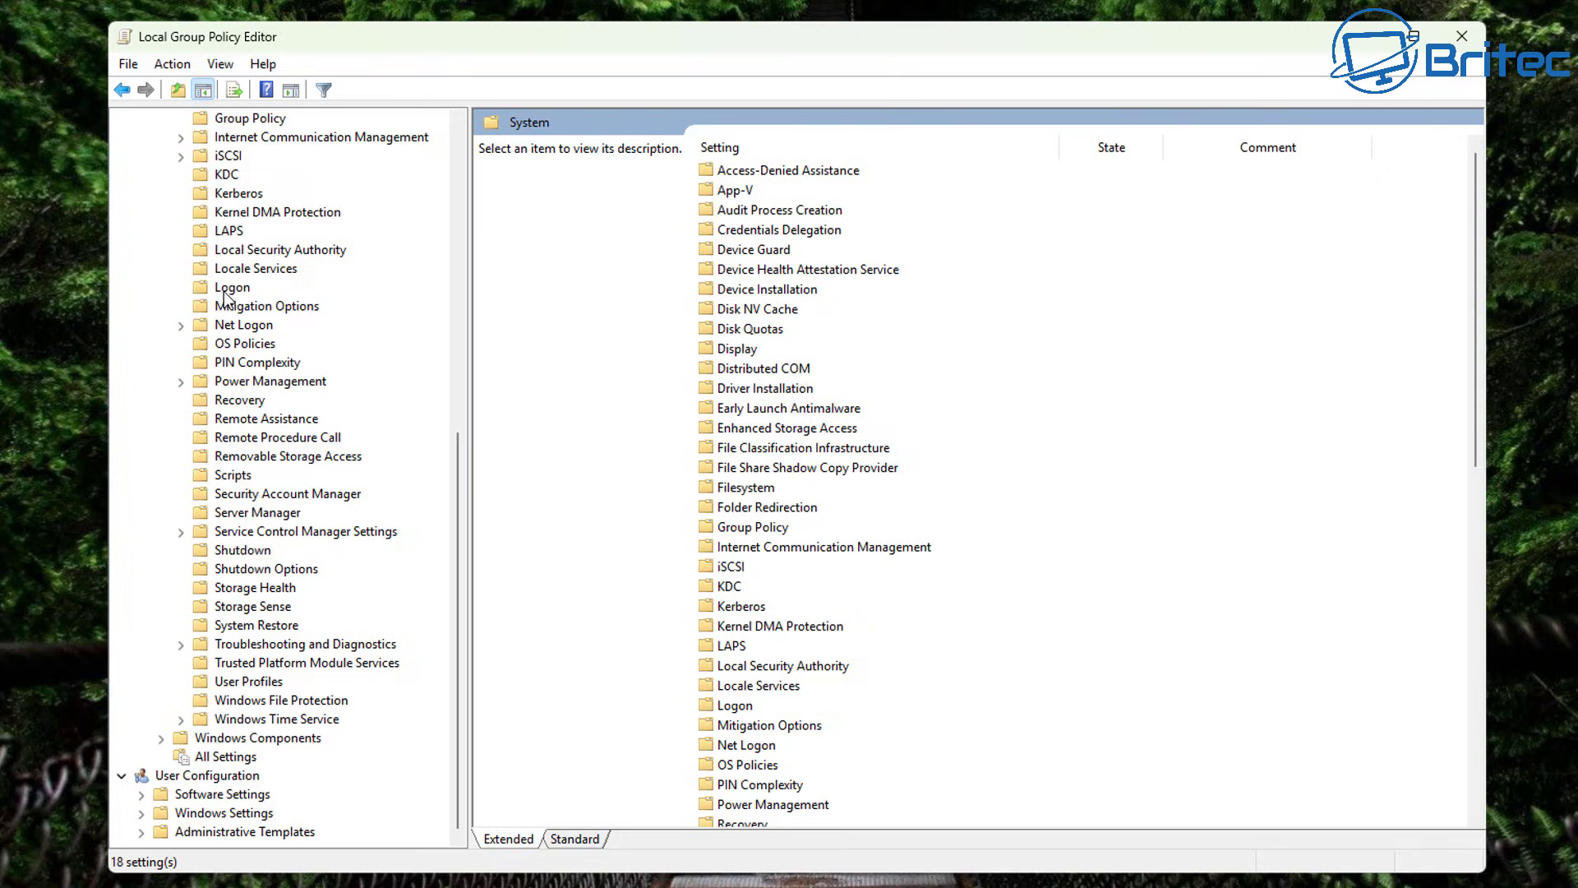
Open Removable Storage Access and select Removable Disks: Deny execute access to read its description.
left_click(251, 458)
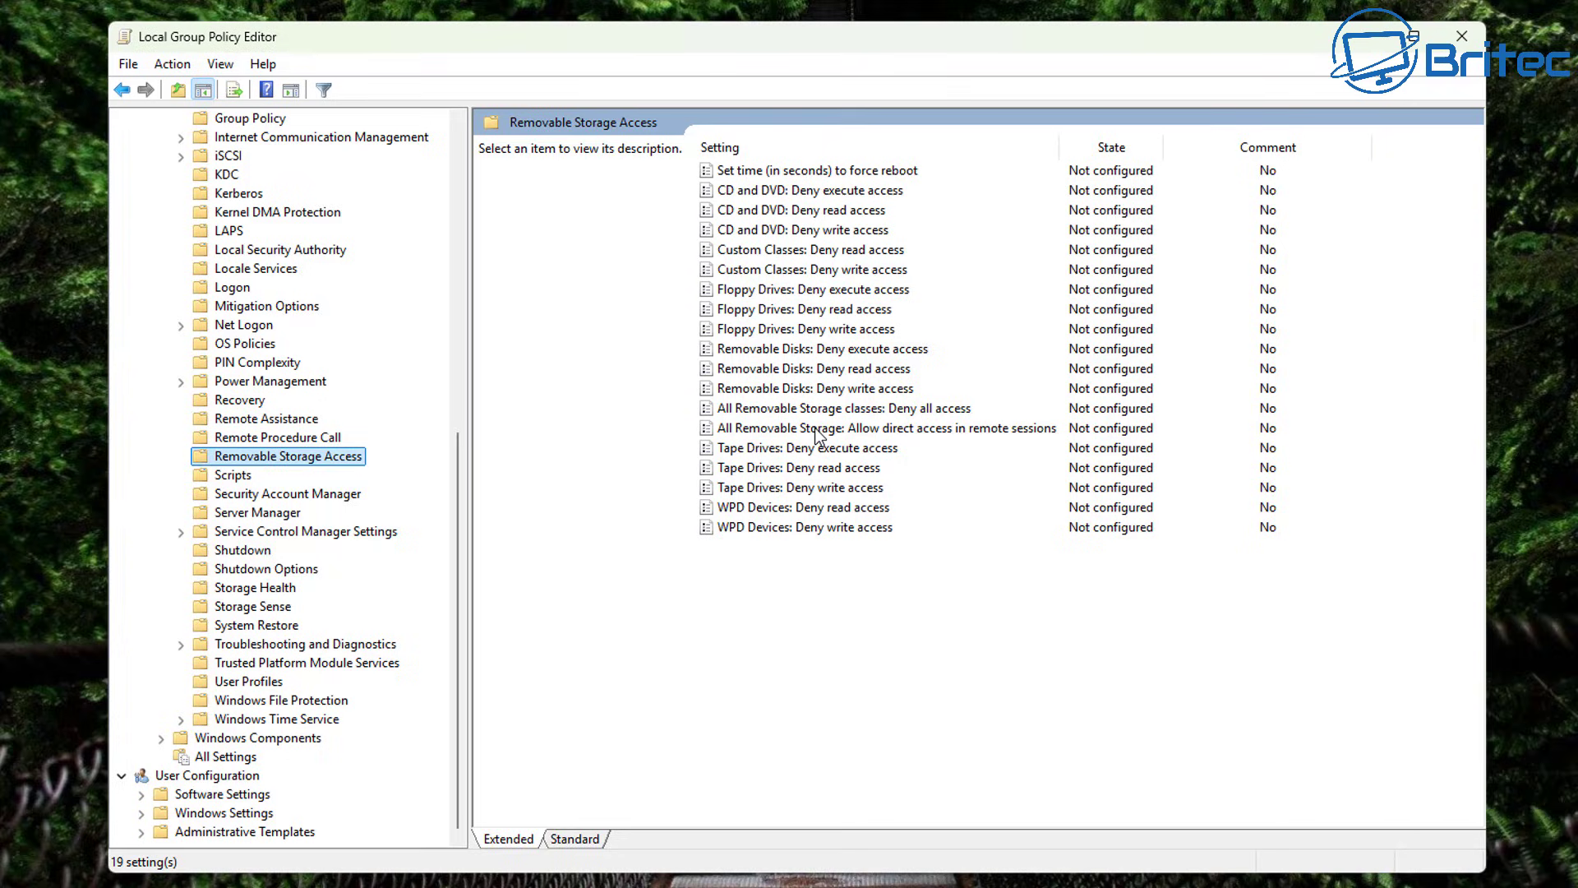
left_click(832, 352)
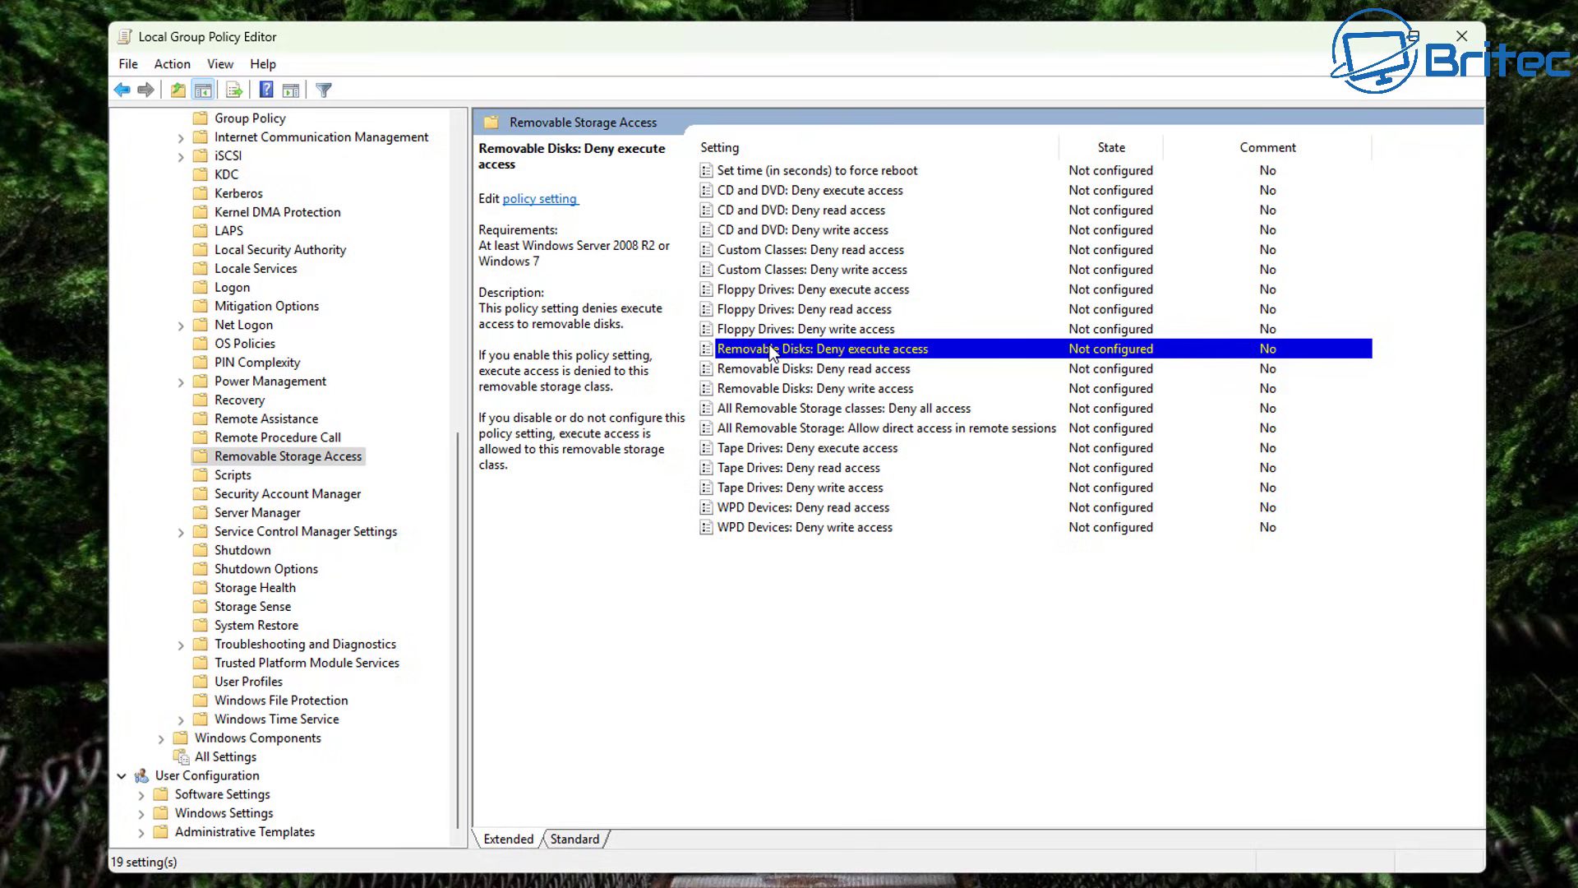
Set Removable Disks: Deny execute access to Enabled and apply it.
double_click(758, 352)
left_click_drag(498, 164, 942, 155)
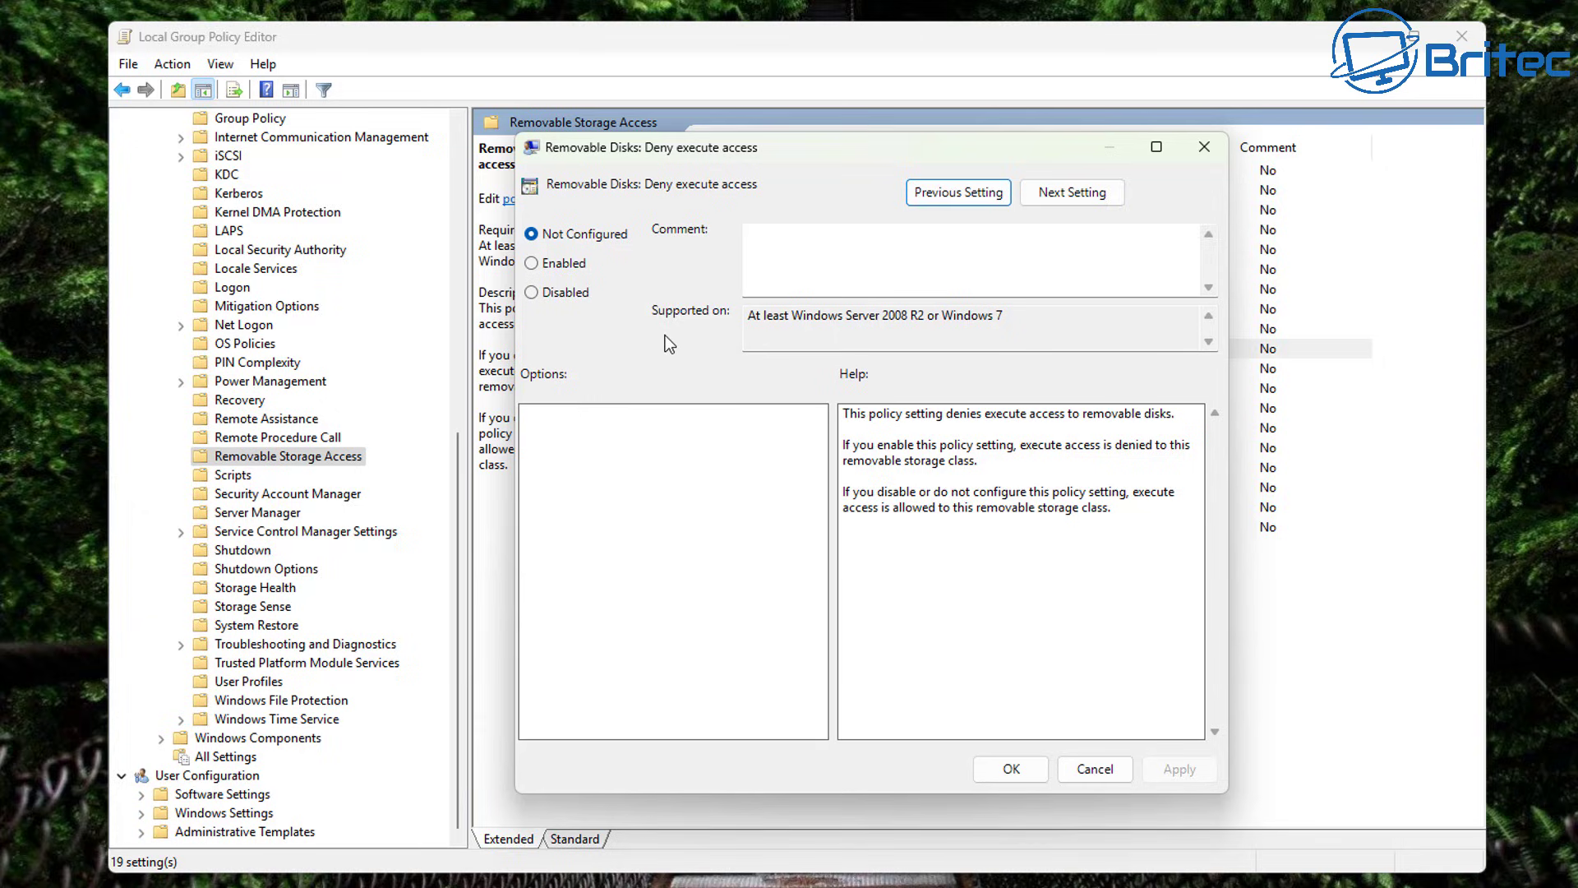
left_click(532, 264)
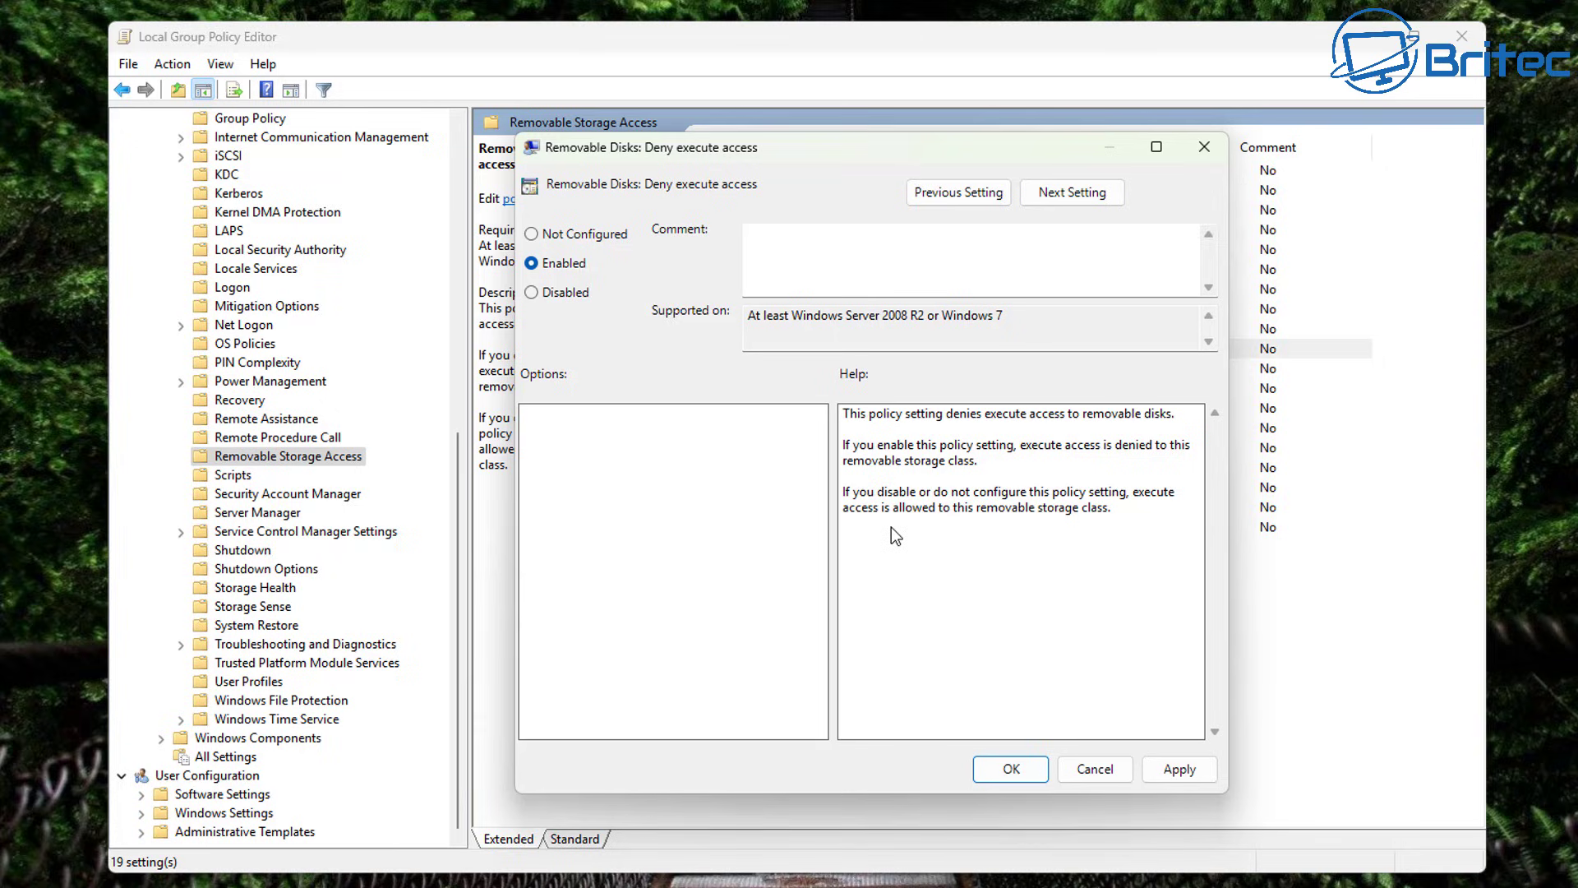
left_click(1167, 770)
left_click(1010, 768)
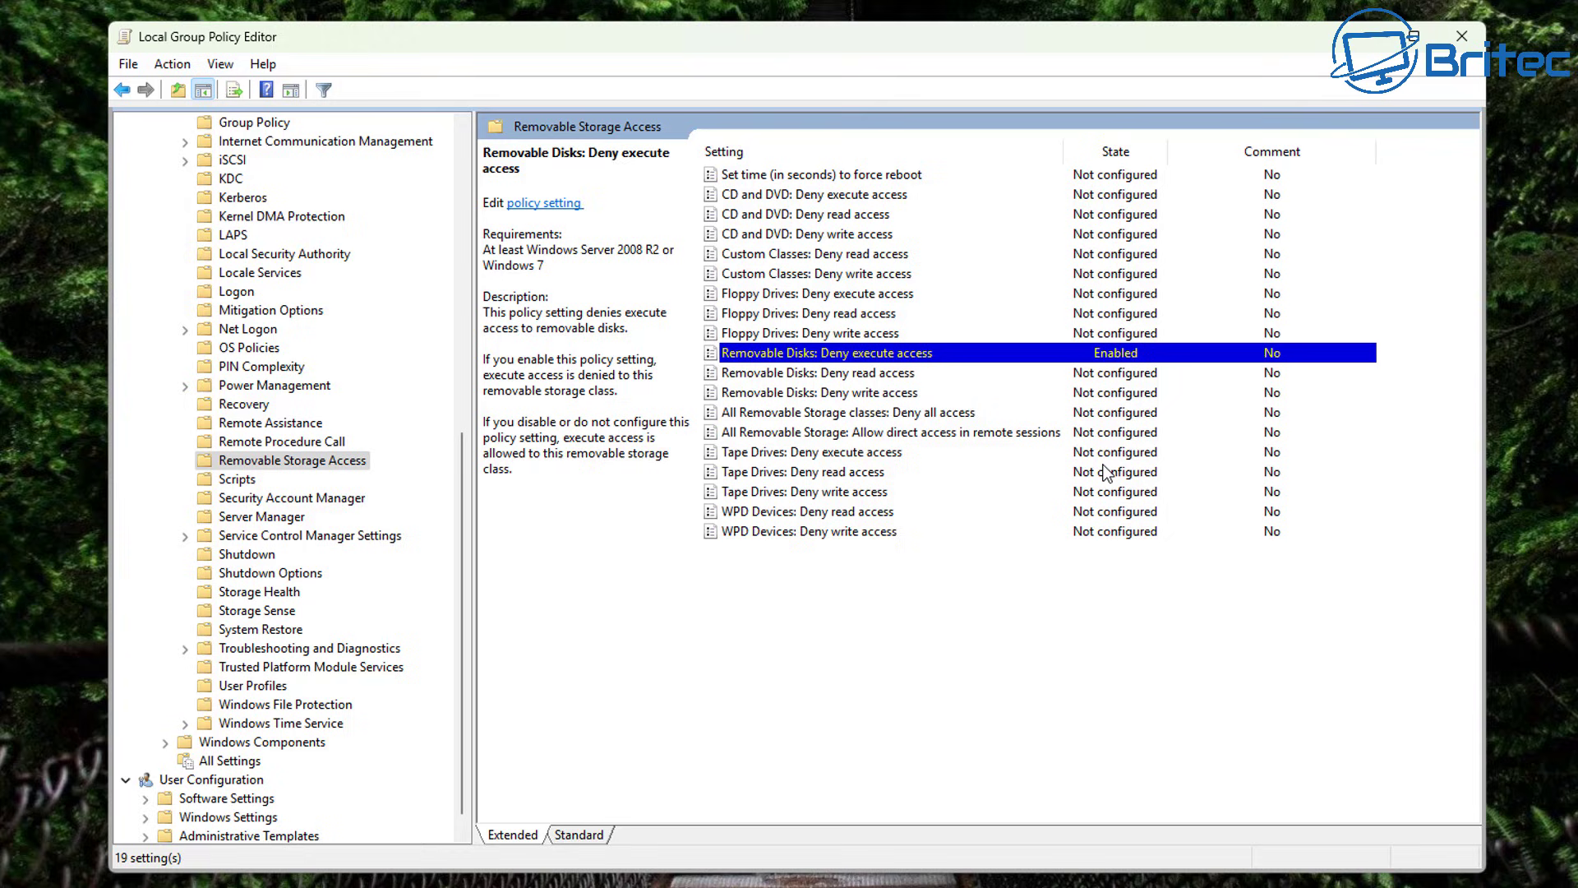
Set All Removable Storage classes: Deny all access to Enabled and apply it.
left_click(818, 413)
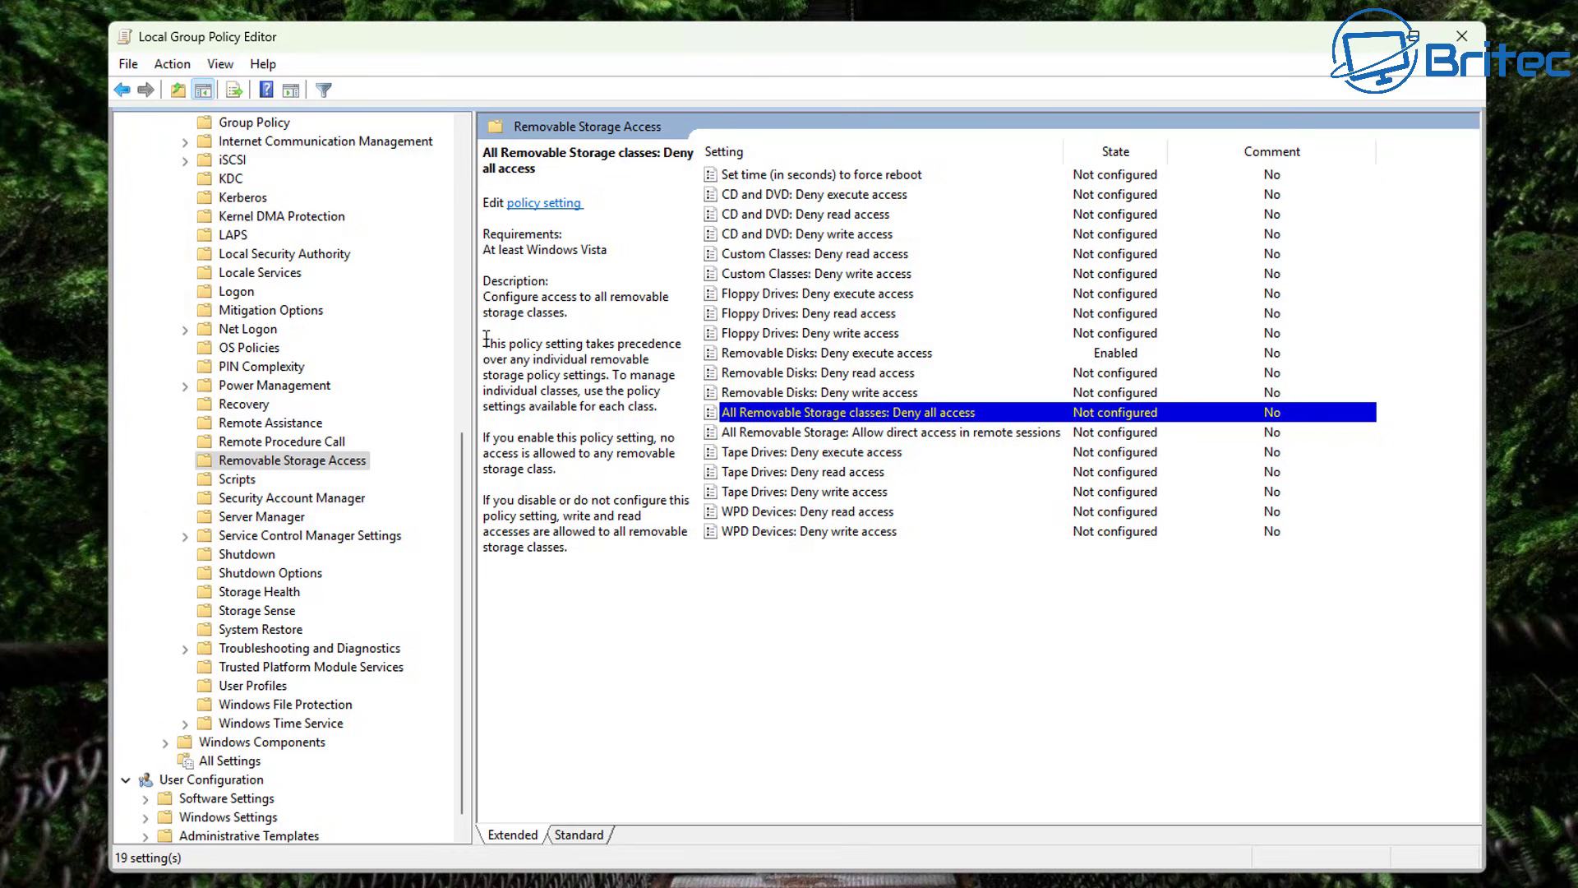
left_click(604, 339)
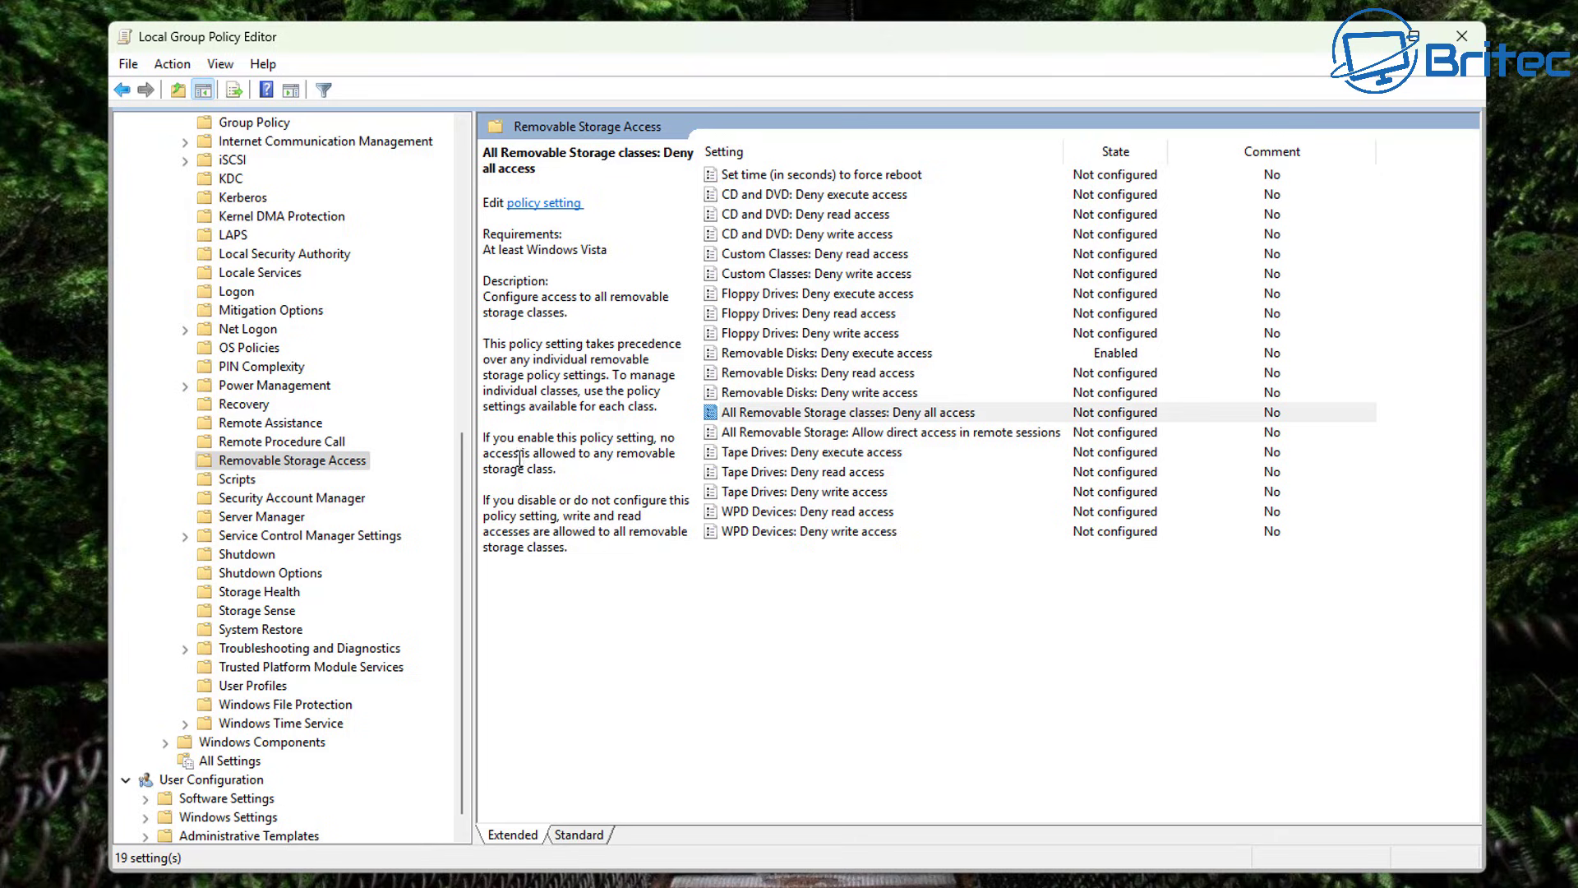
double_click(832, 415)
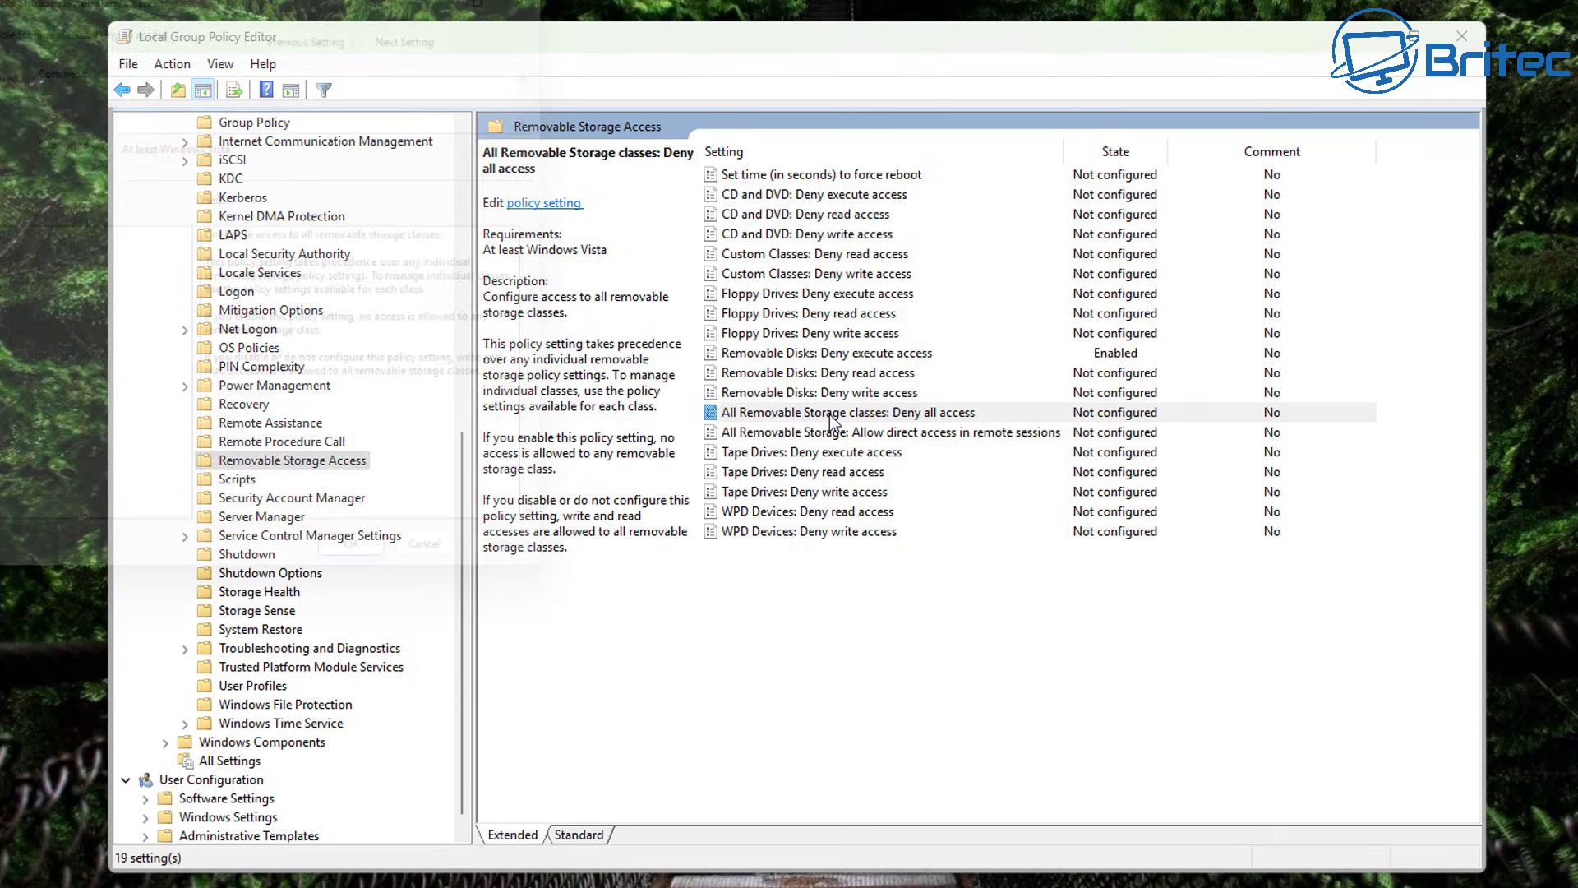
left_click_drag(325, 0, 910, 109)
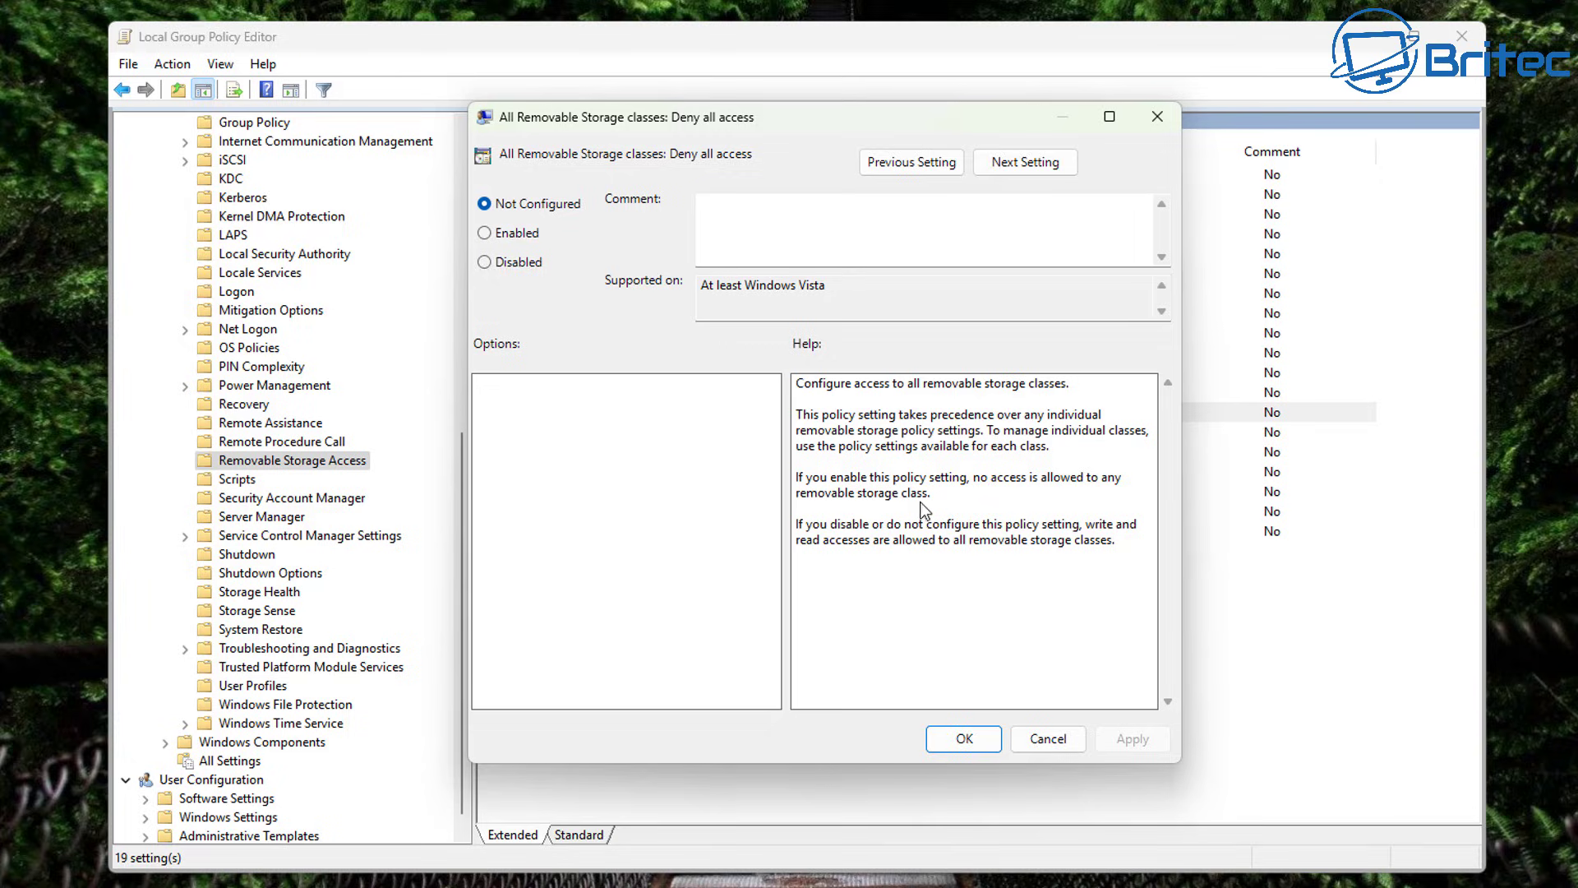
left_click(490, 235)
left_click(1139, 737)
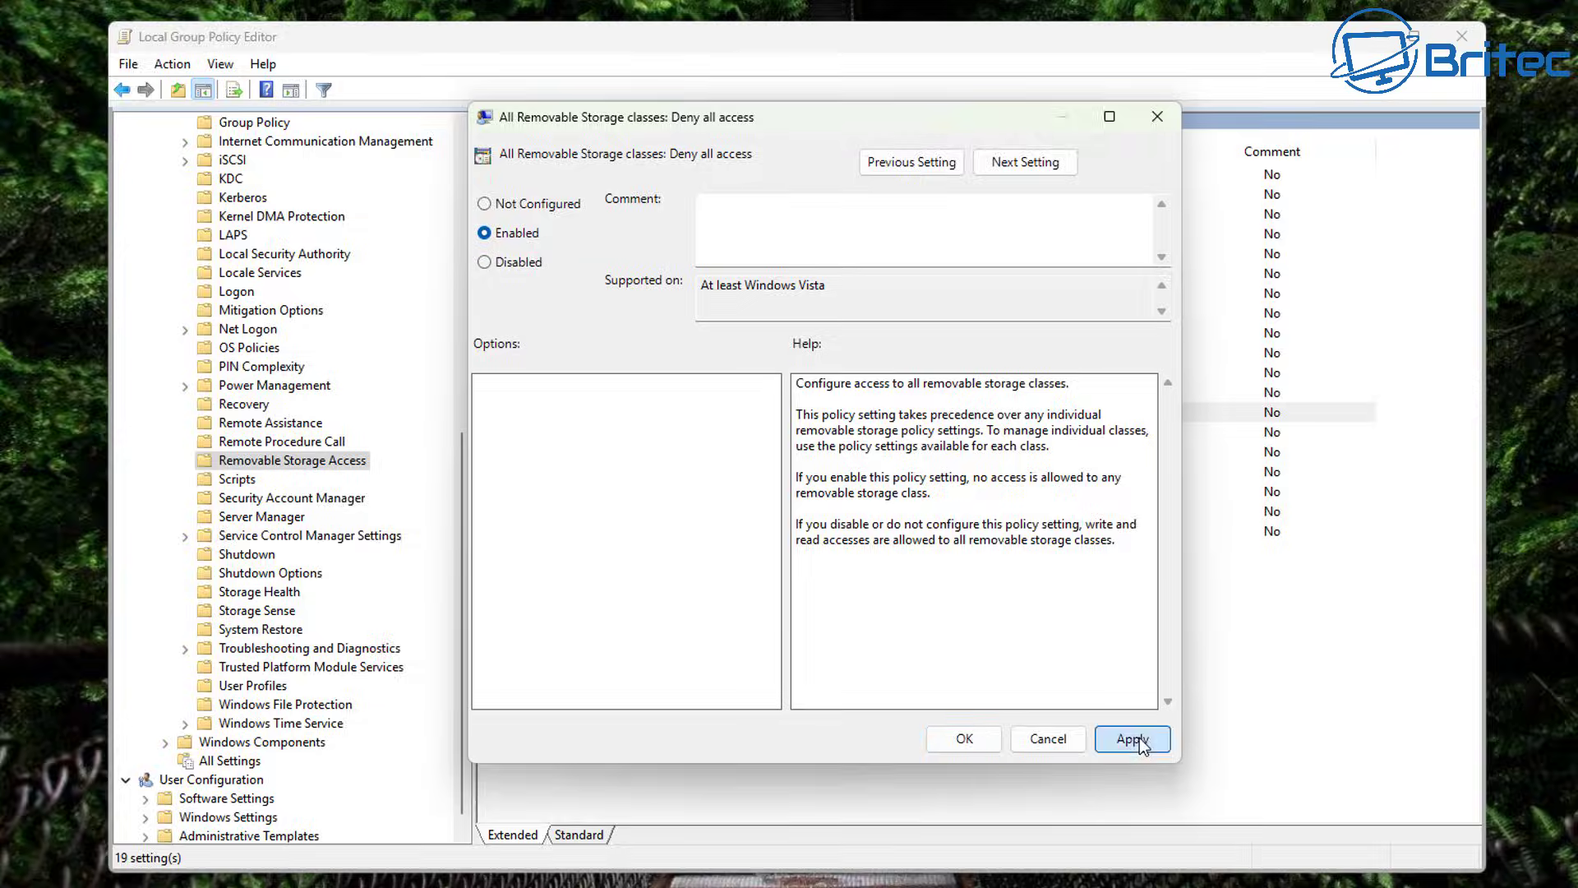
left_click(993, 739)
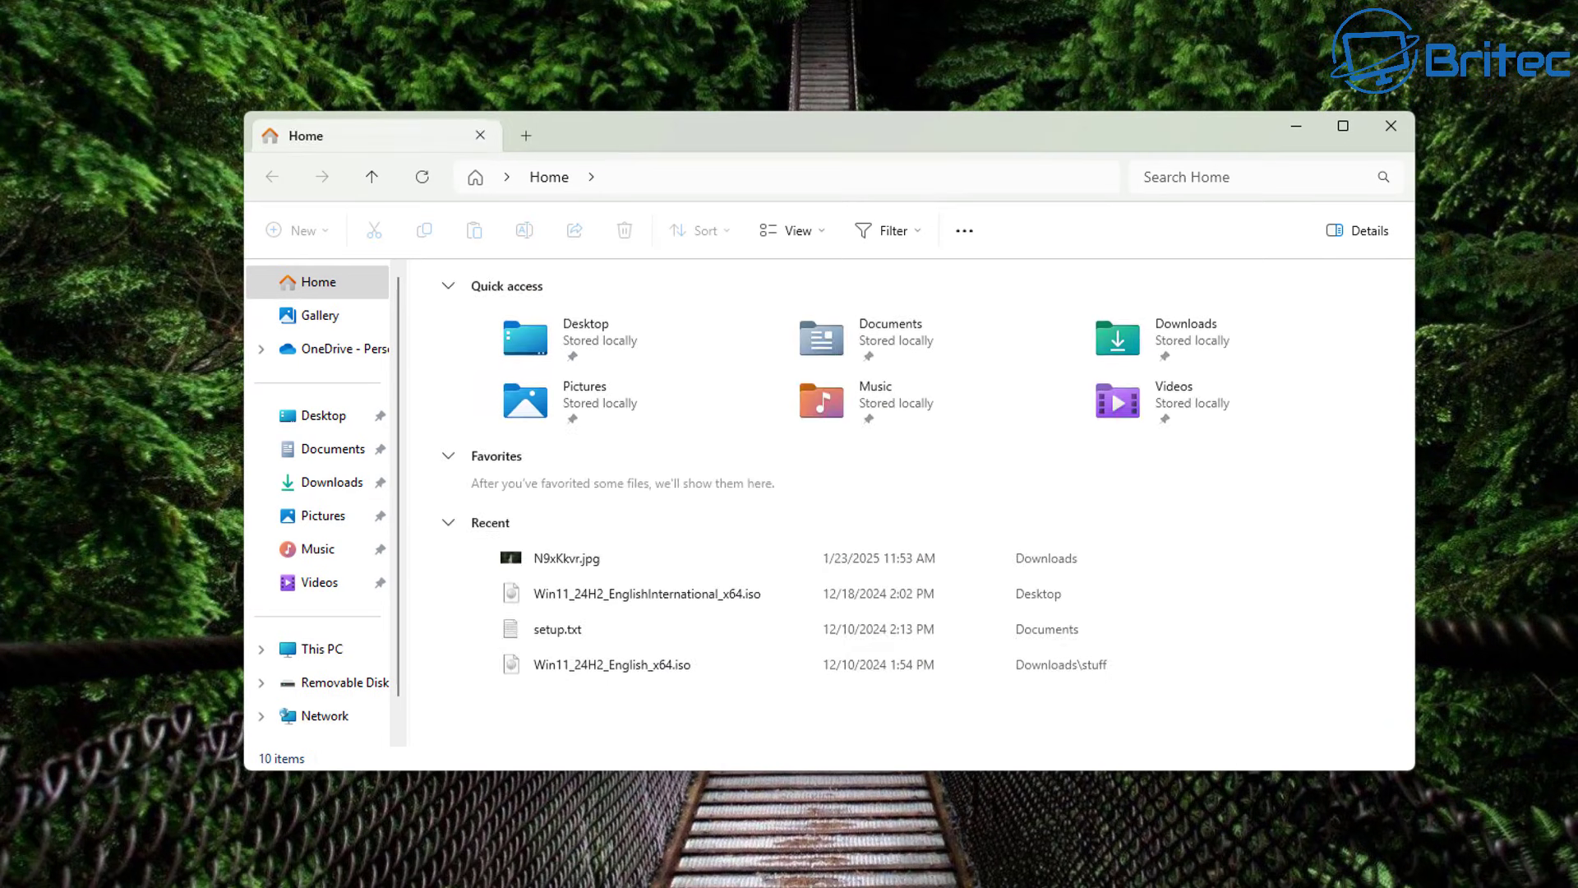
Try opening Removable Disk (E:) from This PC, dismiss the access-denied error, close Explorer.
left_click(339, 662)
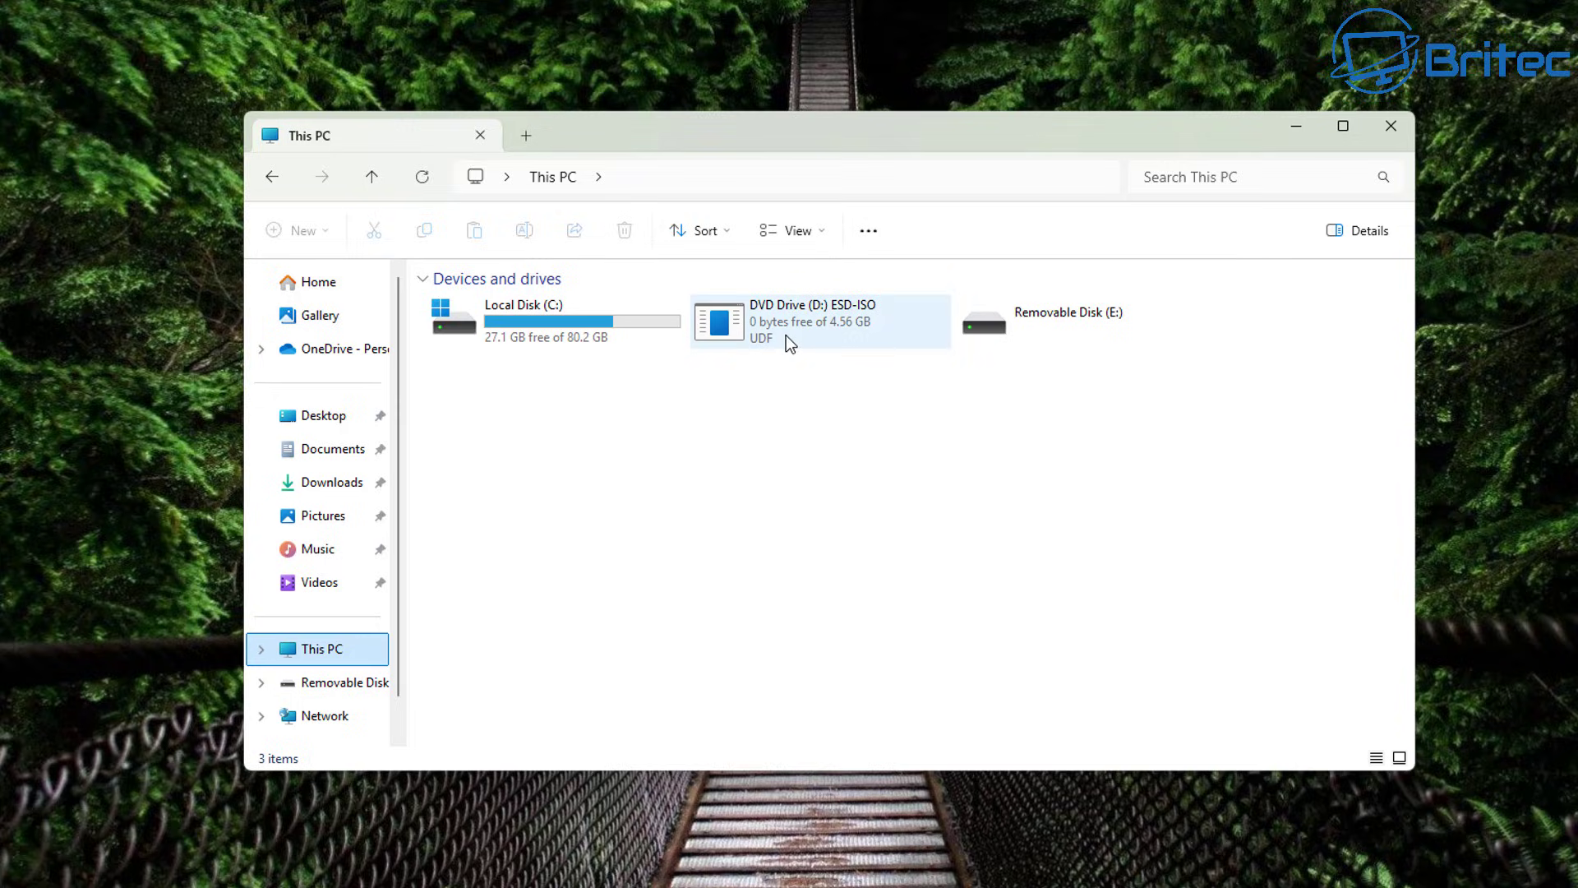
double_click(1059, 319)
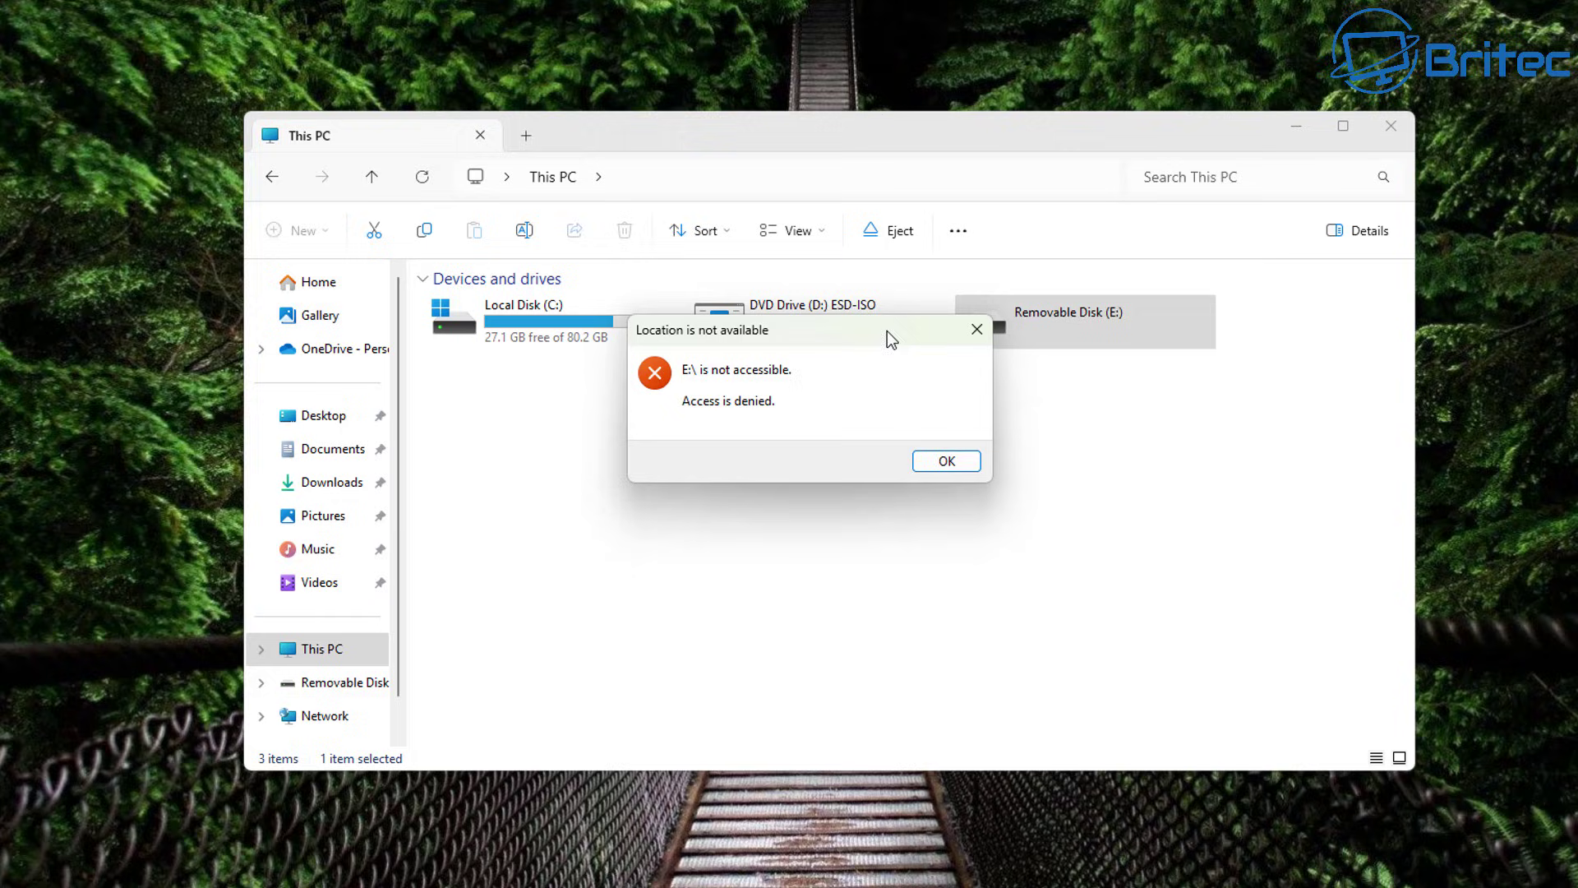
left_click_drag(821, 328, 830, 327)
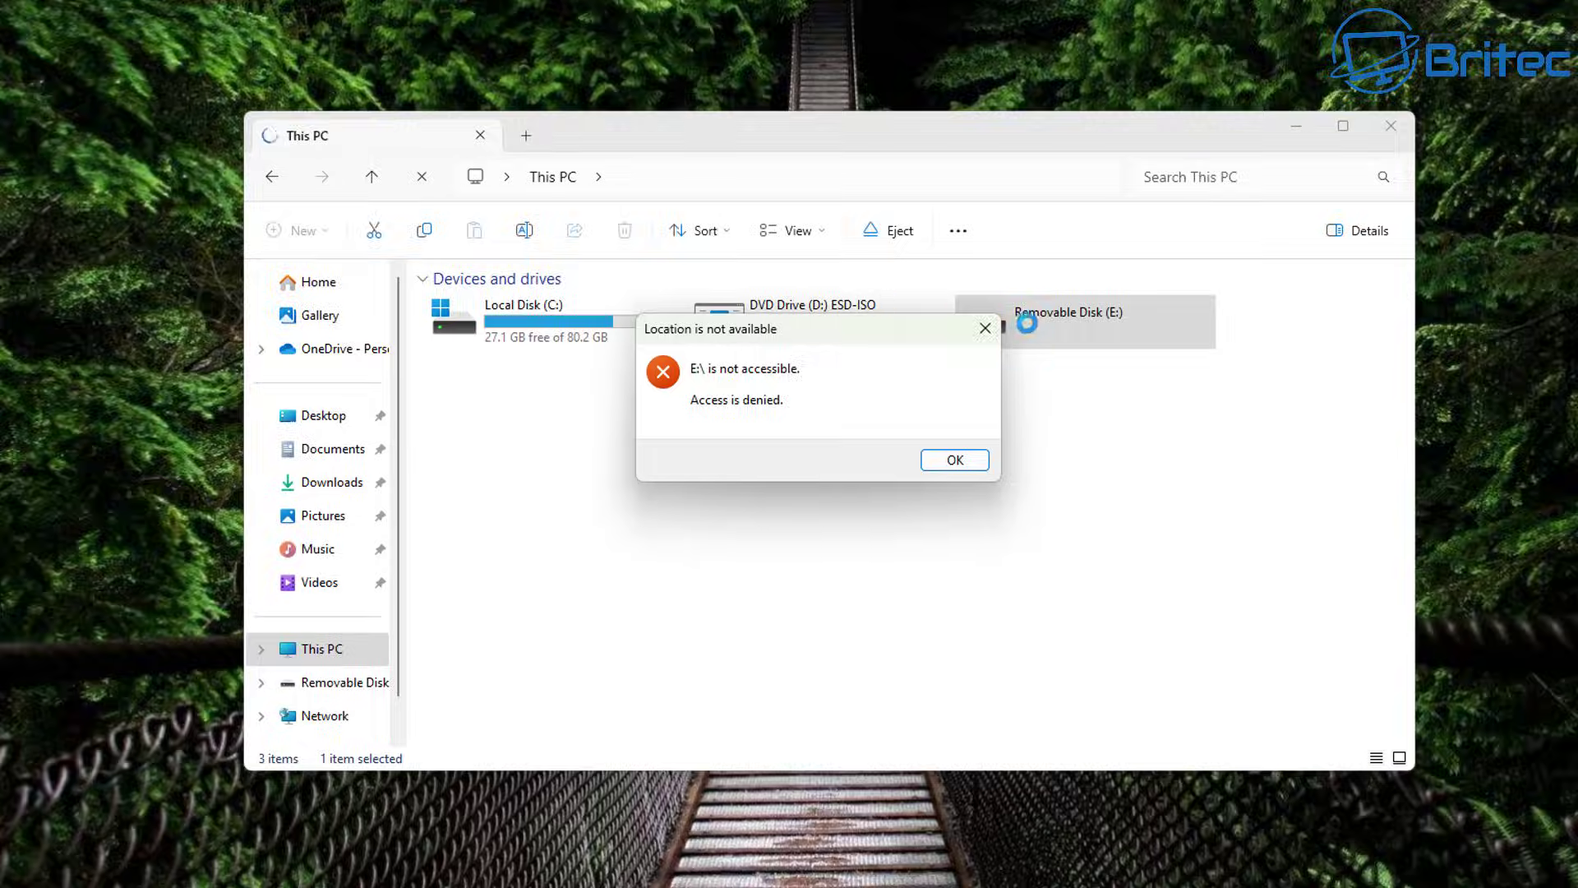
left_click(985, 329)
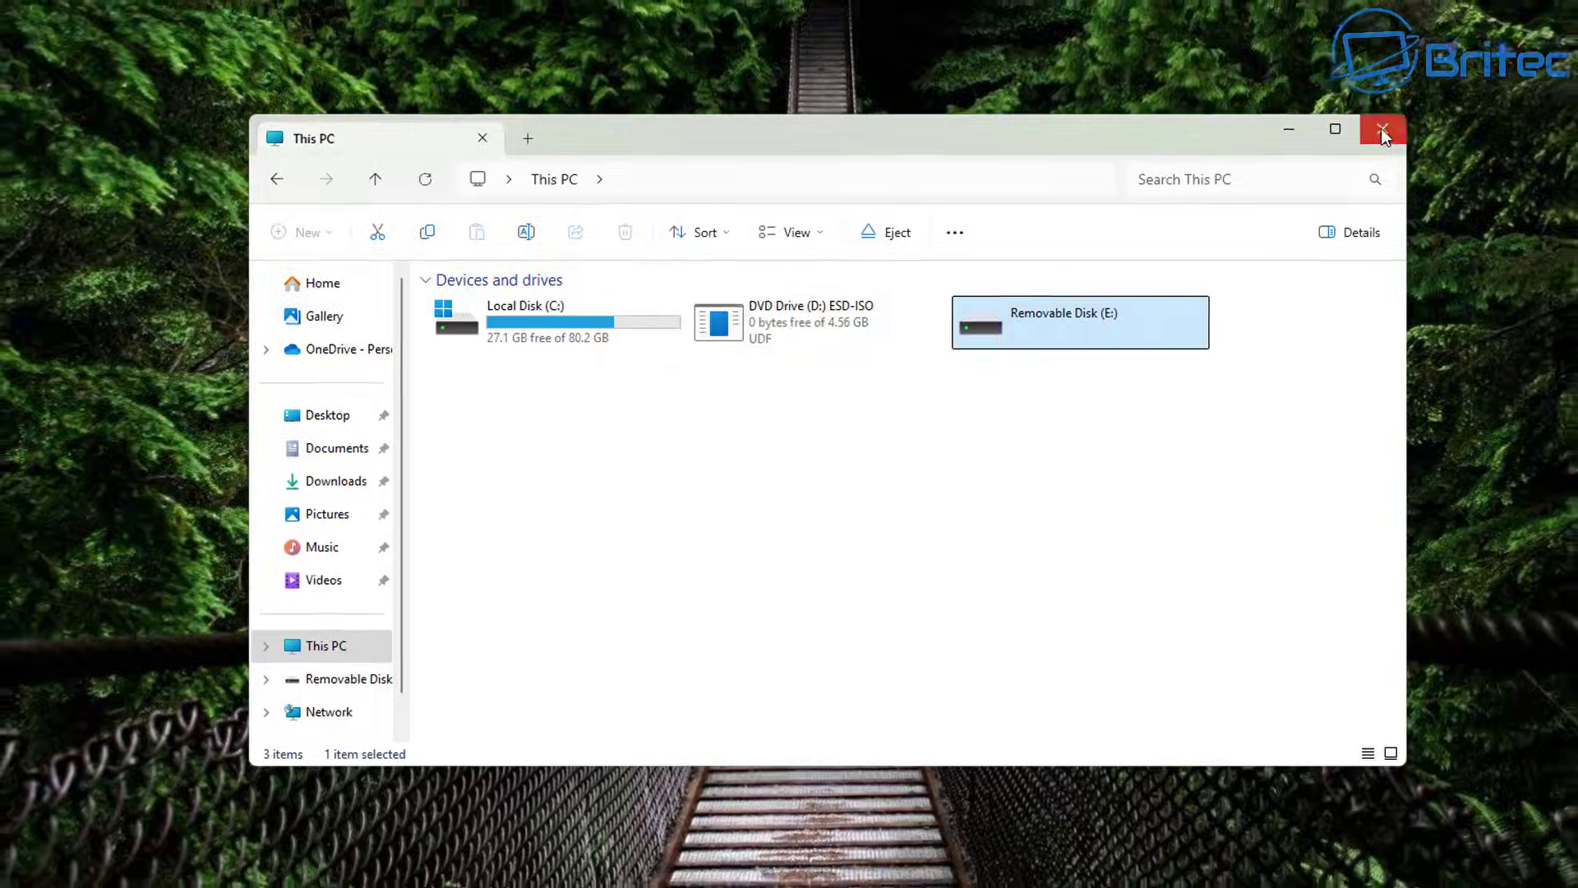
left_click(1391, 129)
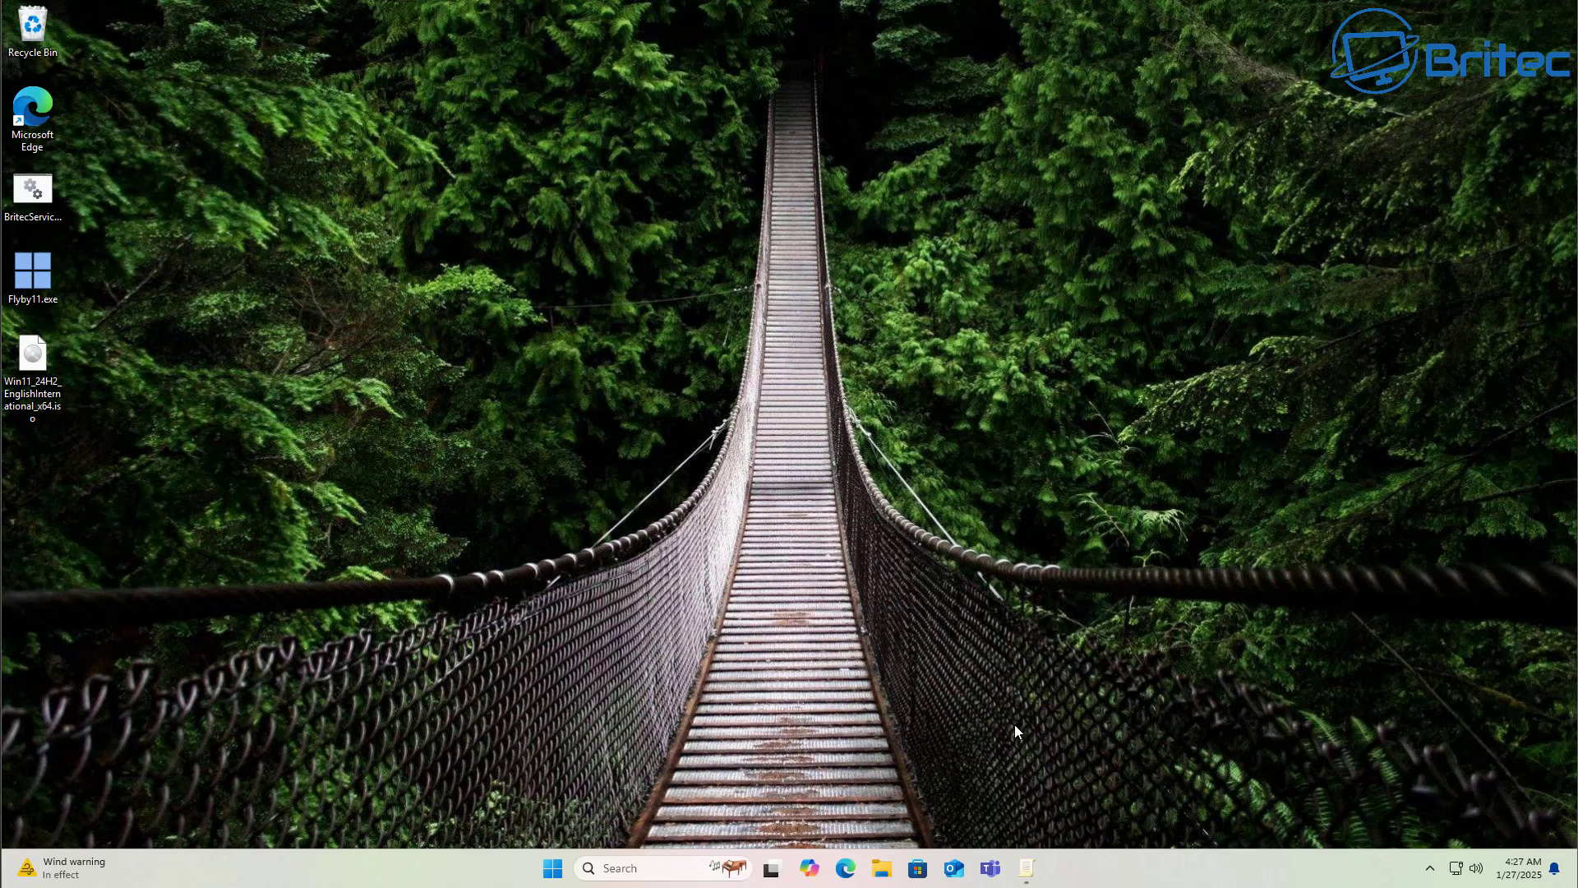
Reset All Removable Storage classes: Deny all access to Not Configured.
left_click(1027, 868)
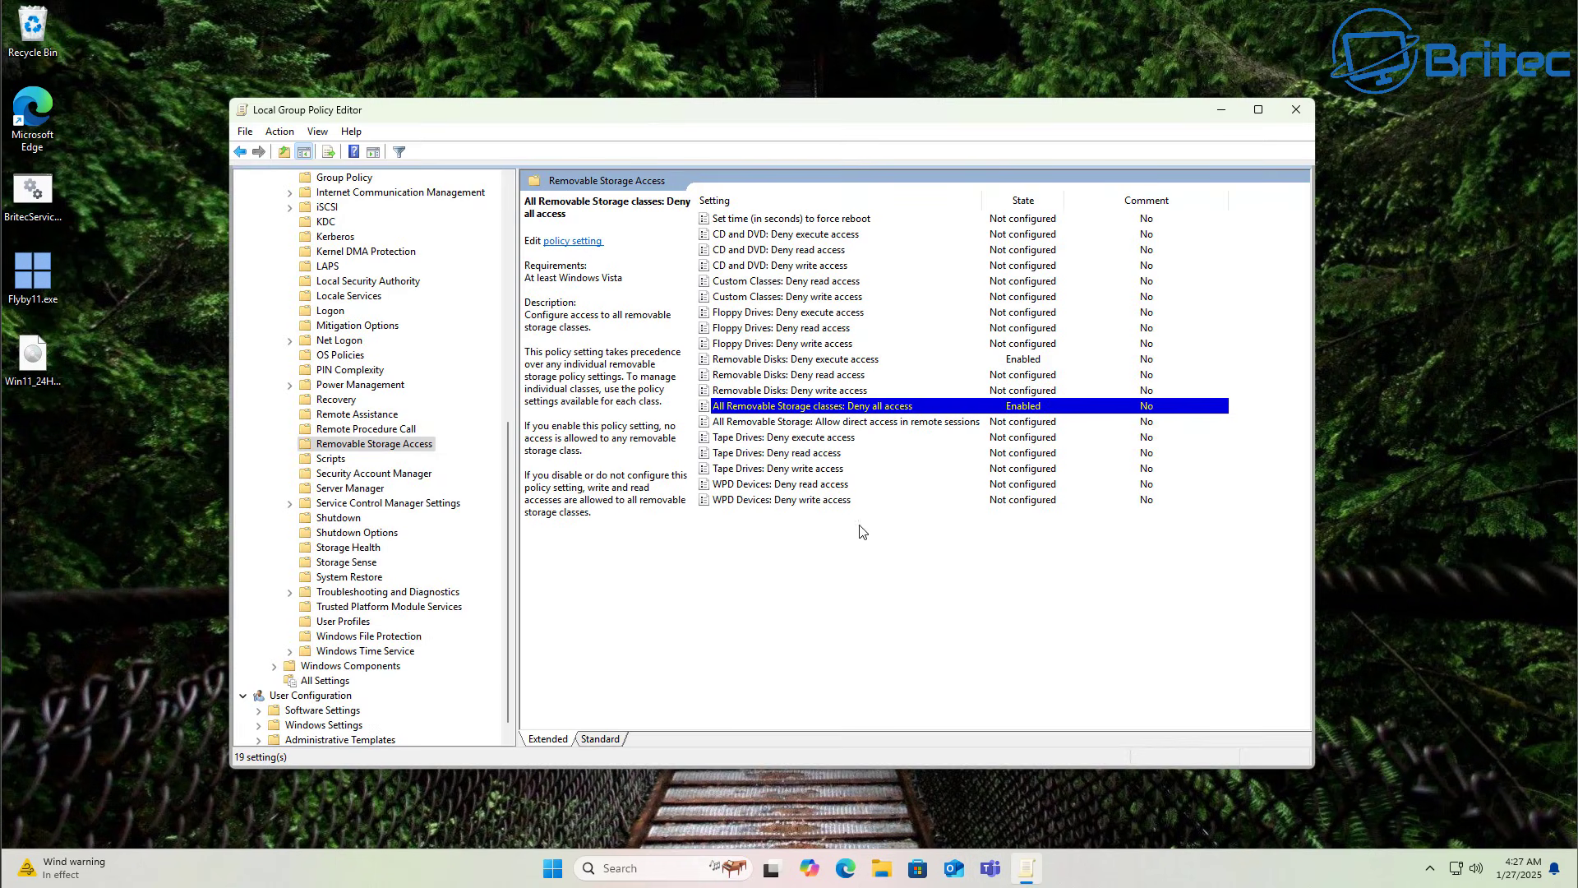
double_click(838, 411)
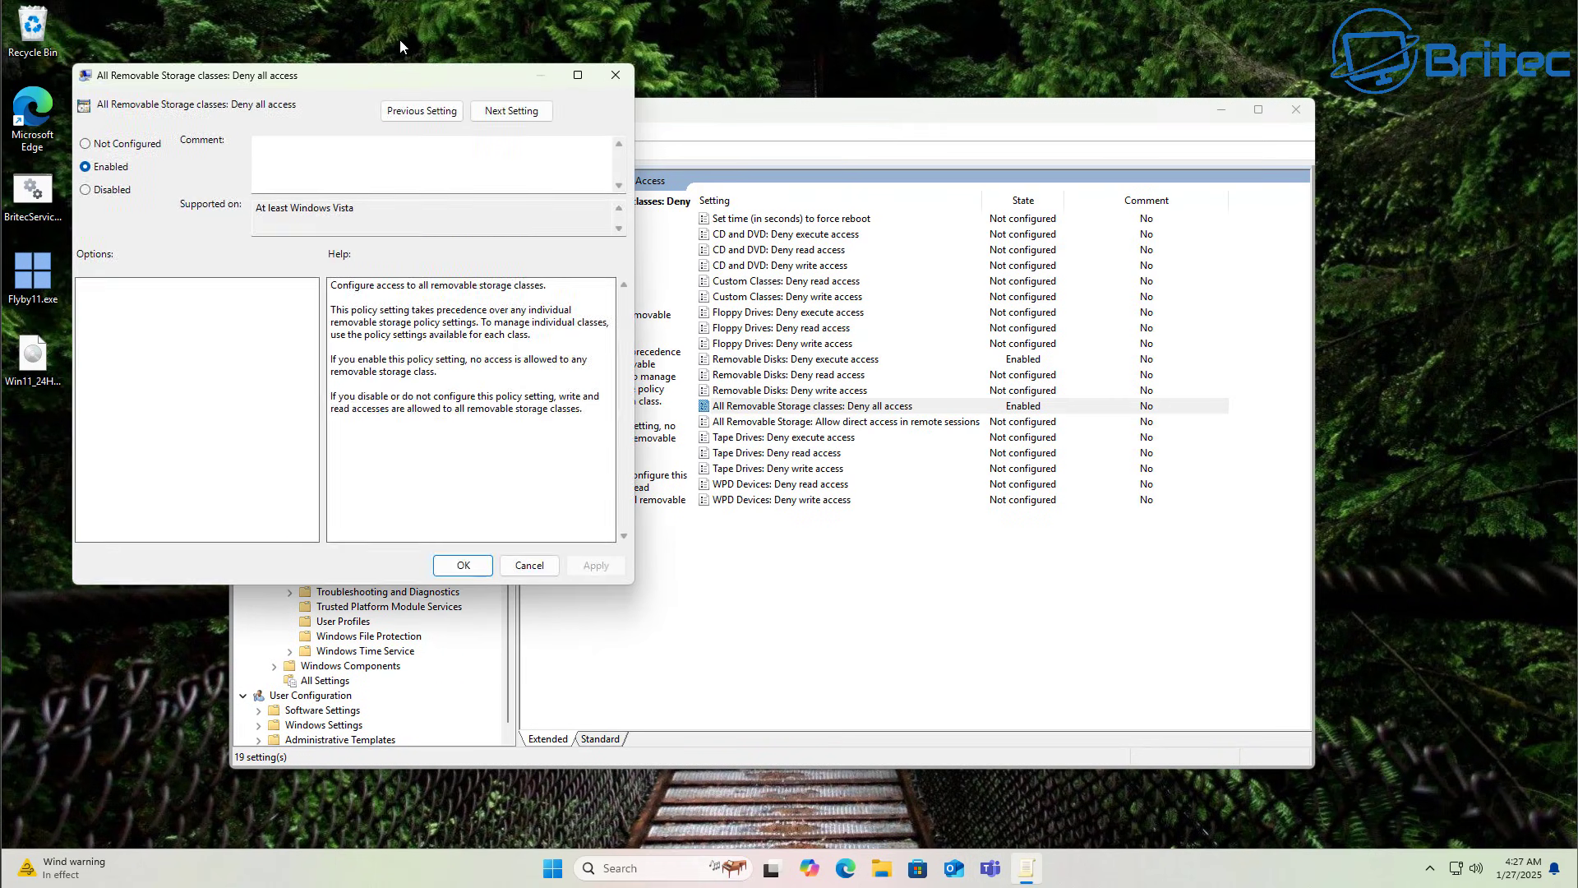
left_click_drag(401, 81, 807, 203)
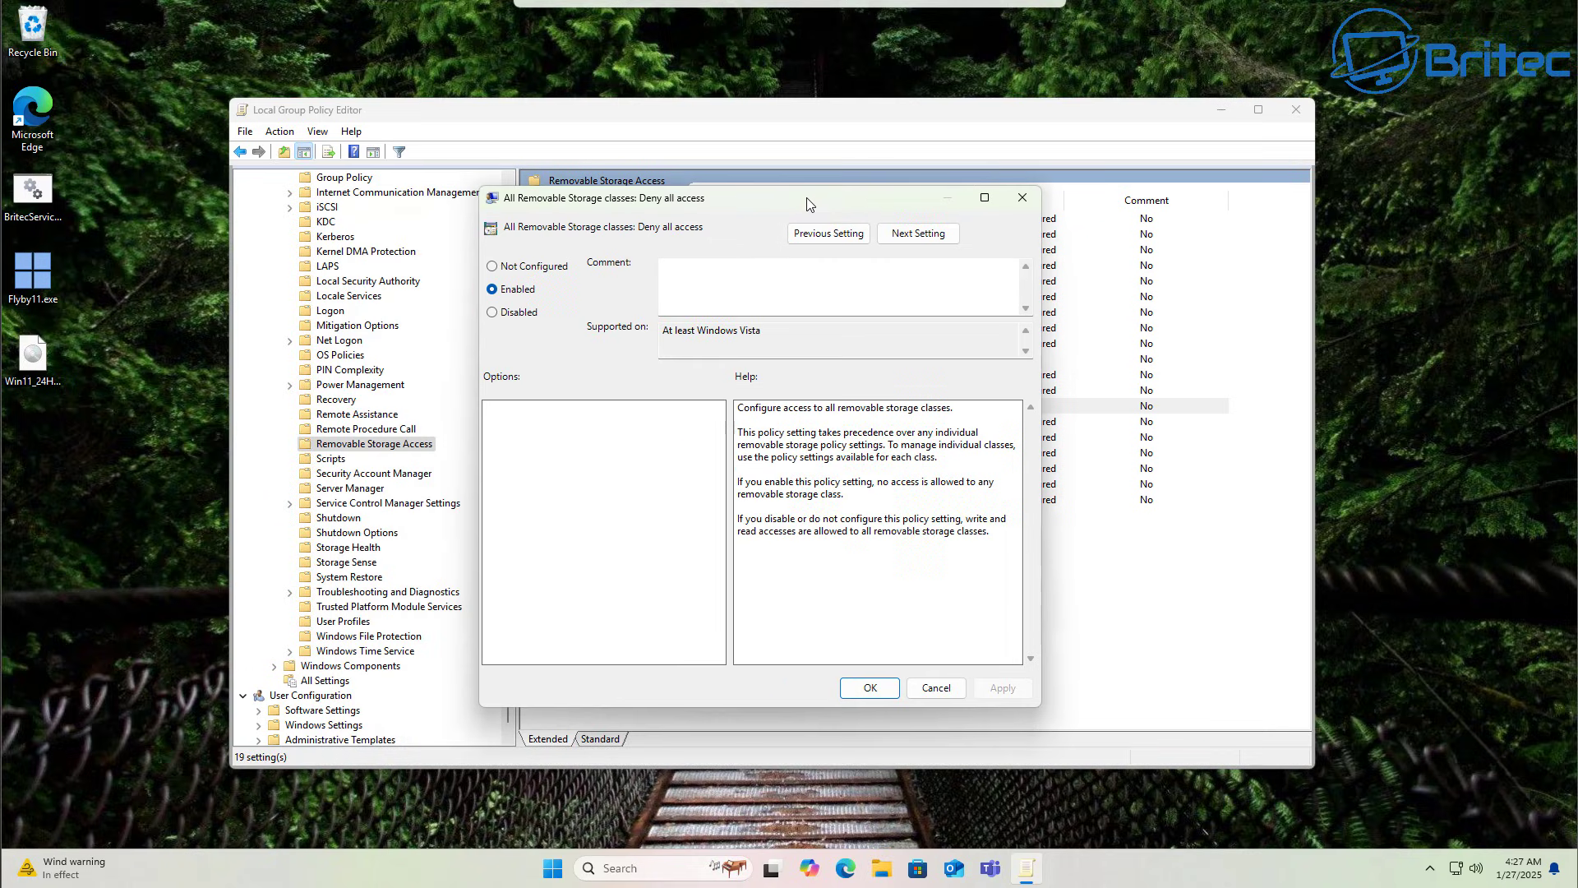
left_click(541, 265)
left_click(1002, 687)
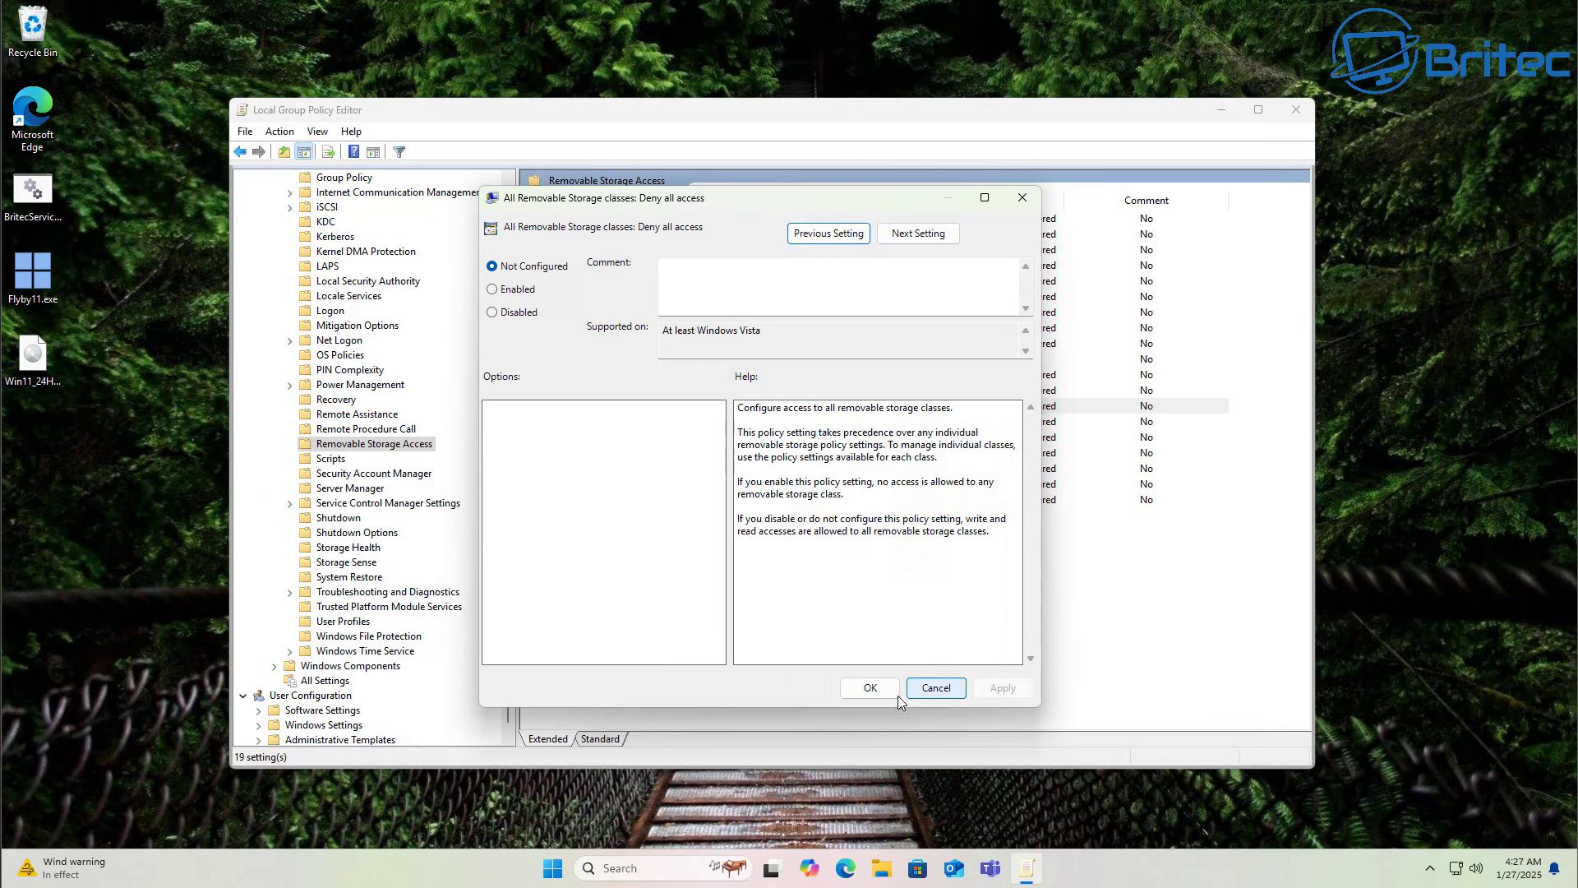
left_click(933, 687)
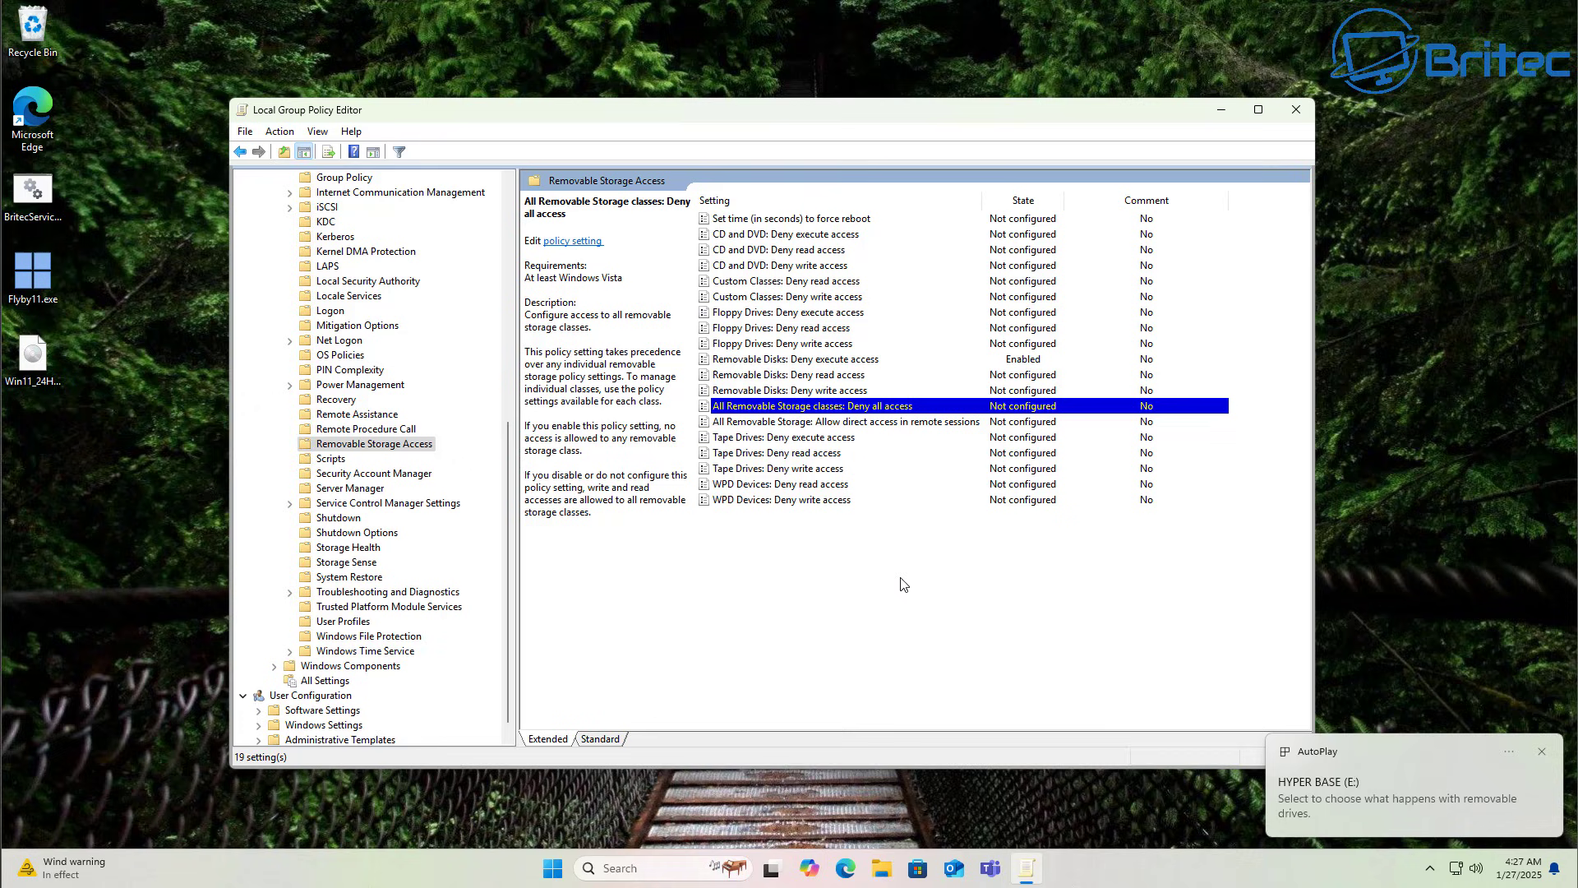
Reset Removable Disks: Deny execute access to Not Configured and close the Group Policy Editor.
double_click(790, 363)
left_click_drag(487, 104, 890, 190)
left_click(512, 253)
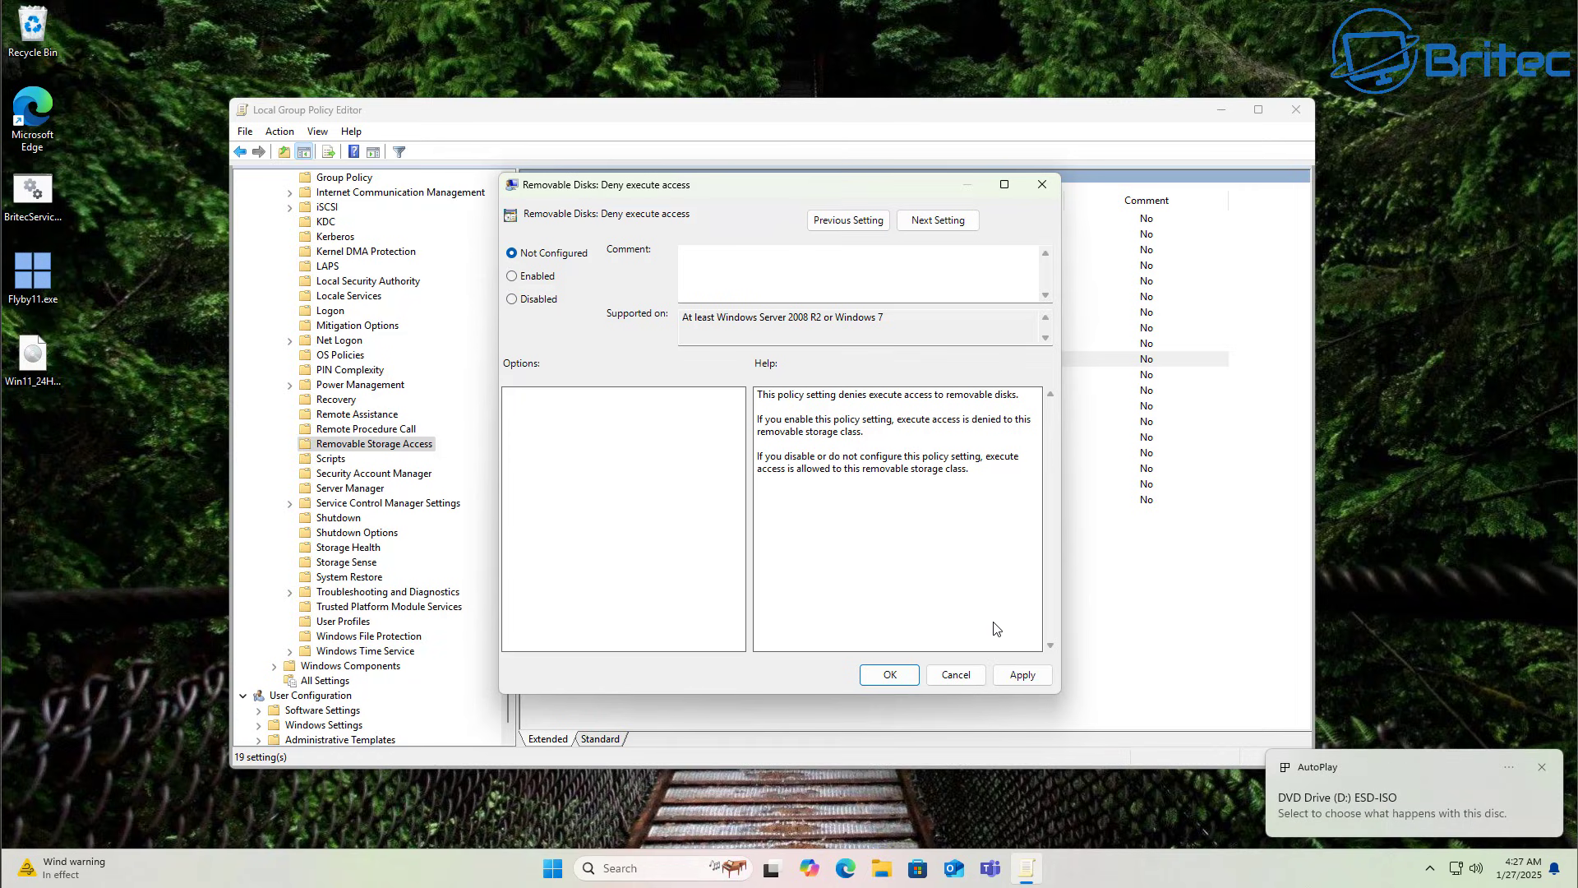
left_click(1019, 684)
left_click(891, 677)
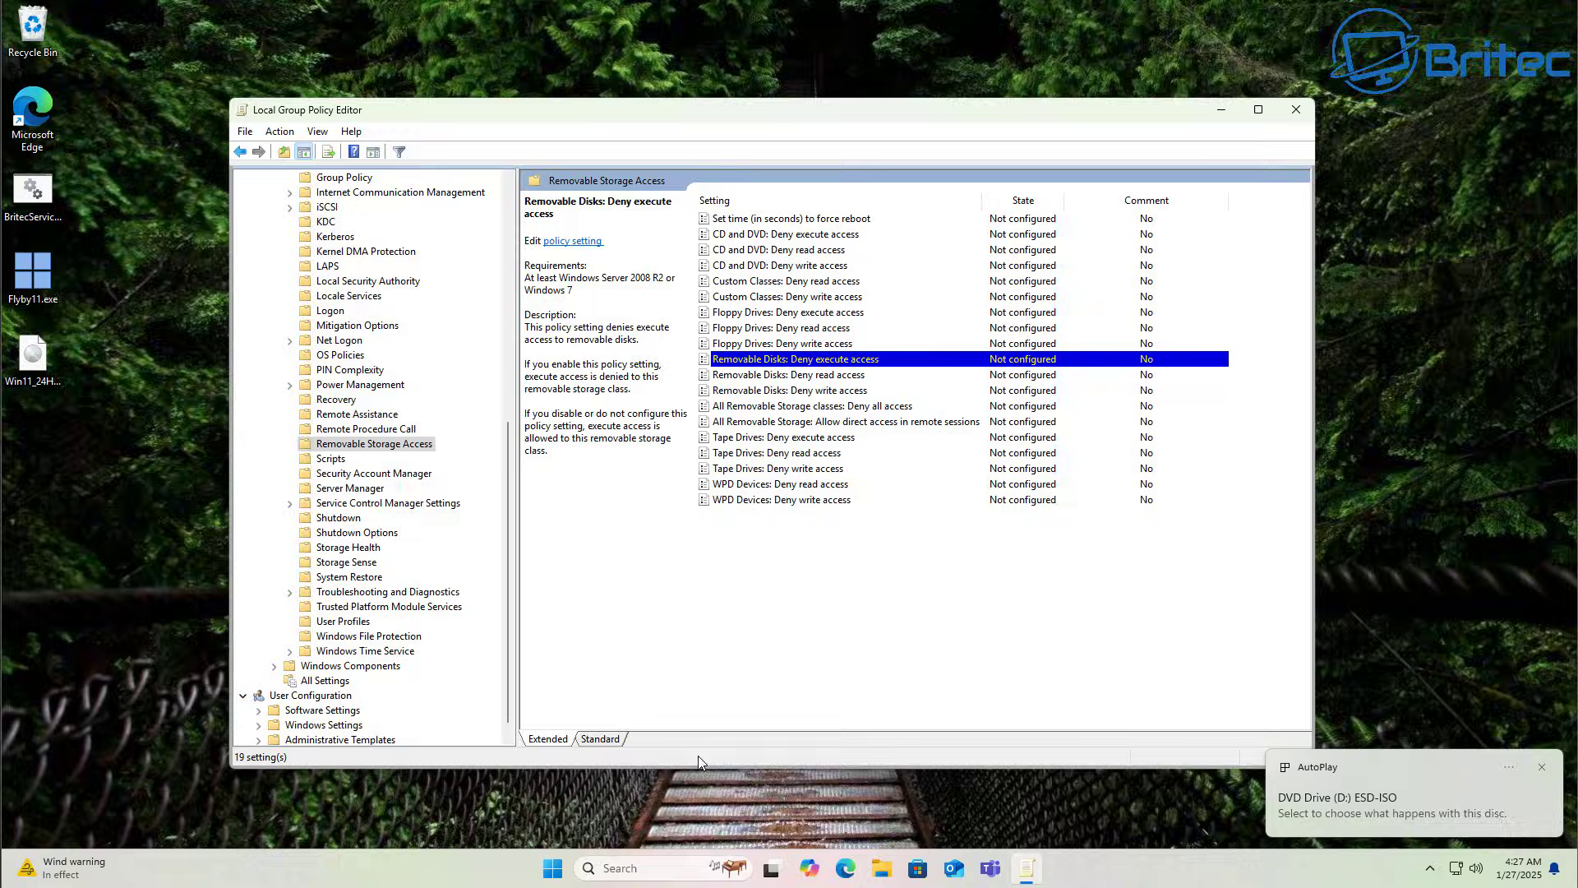
left_click(1295, 110)
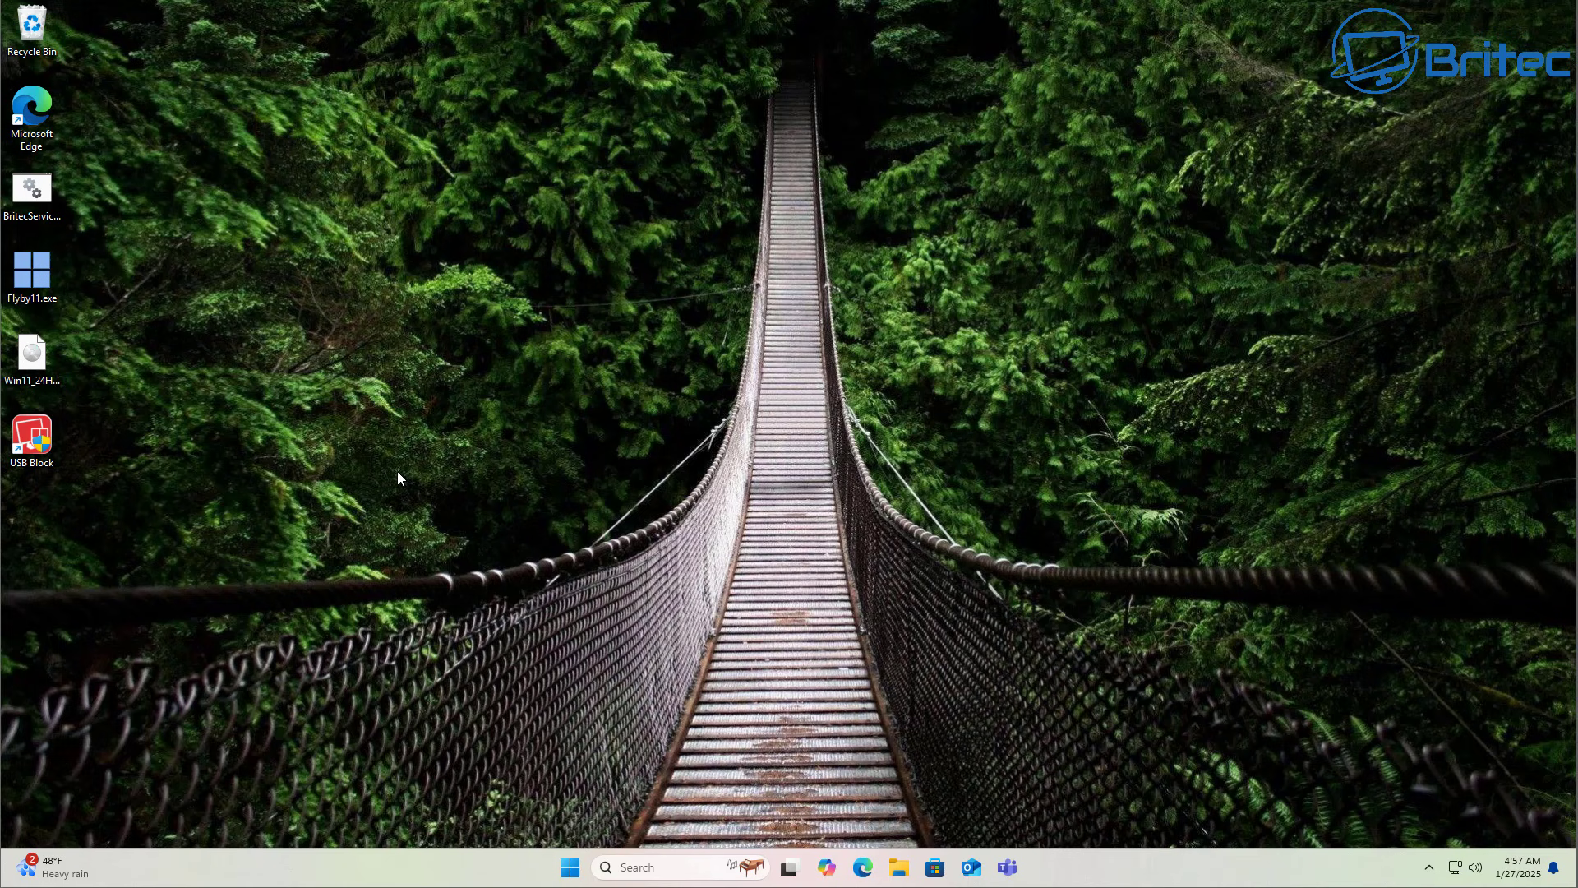
Search 'regedit' from the Start menu to find Registry Editor.
left_click(570, 868)
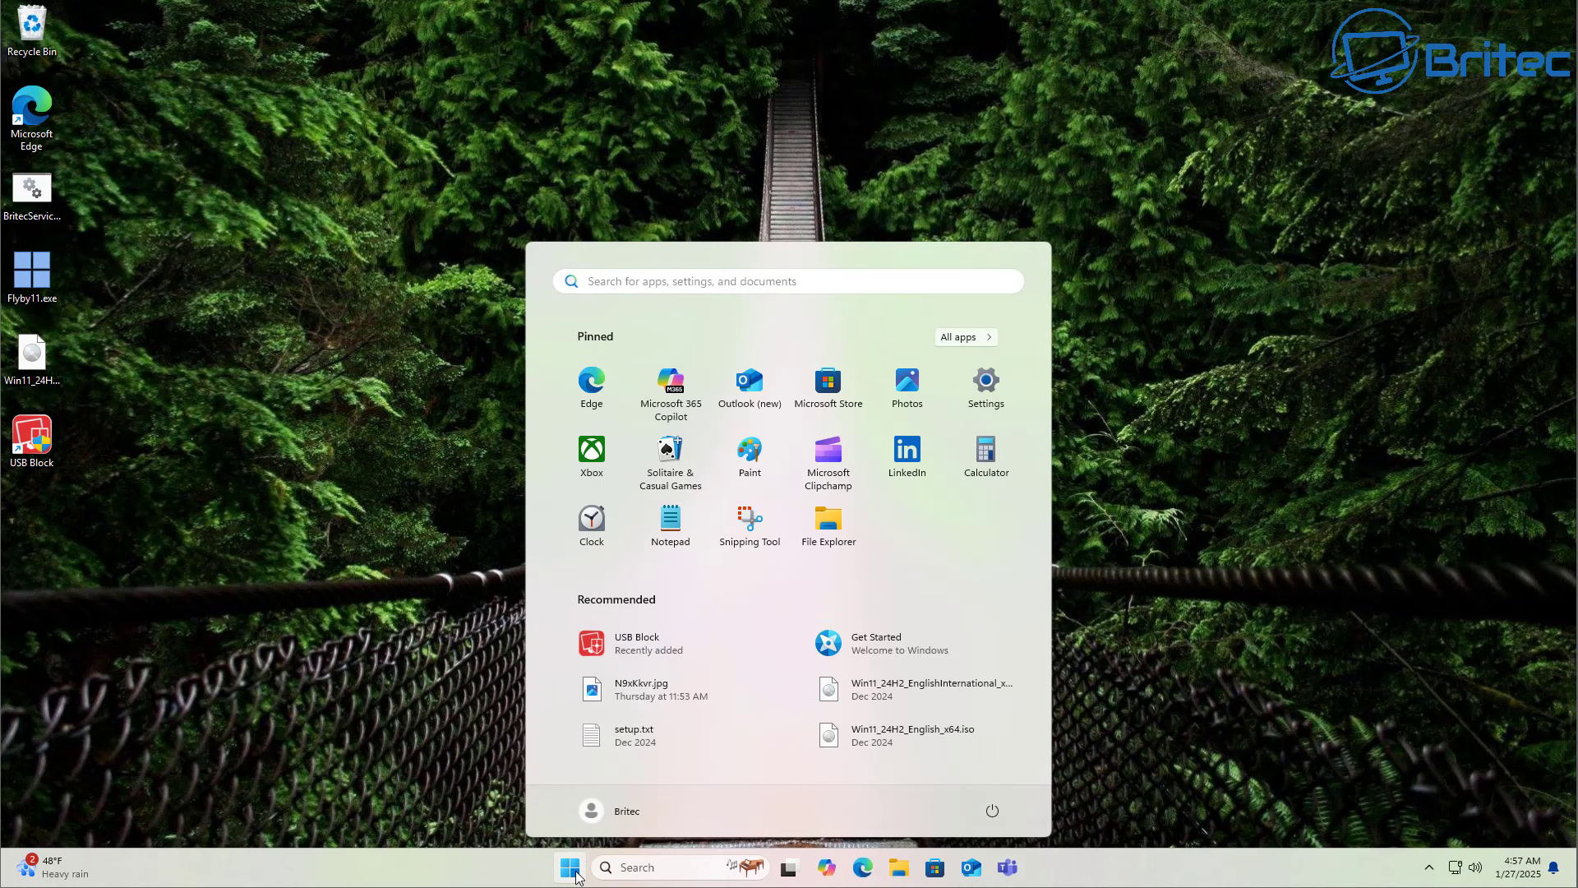
type("regedit")
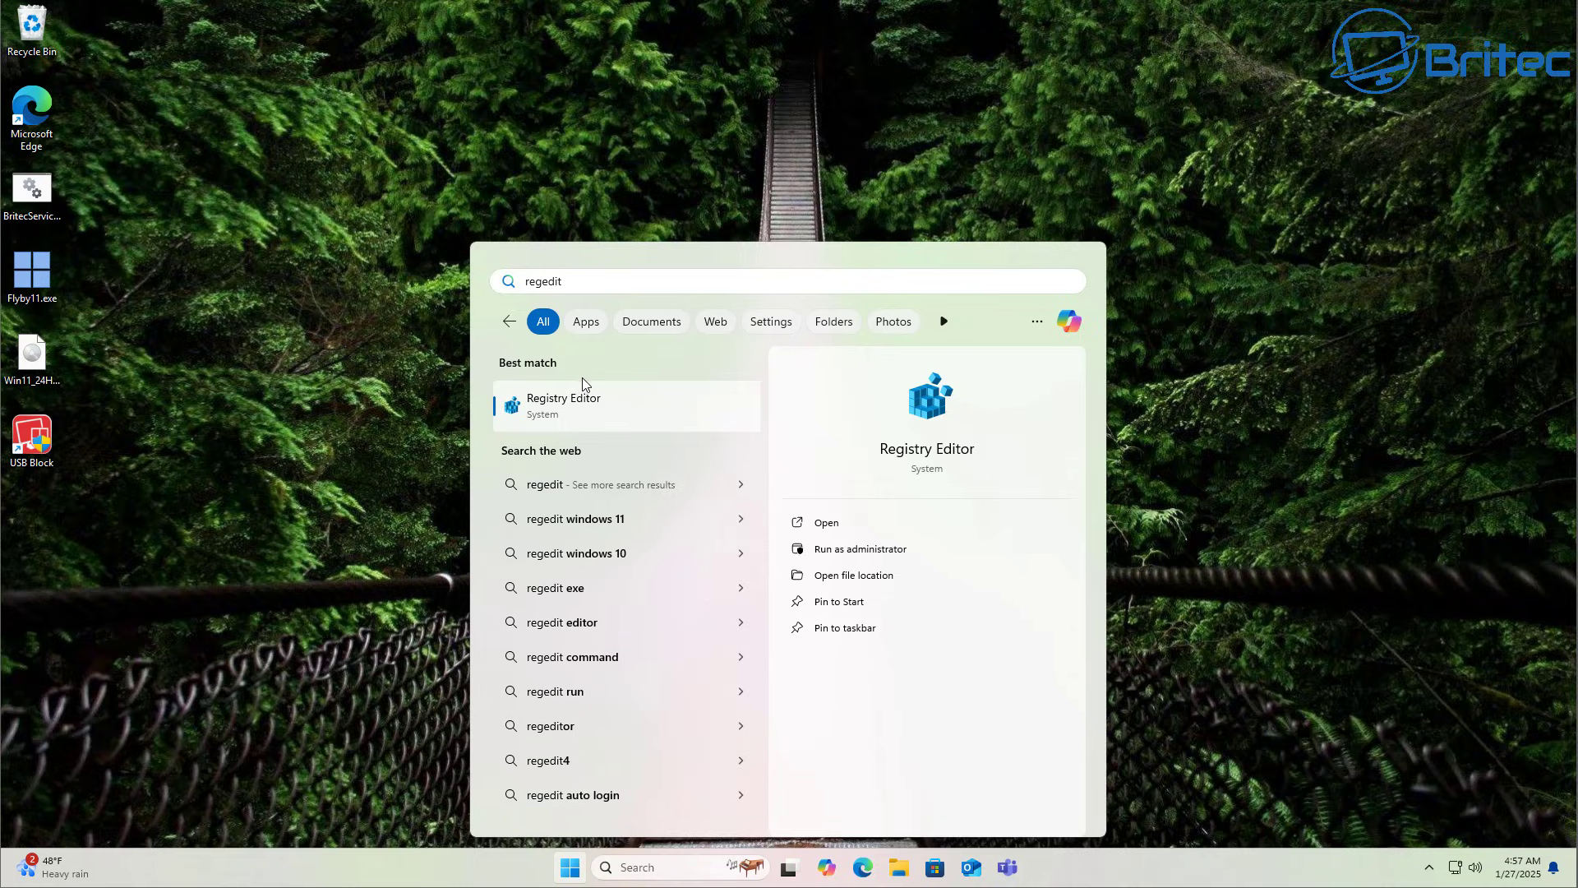
Open Registry Editor and collapse the tree back to HKEY_LOCAL_MACHINE.
left_click(576, 419)
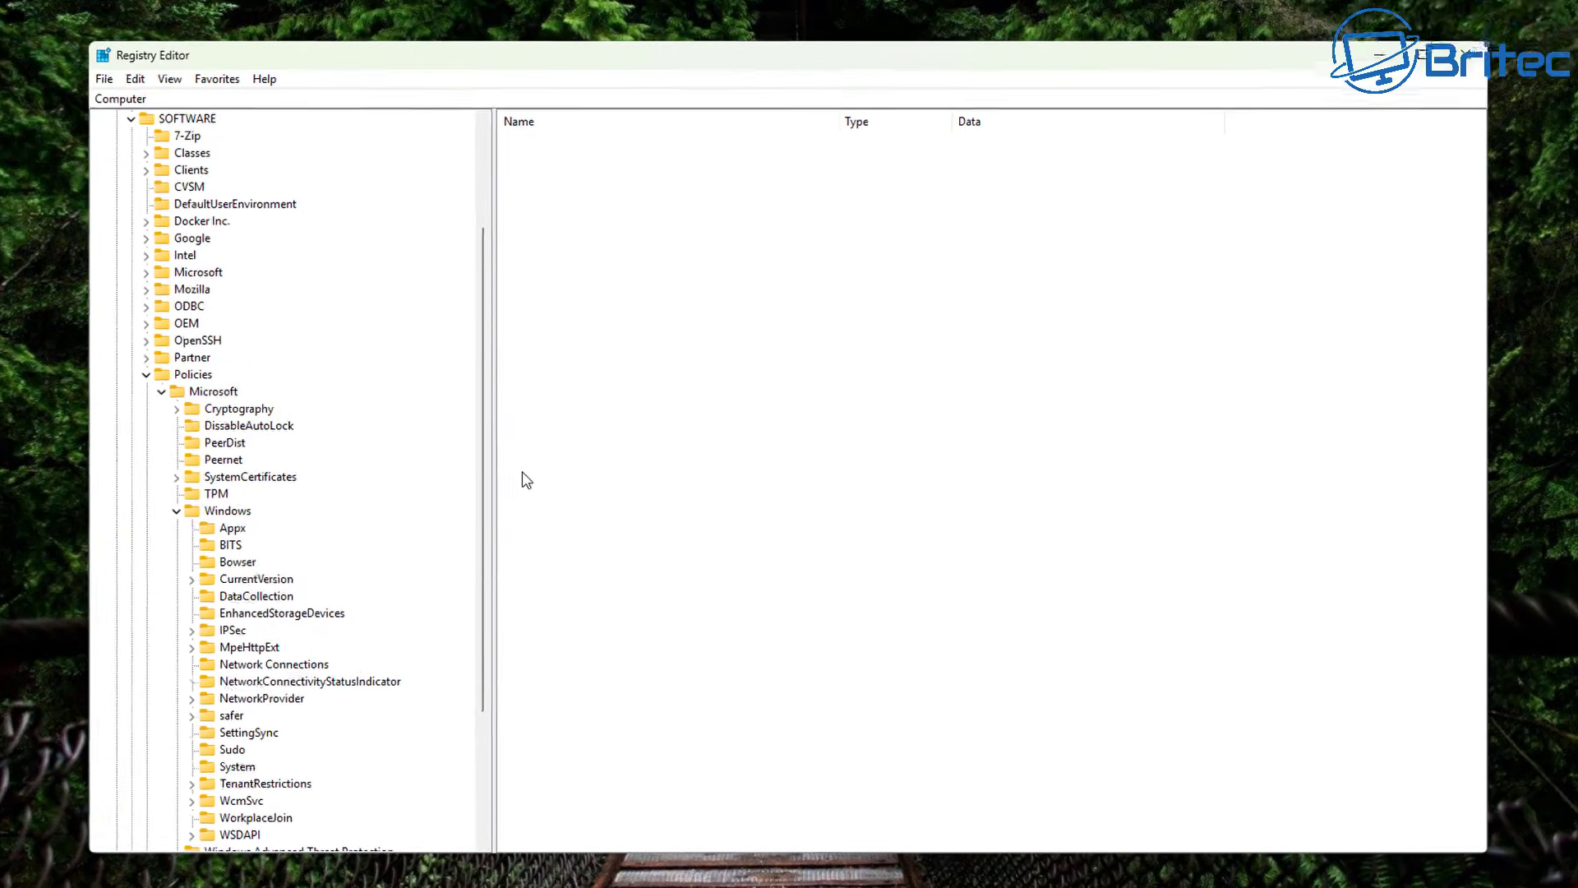
left_click(114, 393)
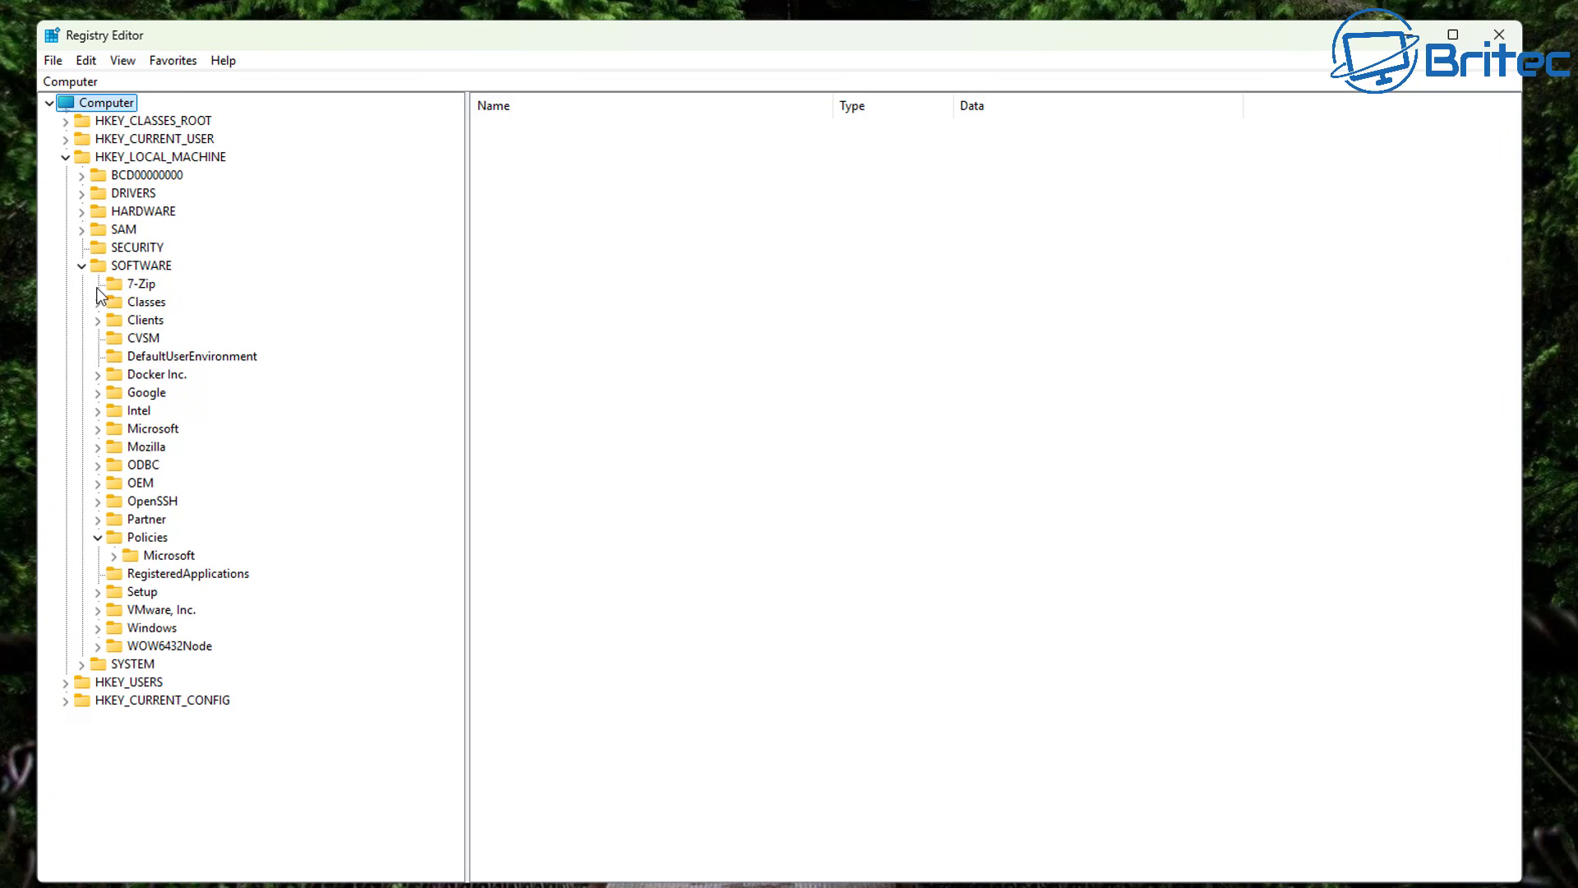
left_click(82, 266)
left_click(65, 157)
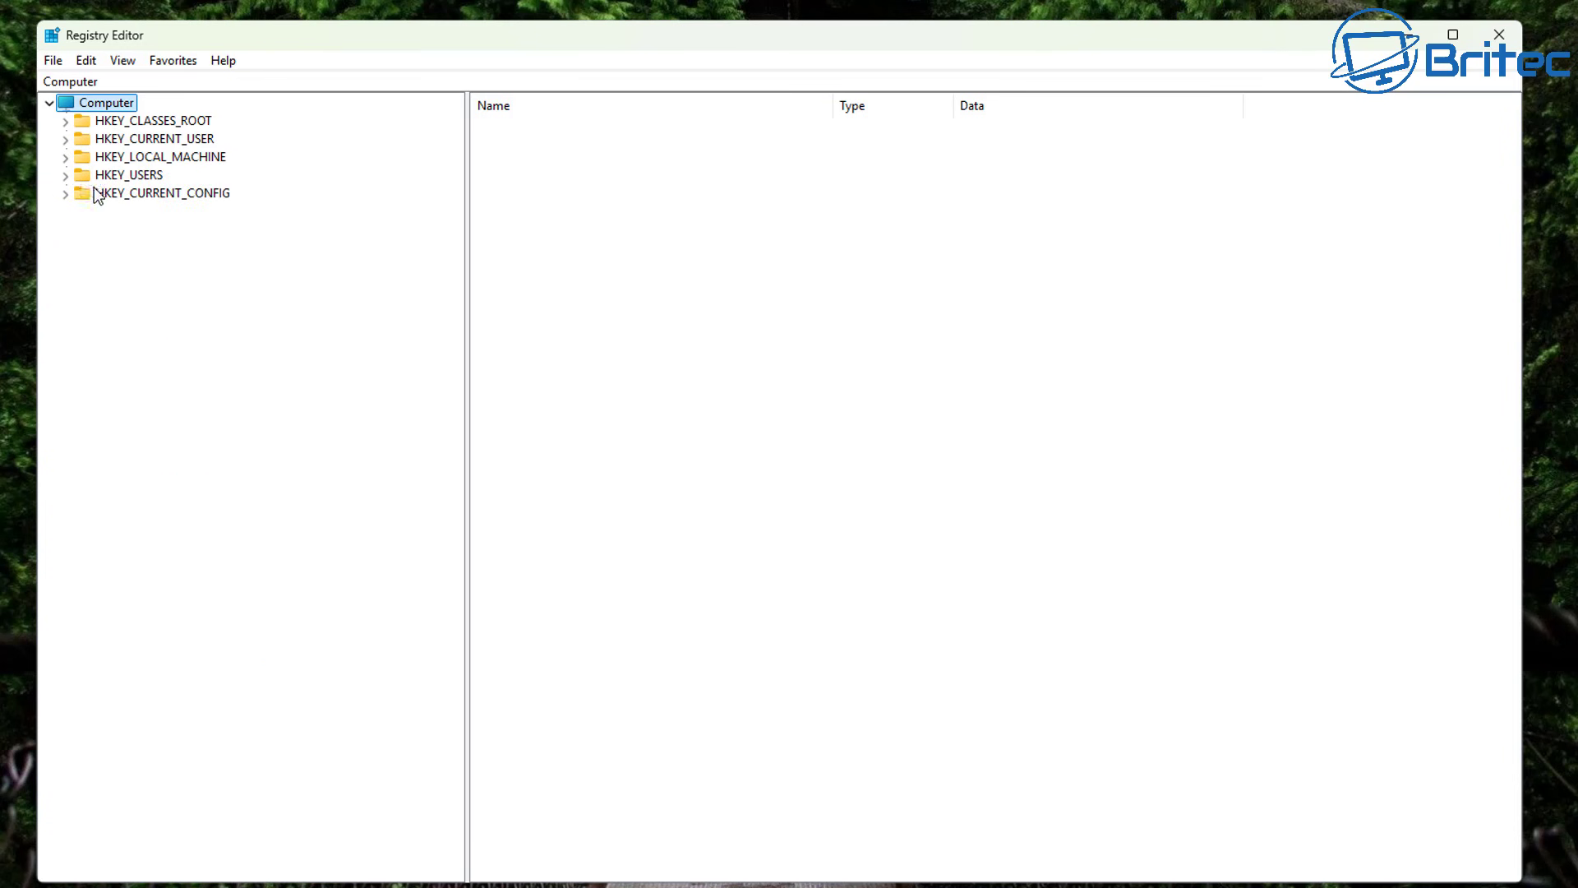
left_click(172, 158)
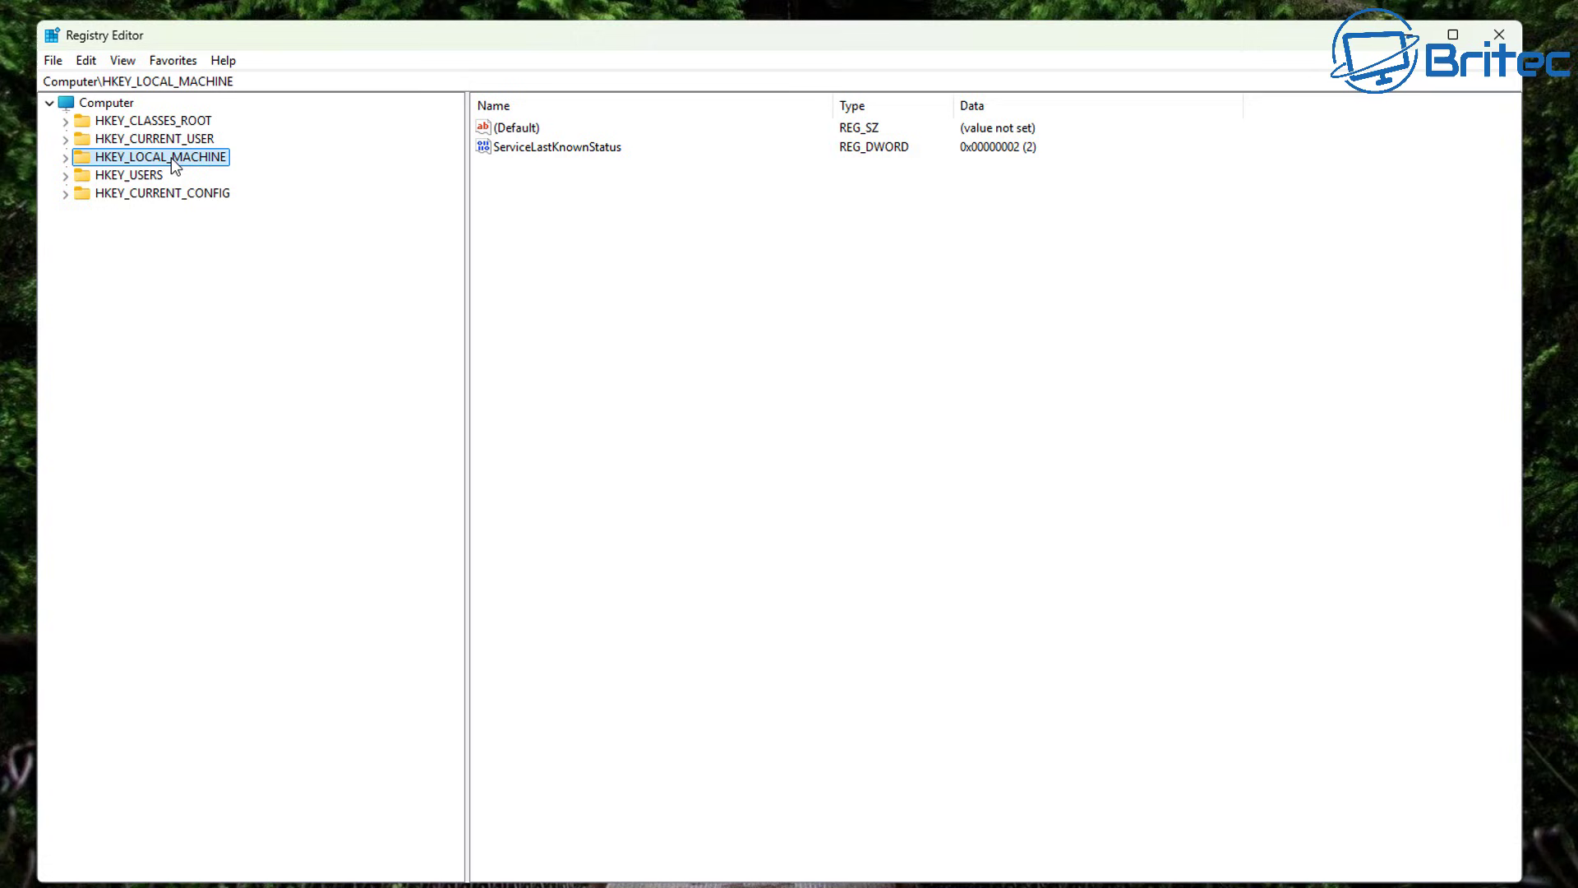
left_click(66, 158)
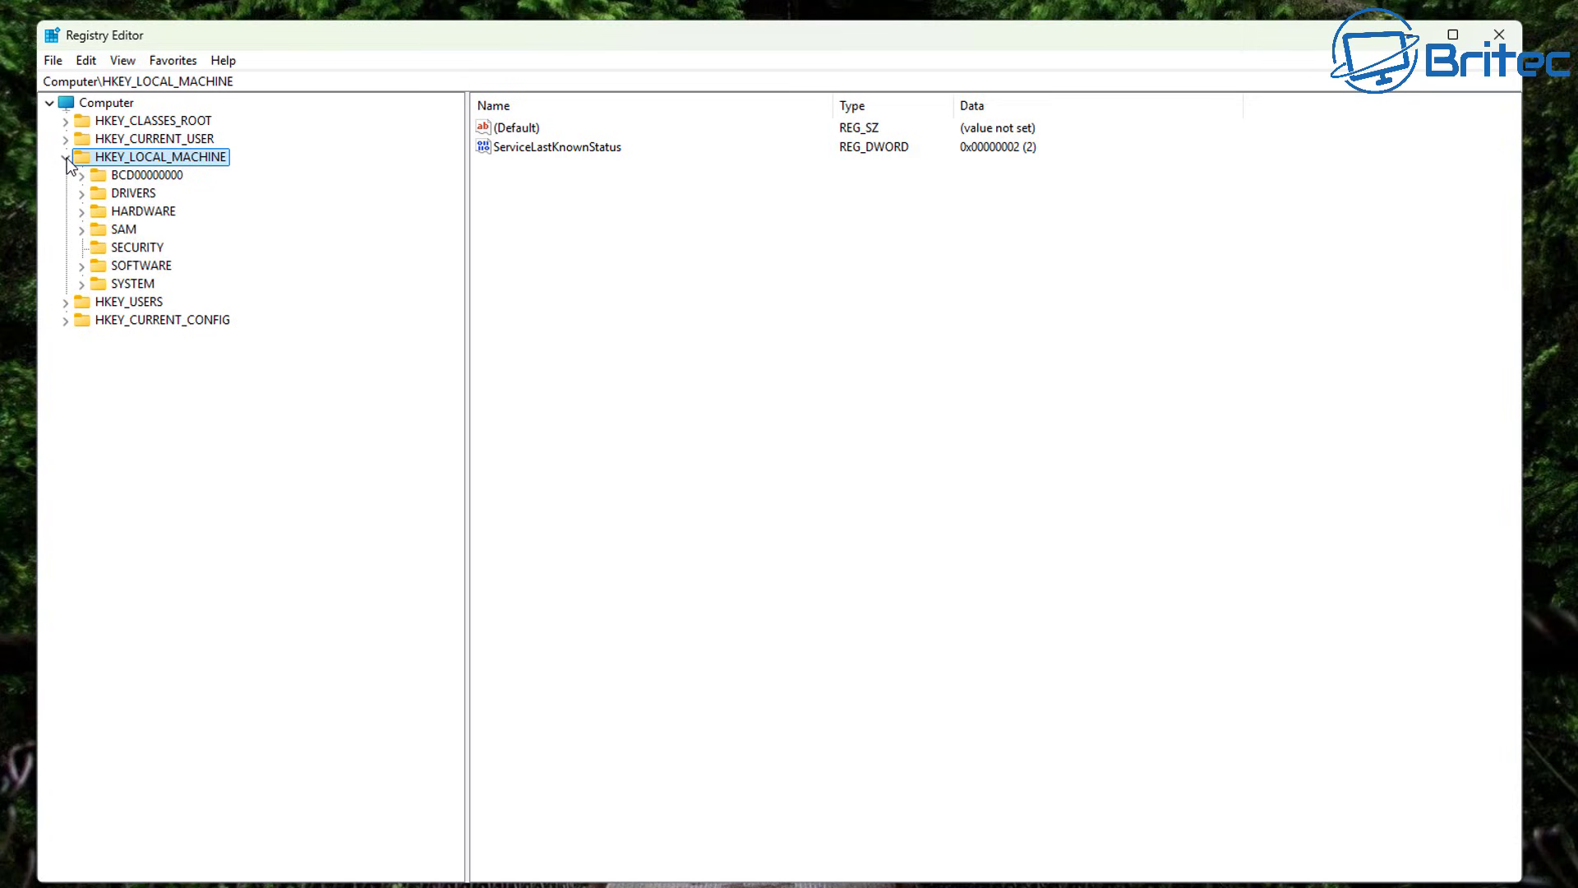
Expand HKEY_LOCAL_MACHINE\SYSTEM\CurrentControlSet\Services to list the service keys.
left_click(138, 285)
left_click(82, 284)
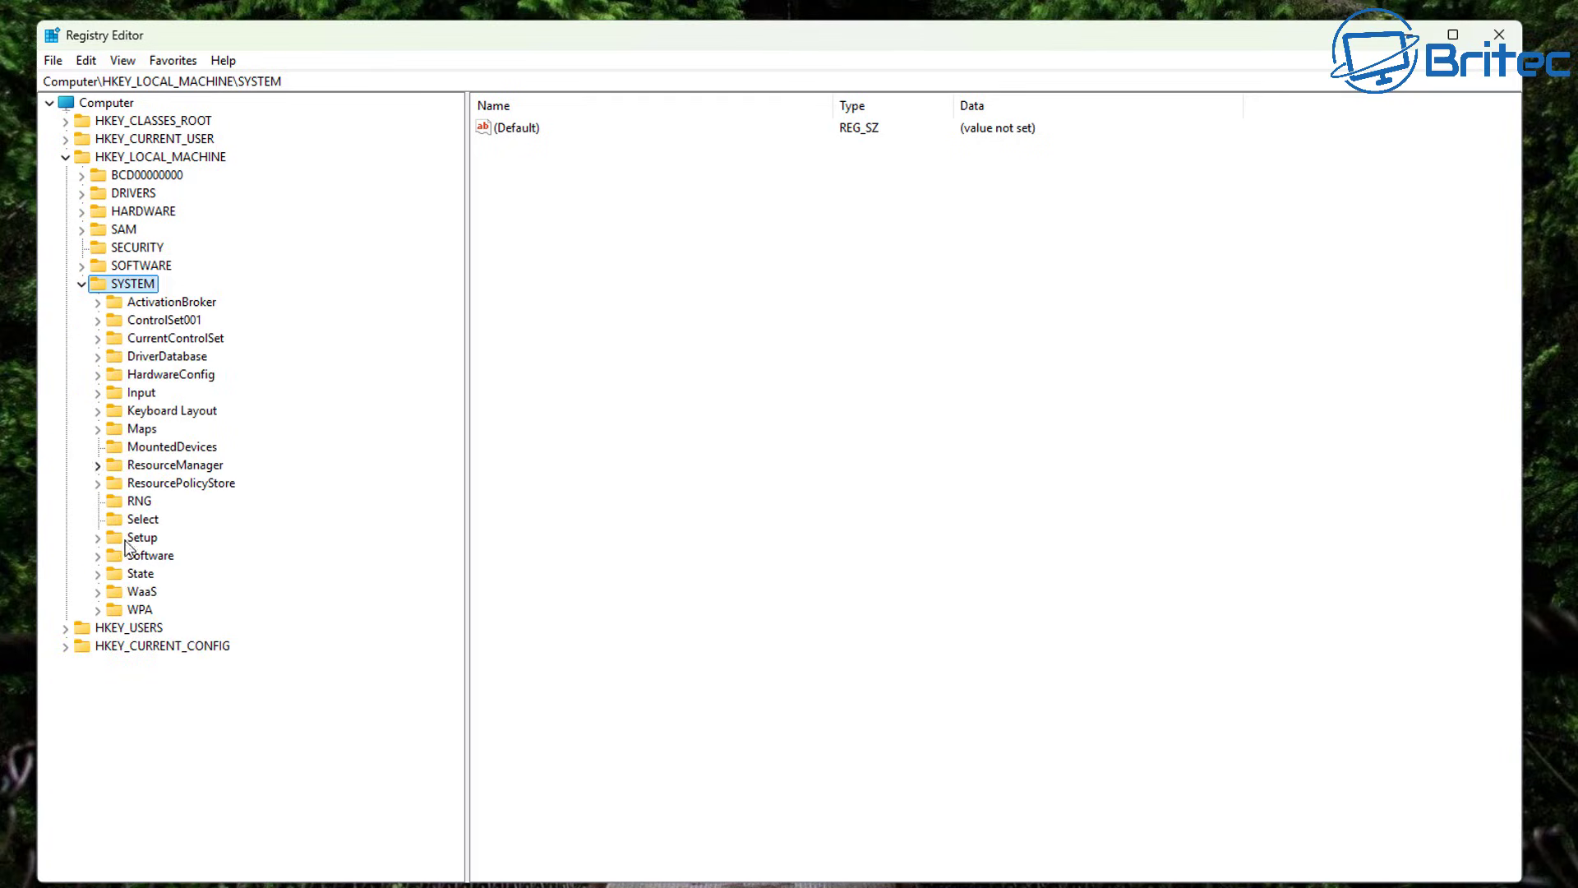
left_click(169, 338)
left_click(98, 338)
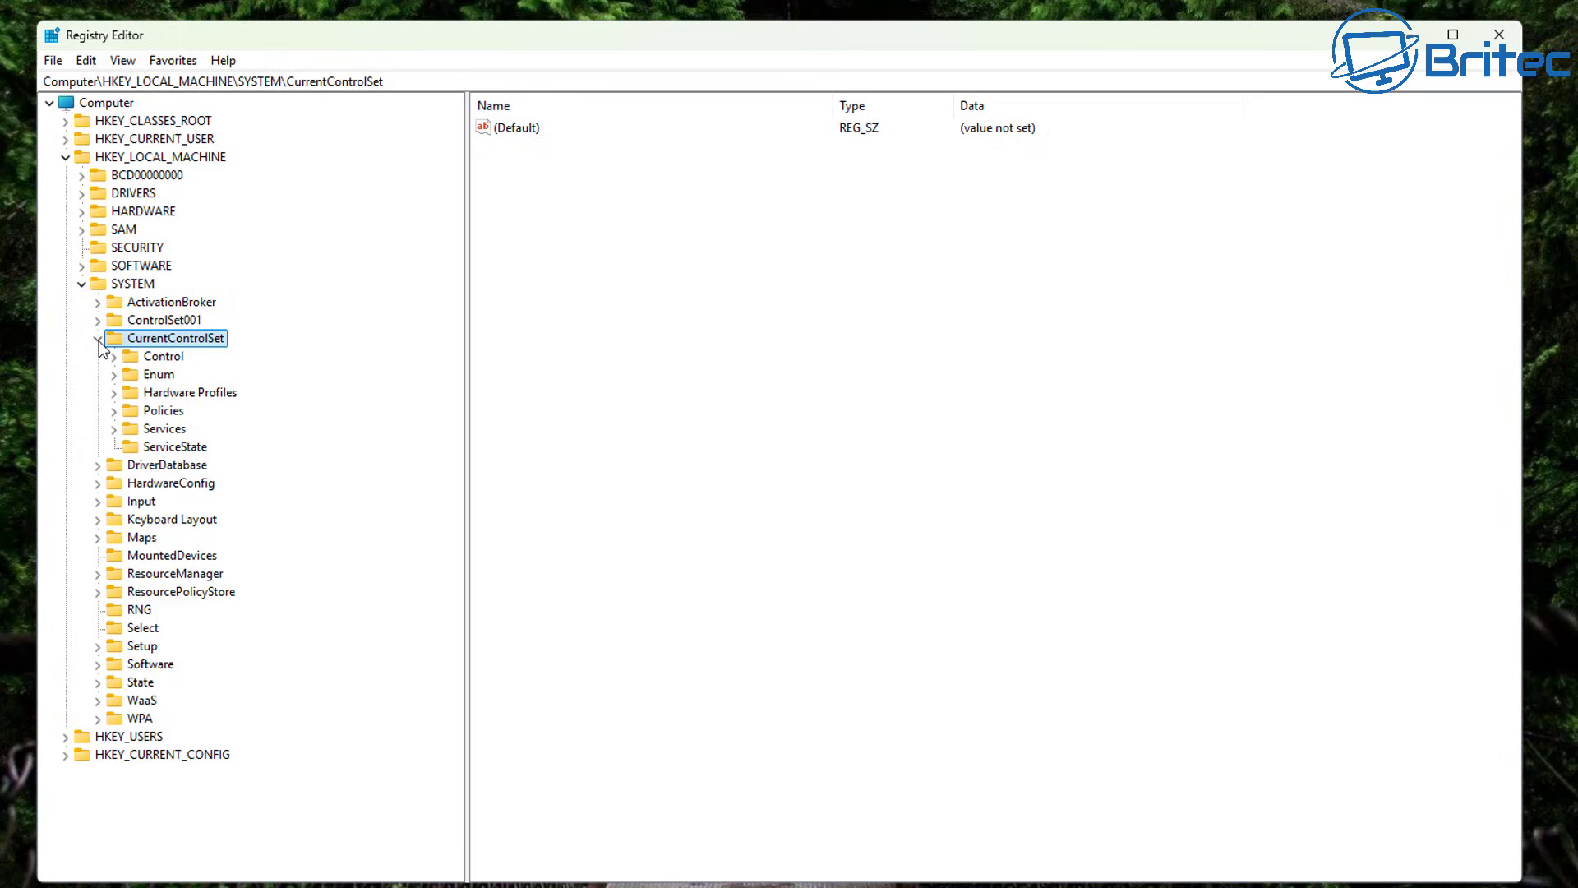
left_click(156, 429)
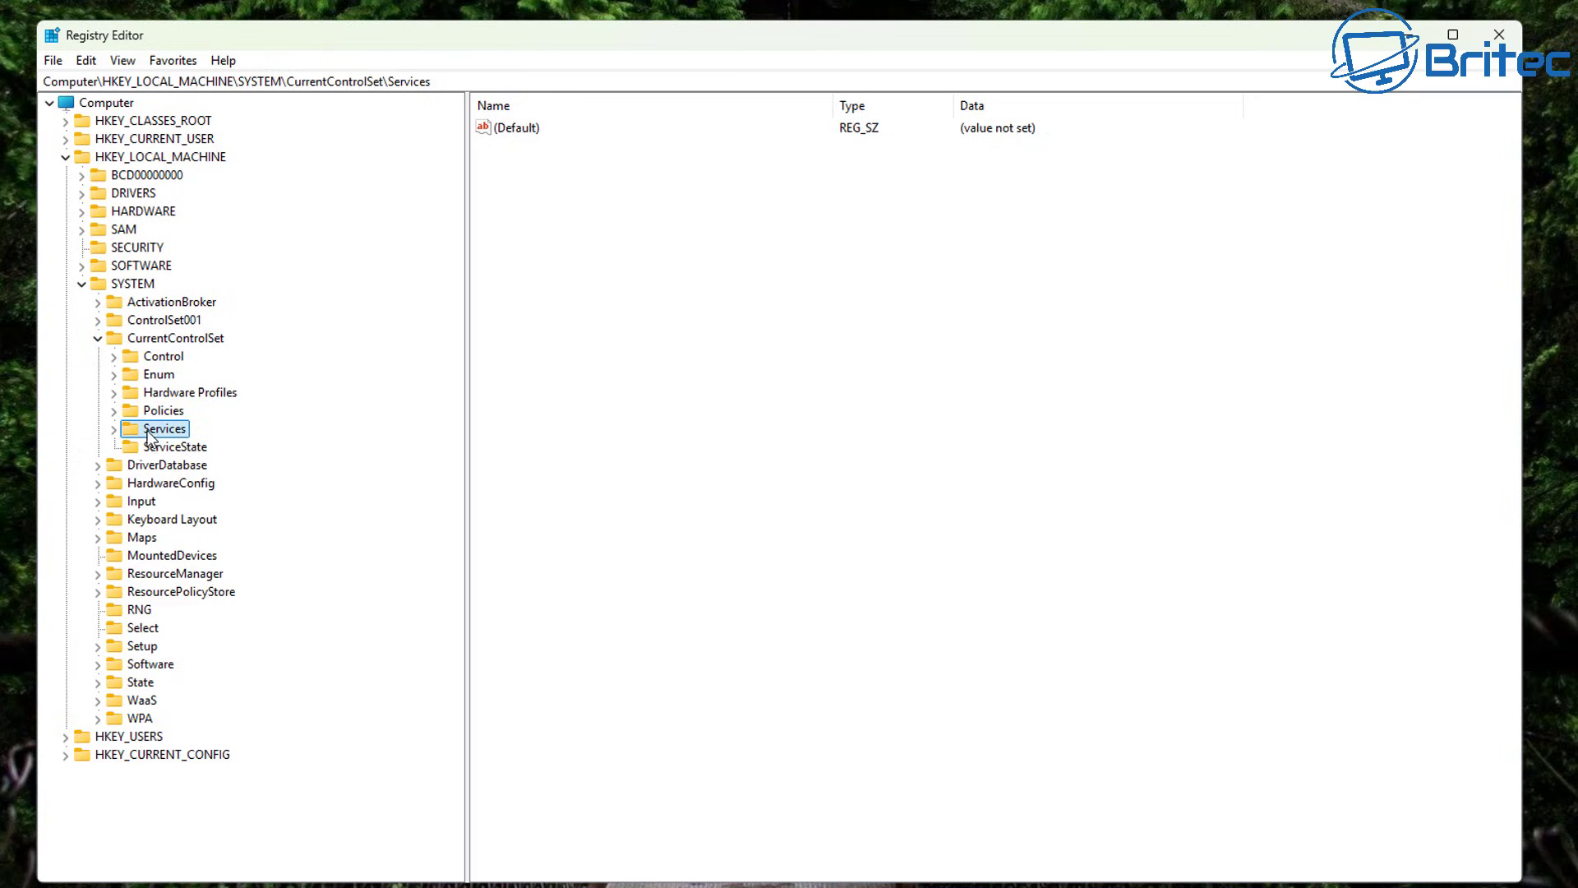
left_click(113, 429)
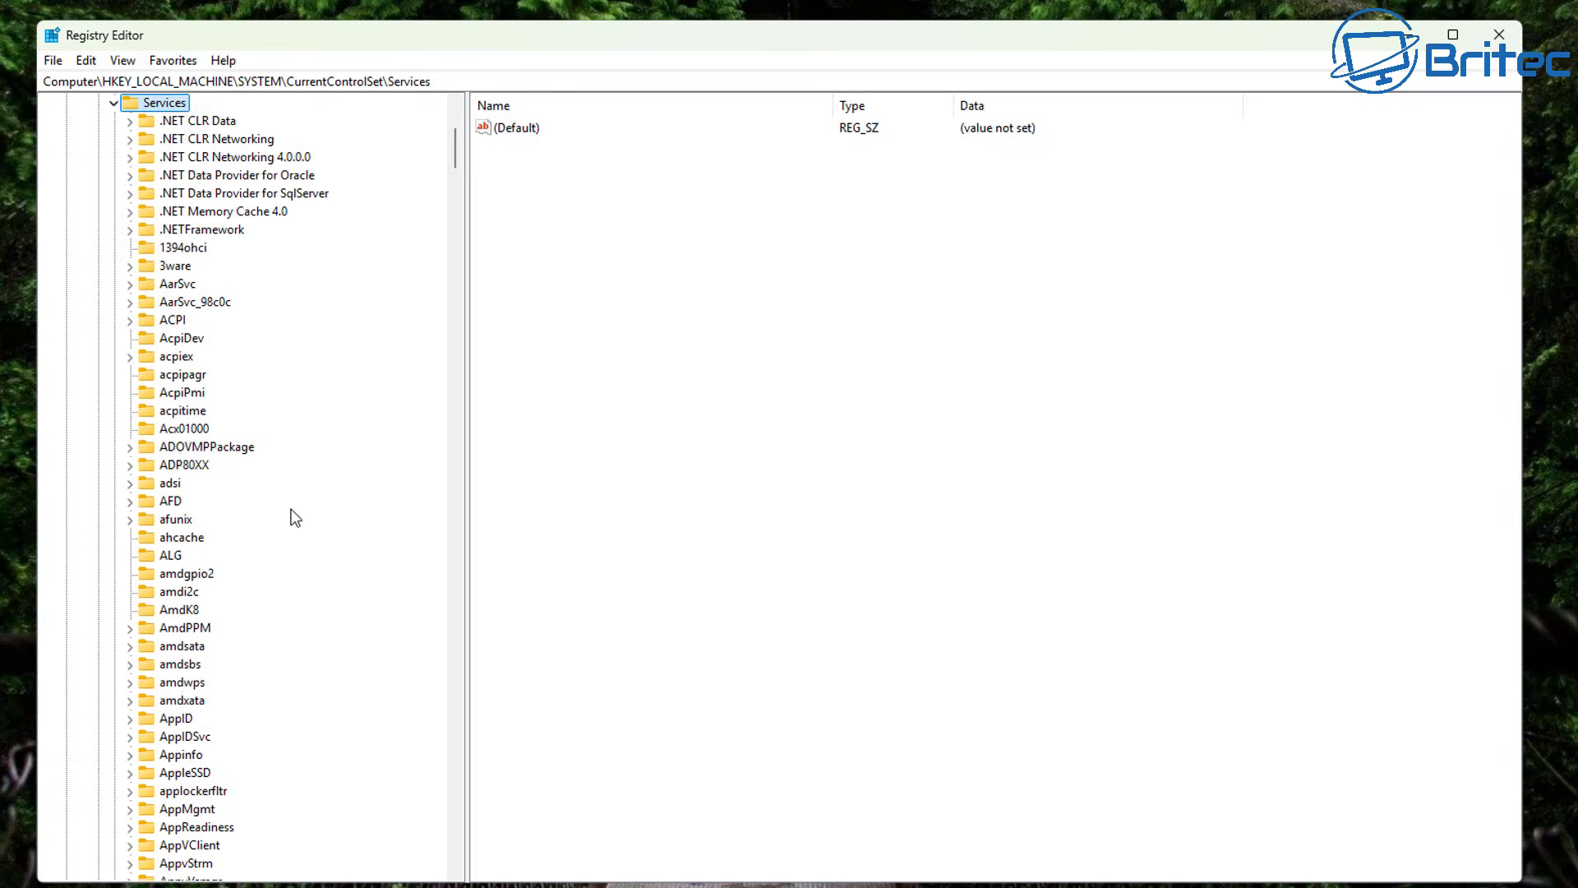
Scroll down the Services list and open the USBSTOR key.
scroll(194, 628, "down", 10)
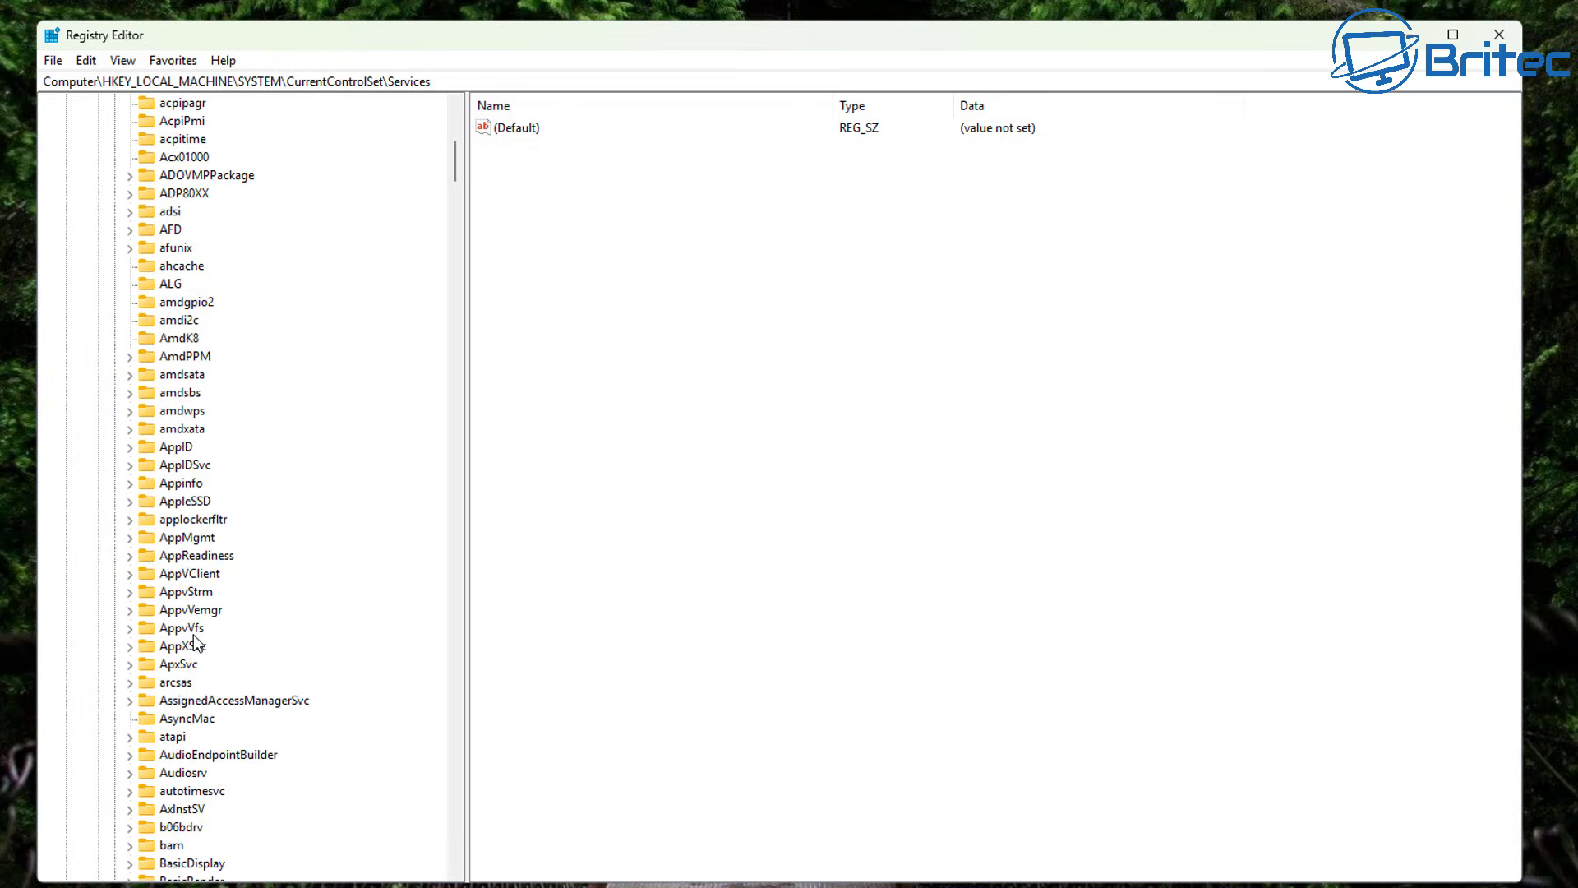
left_click_drag(454, 178, 475, 674)
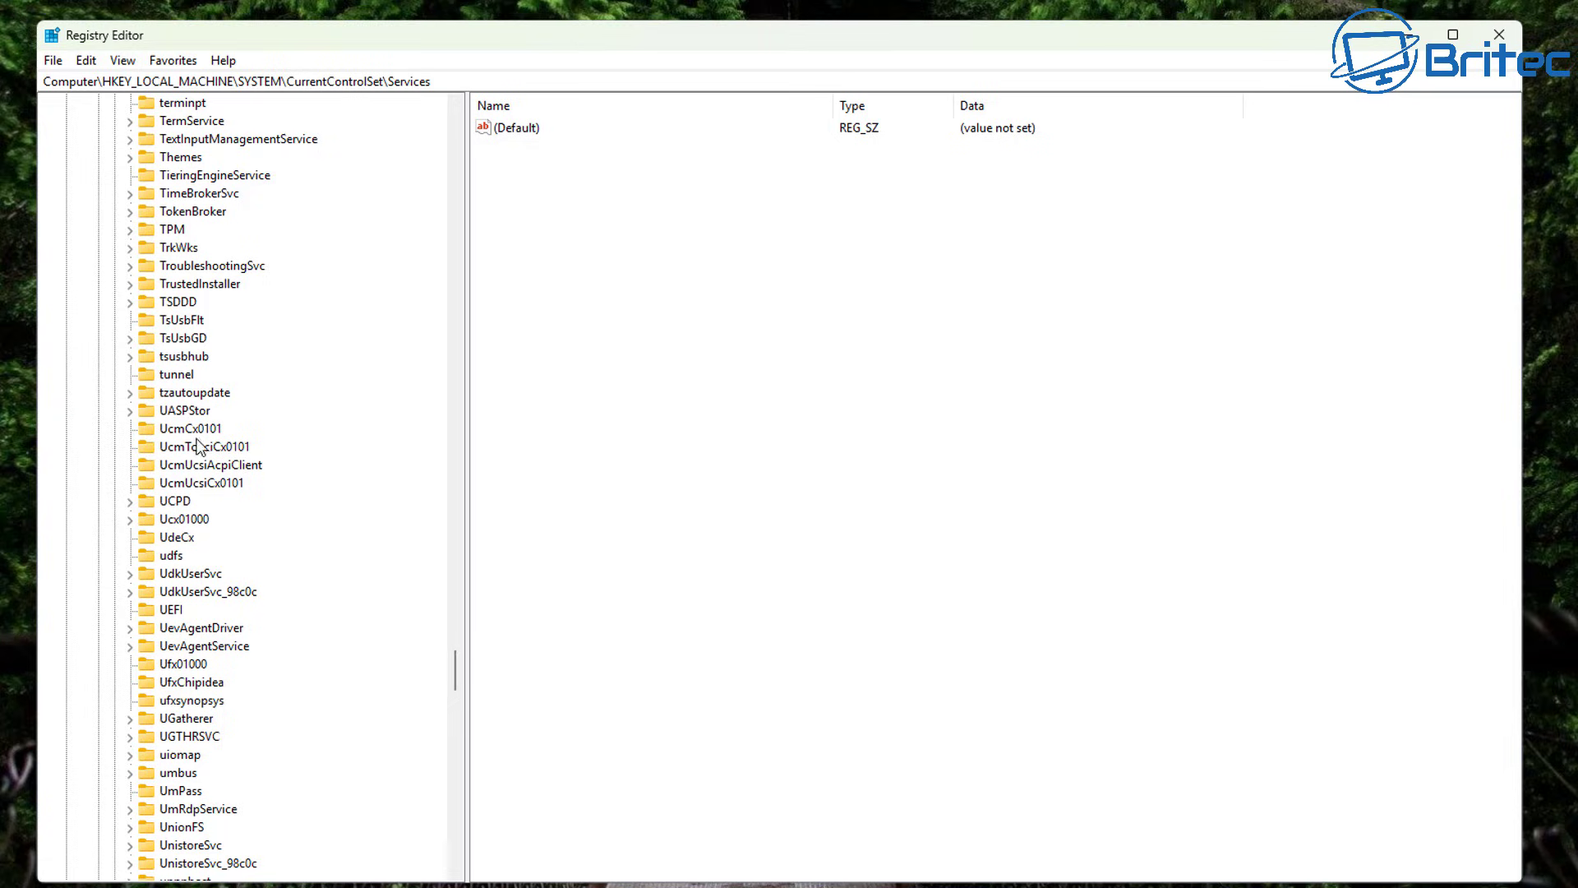
scroll(223, 746, "down", 6)
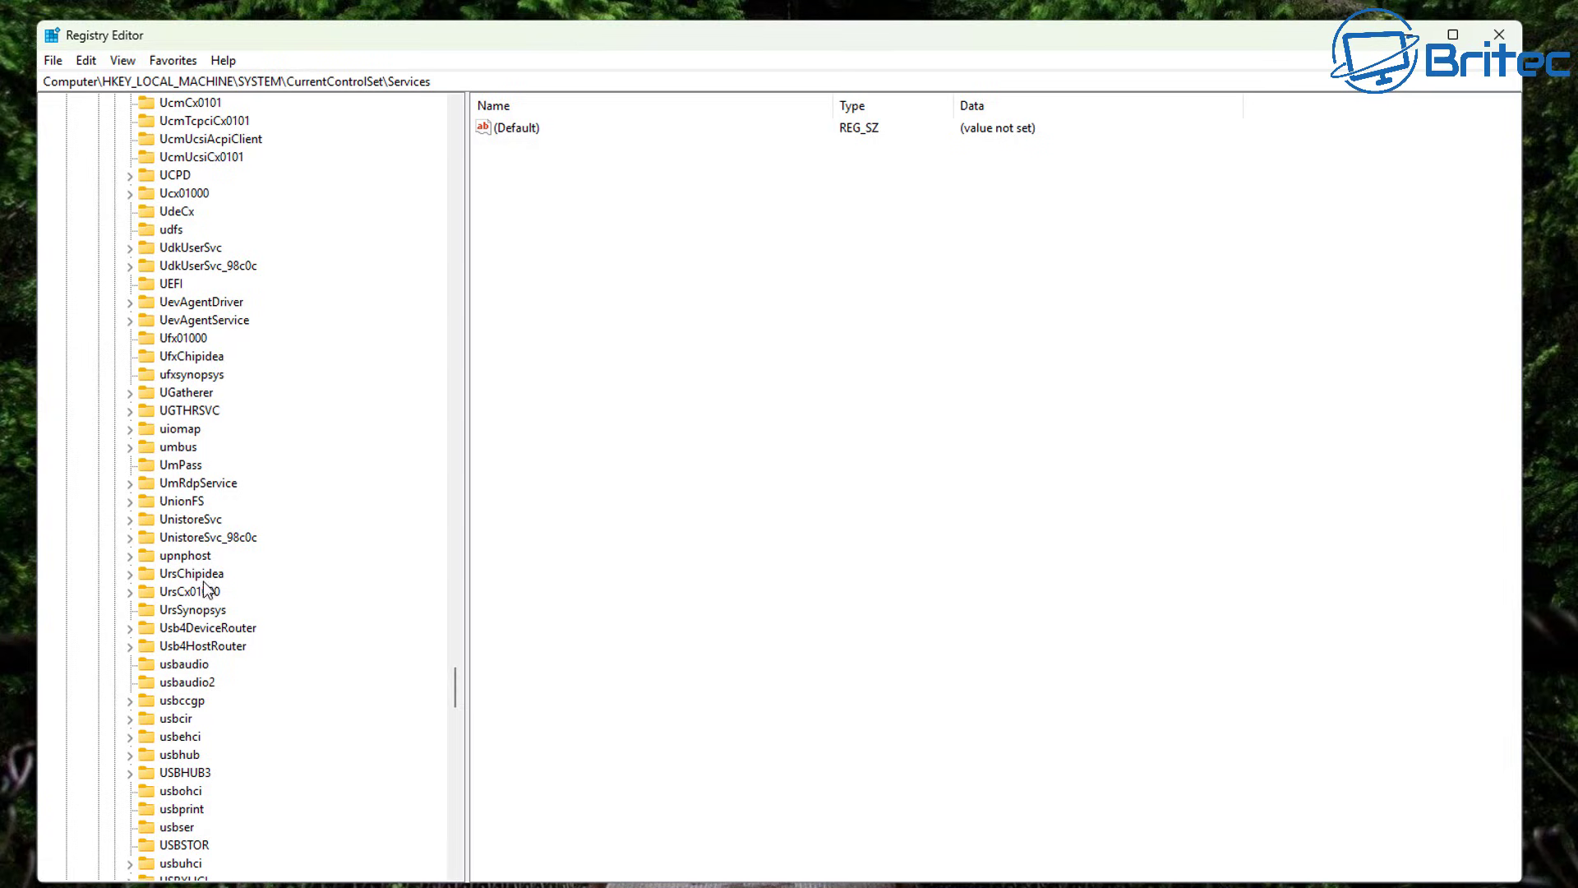
scroll(208, 756, "down", 3)
scroll(202, 779, "down", 2)
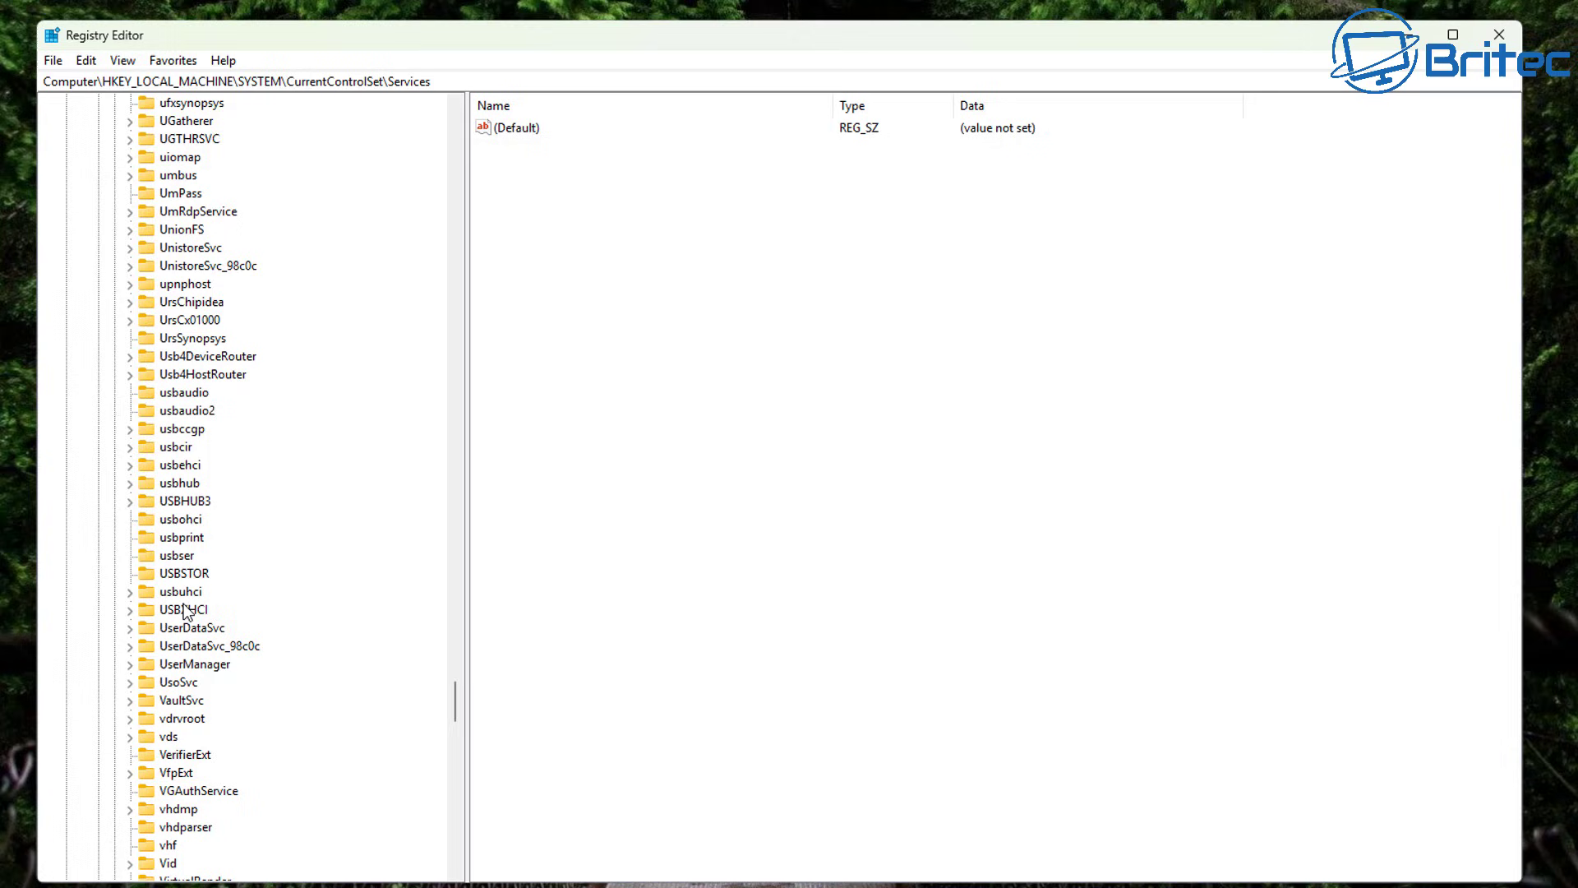
left_click(190, 578)
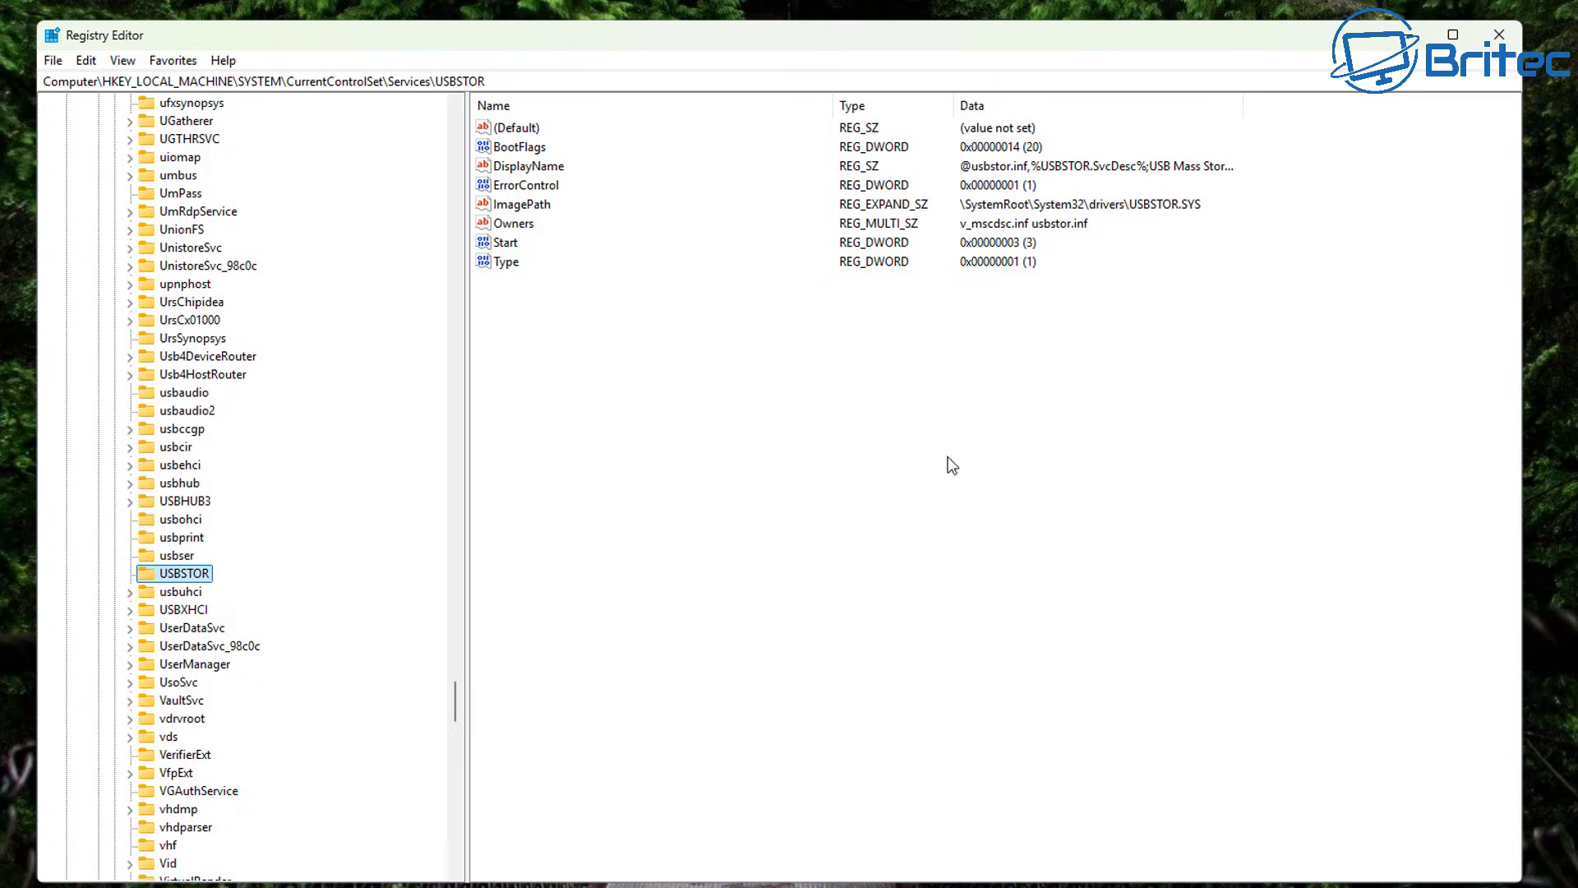
Change USBSTOR's Start value data from 3 to 4.
left_click(508, 245)
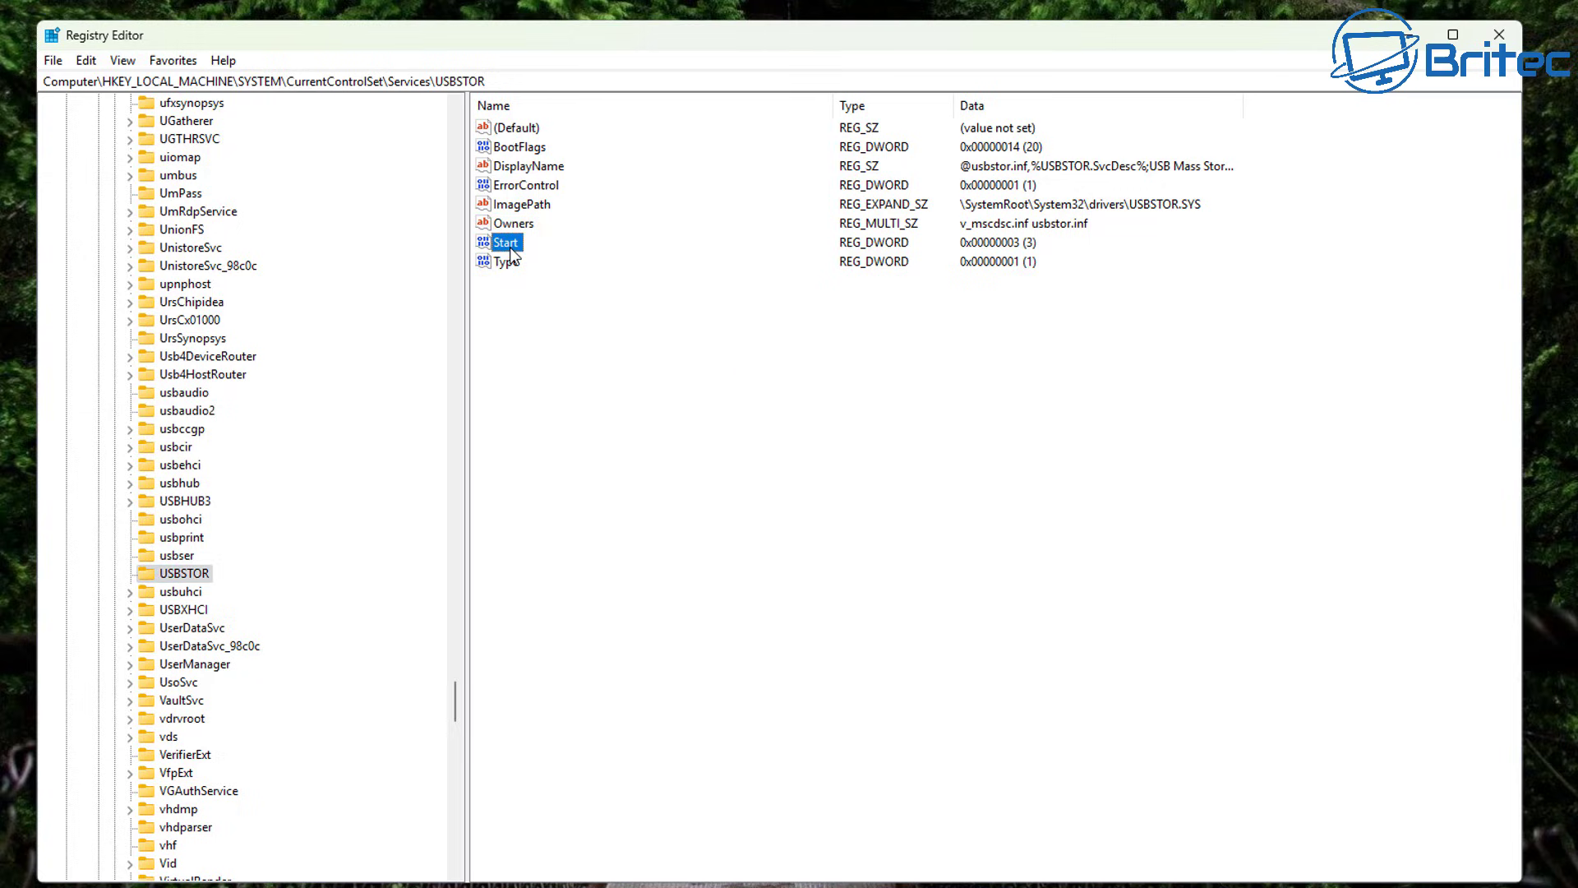
double_click(508, 244)
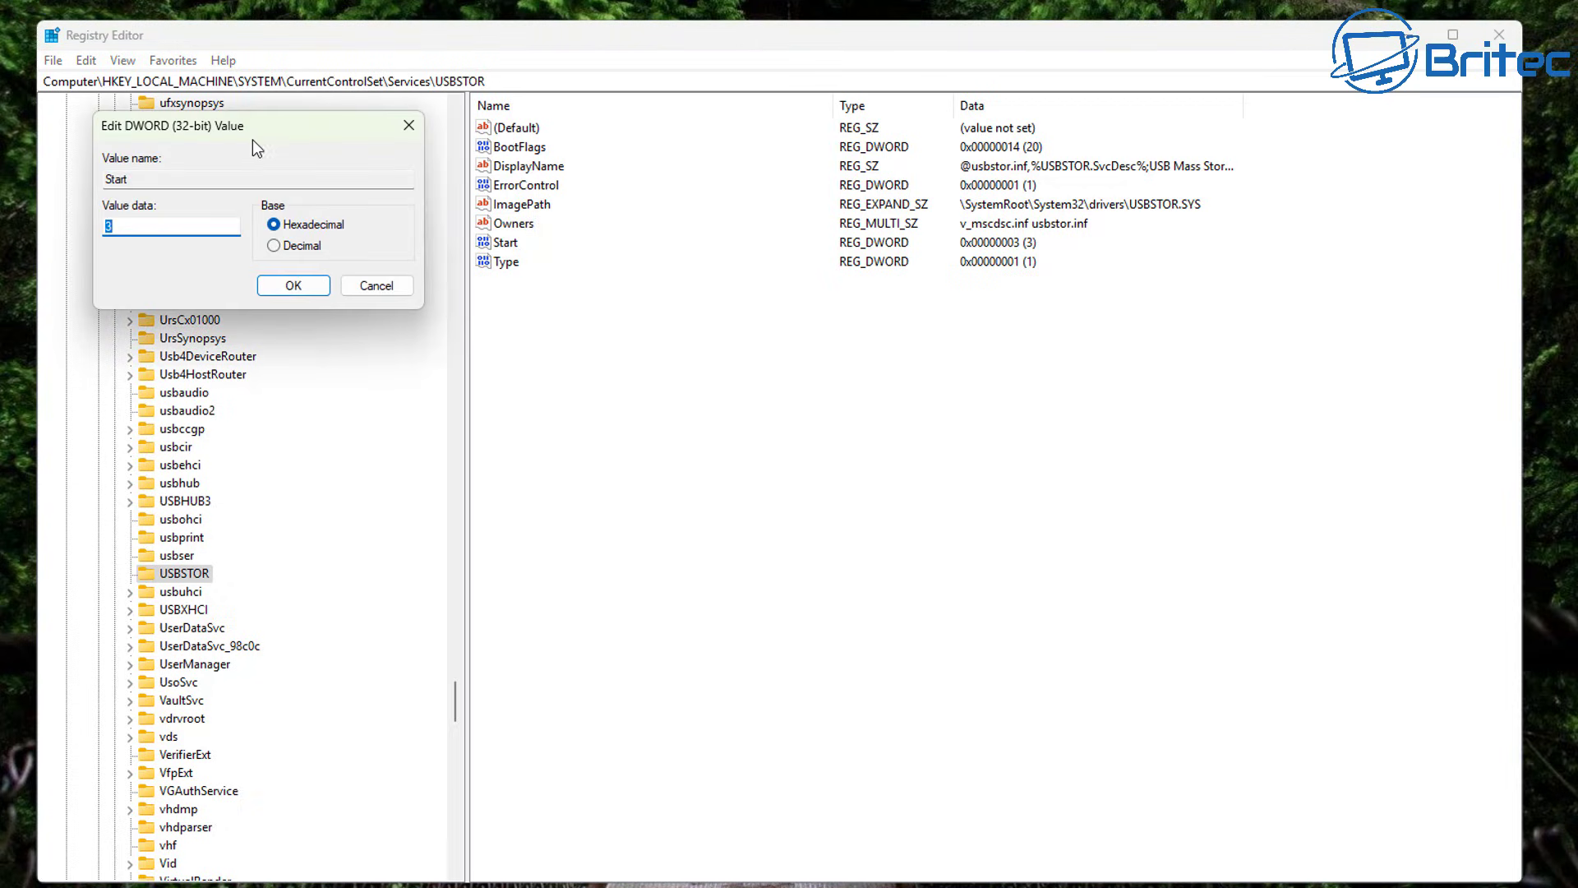
left_click_drag(301, 171, 649, 308)
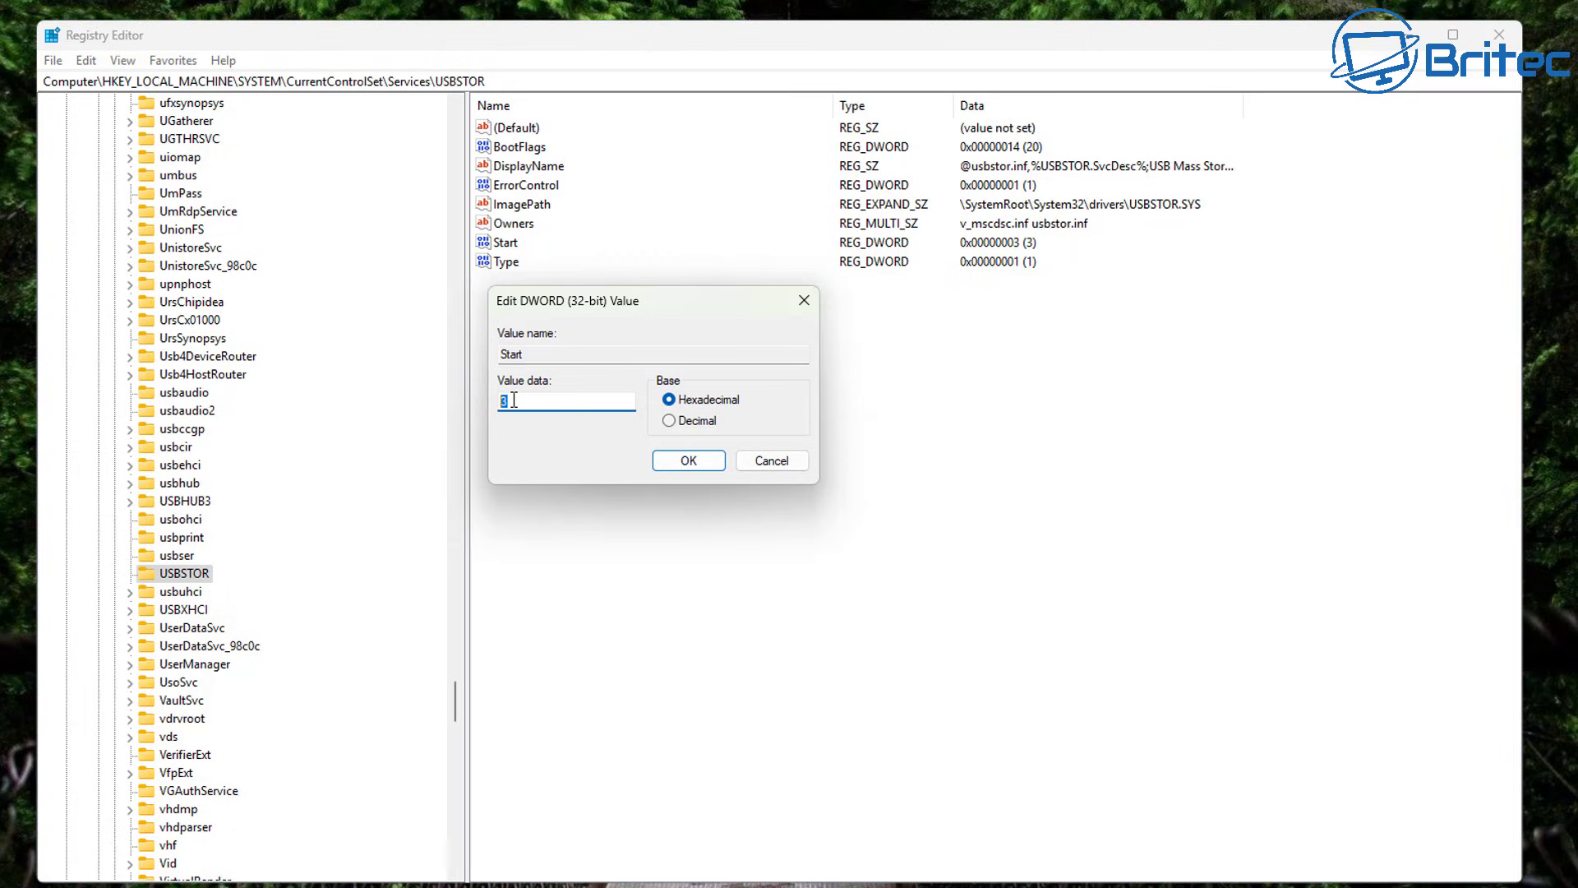
type("4")
left_click(690, 465)
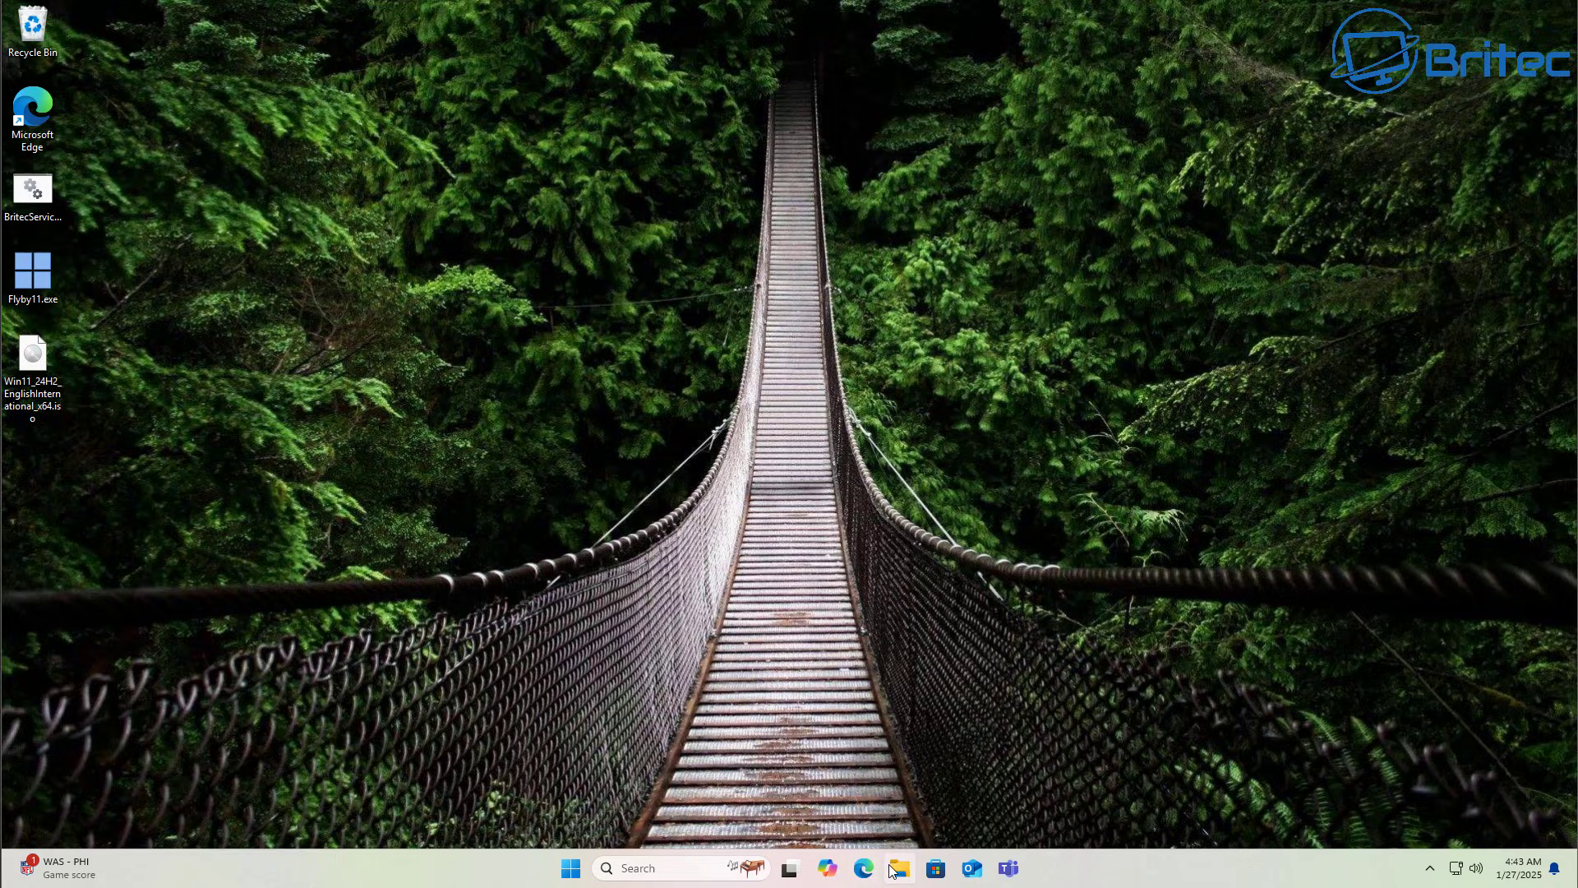
Open Device Manager from the Start button's context menu and enlarge its window.
right_click(570, 868)
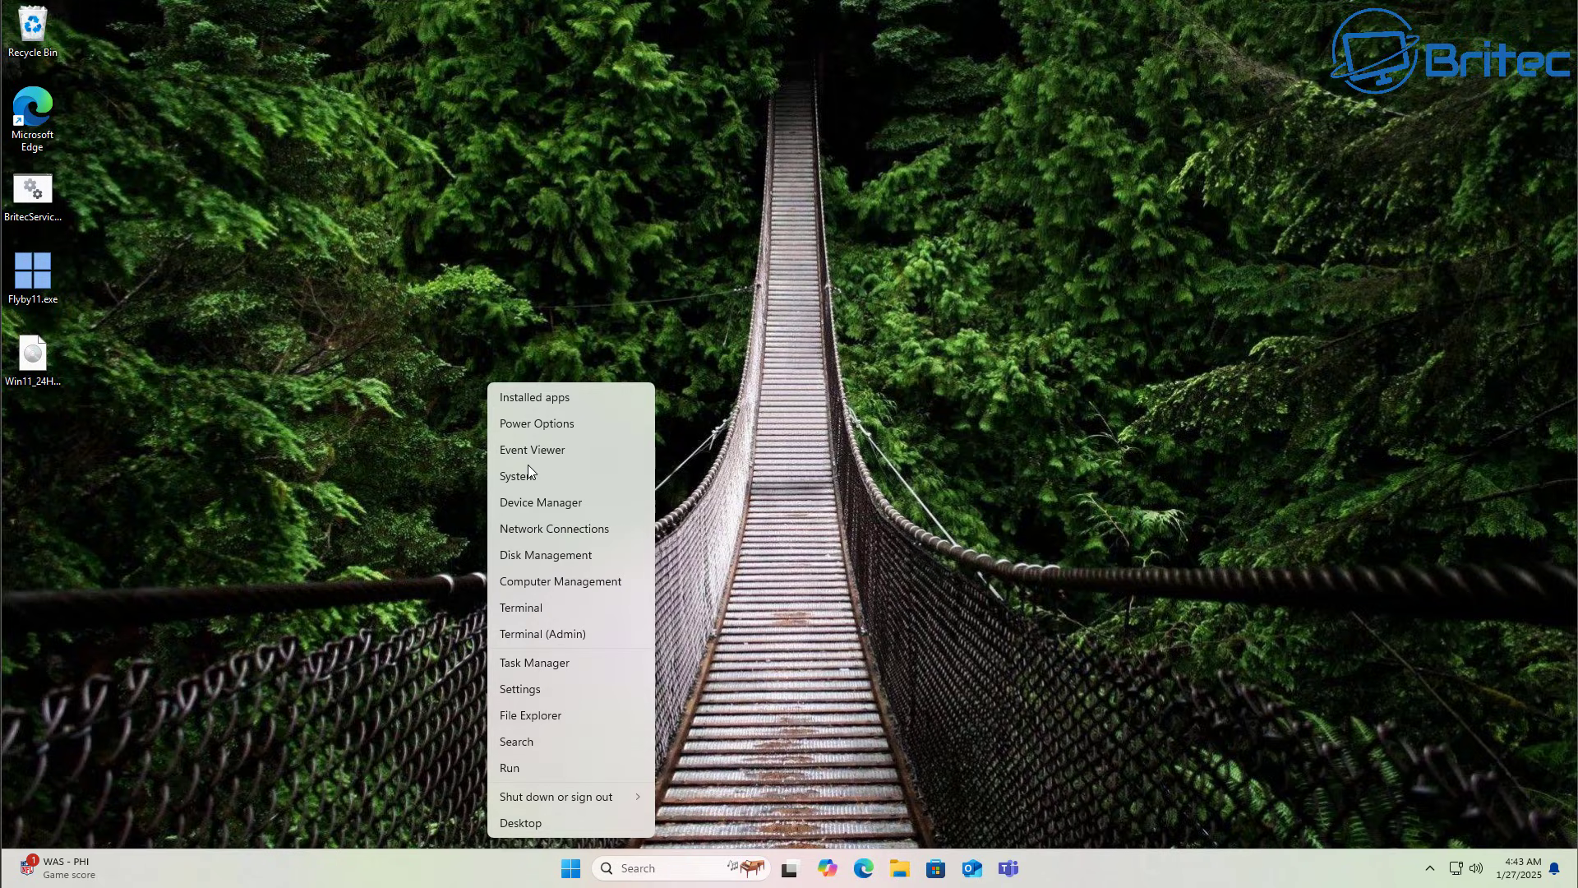
left_click(543, 505)
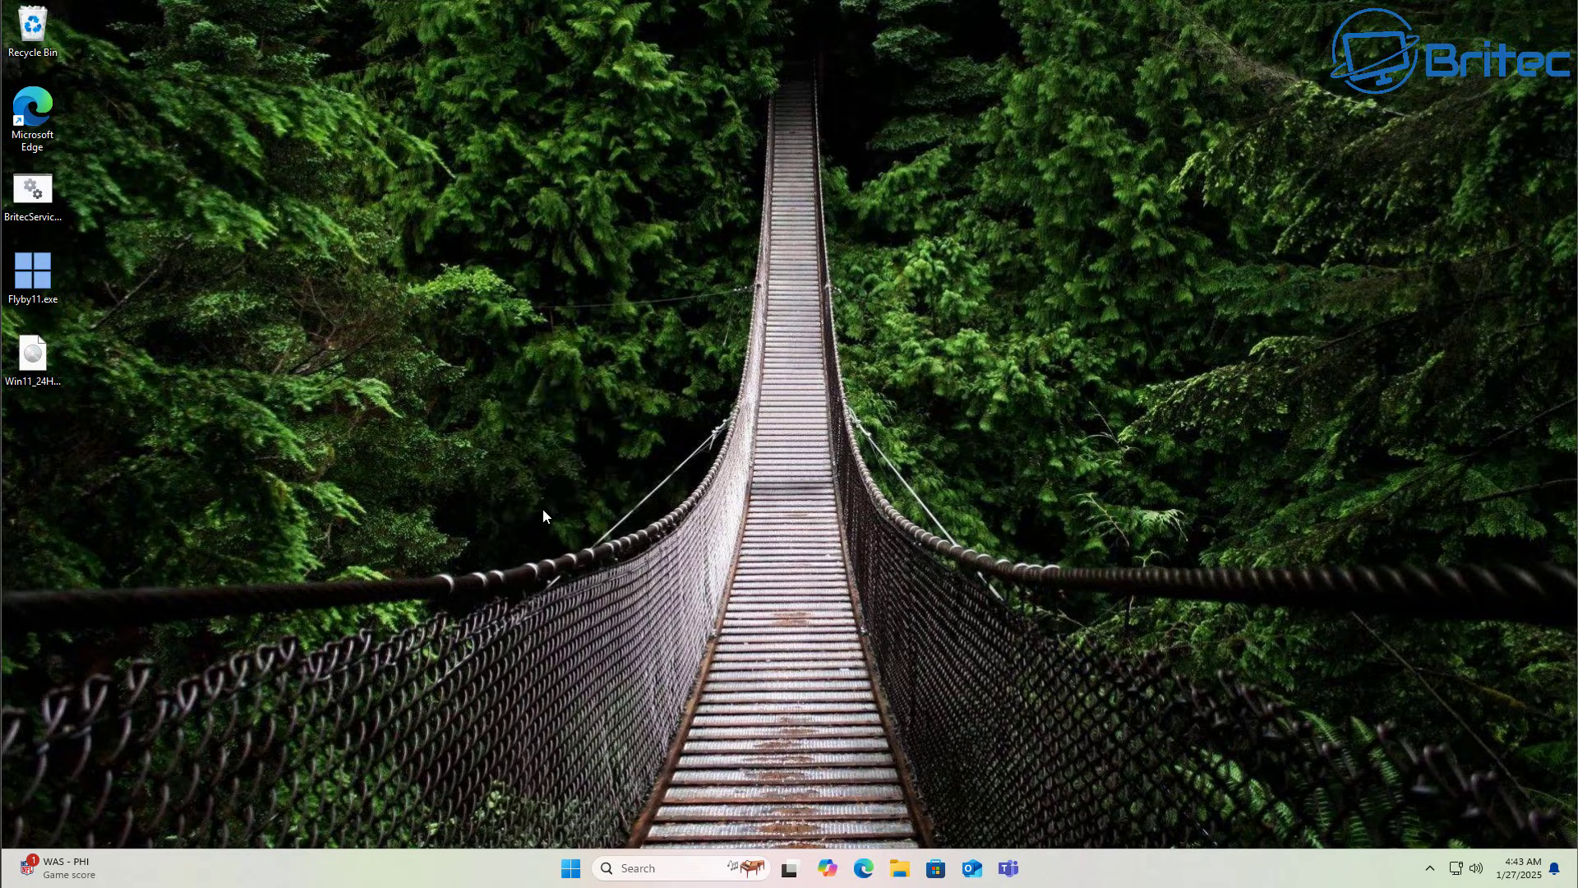
left_click_drag(367, 60, 677, 197)
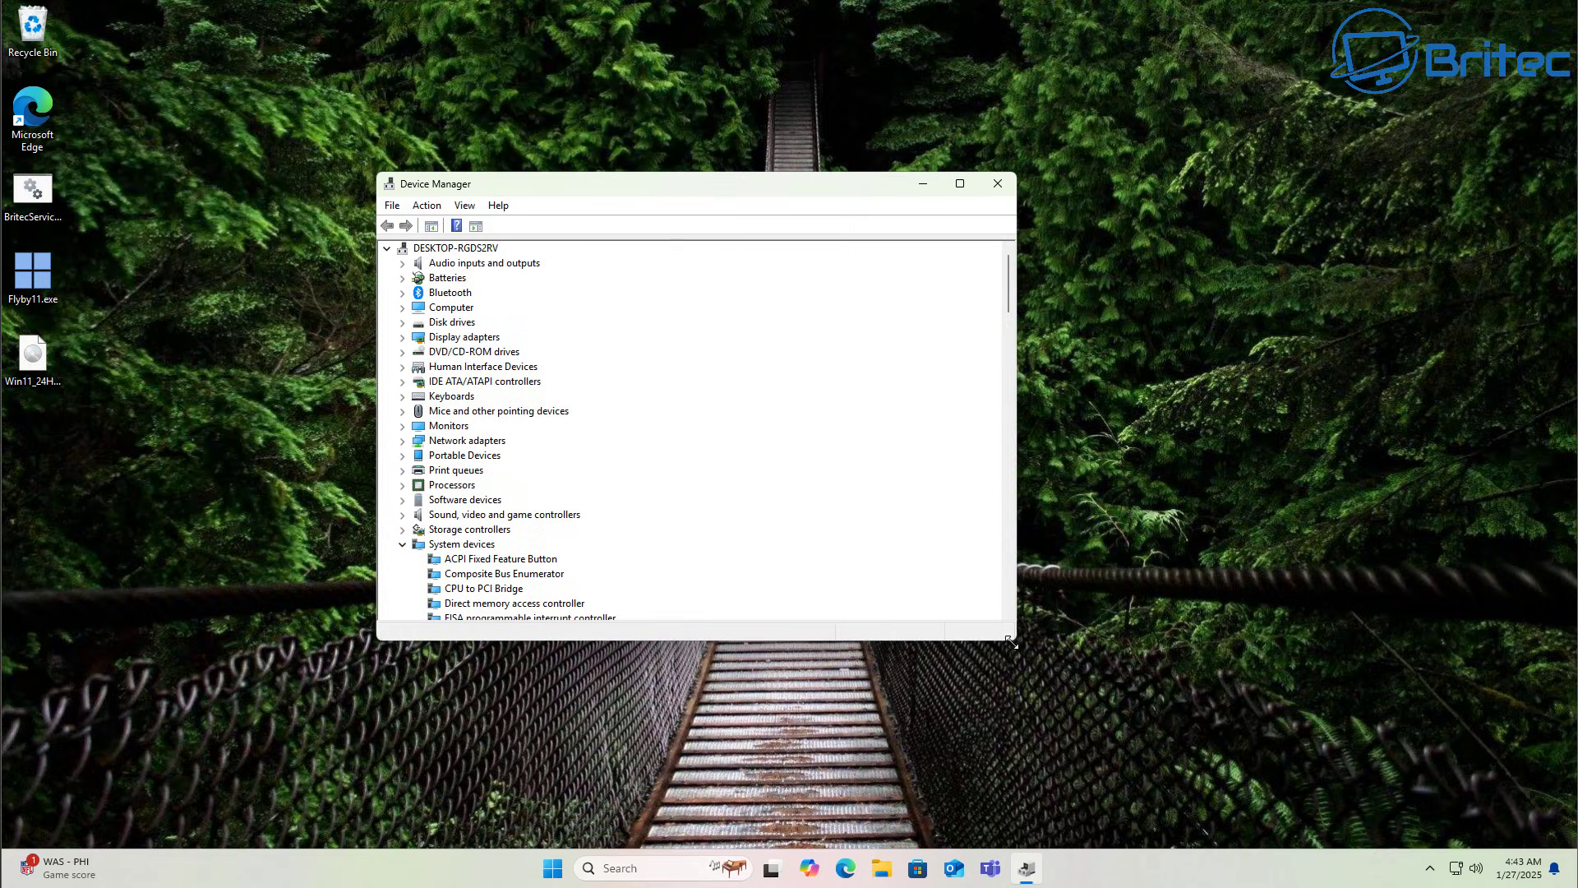
left_click_drag(1012, 647, 1191, 729)
left_click_drag(595, 188, 592, 176)
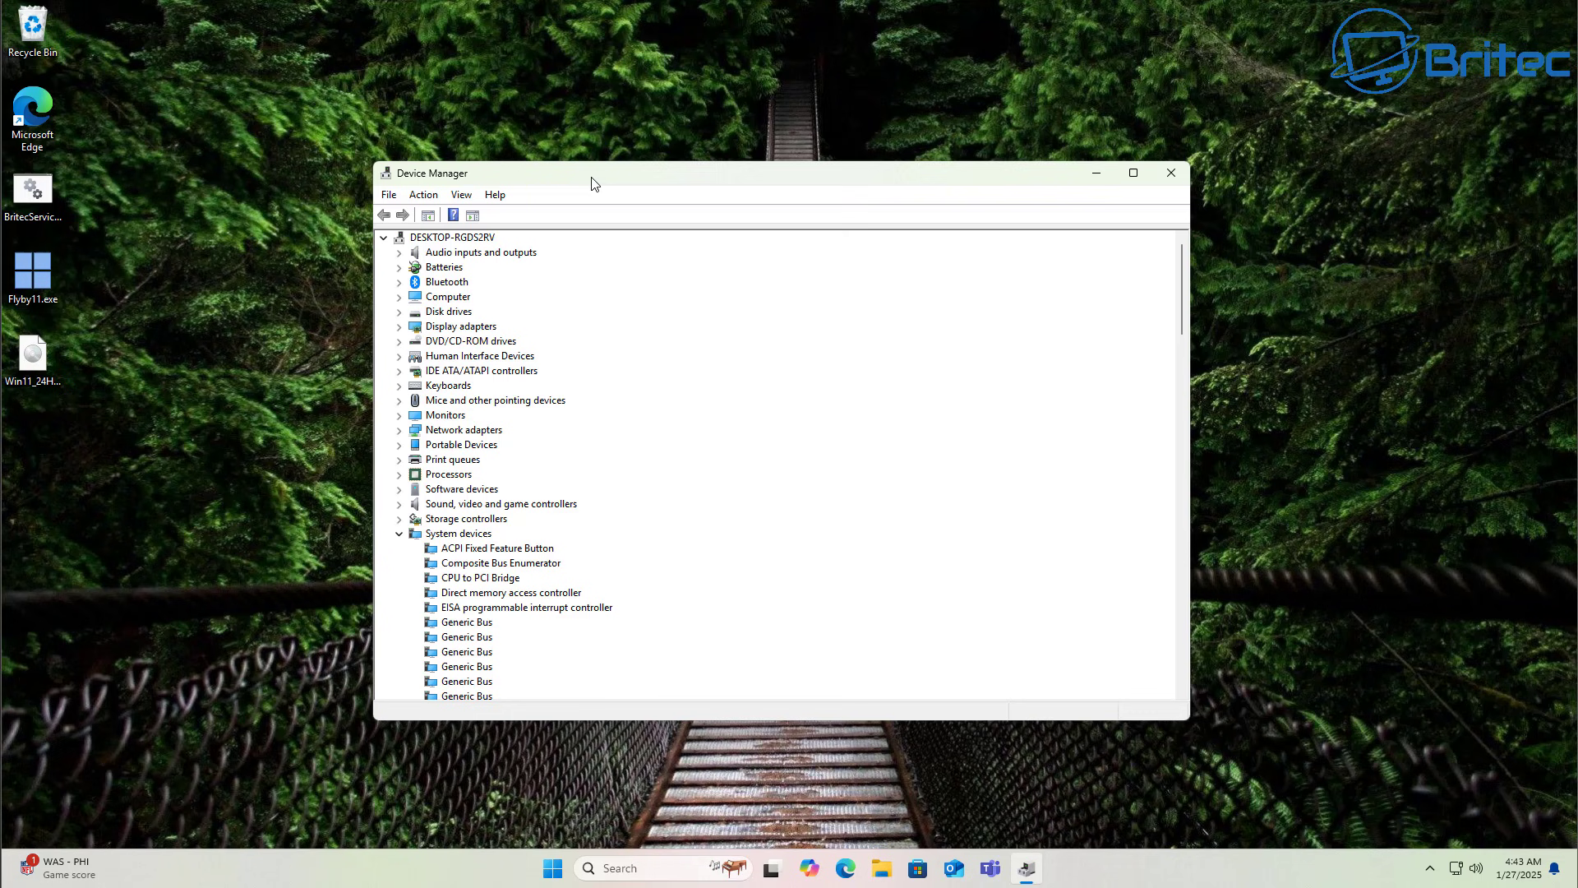
Disable USB Root Hub (USB 3.0) under Universal Serial Bus controllers.
left_click(399, 533)
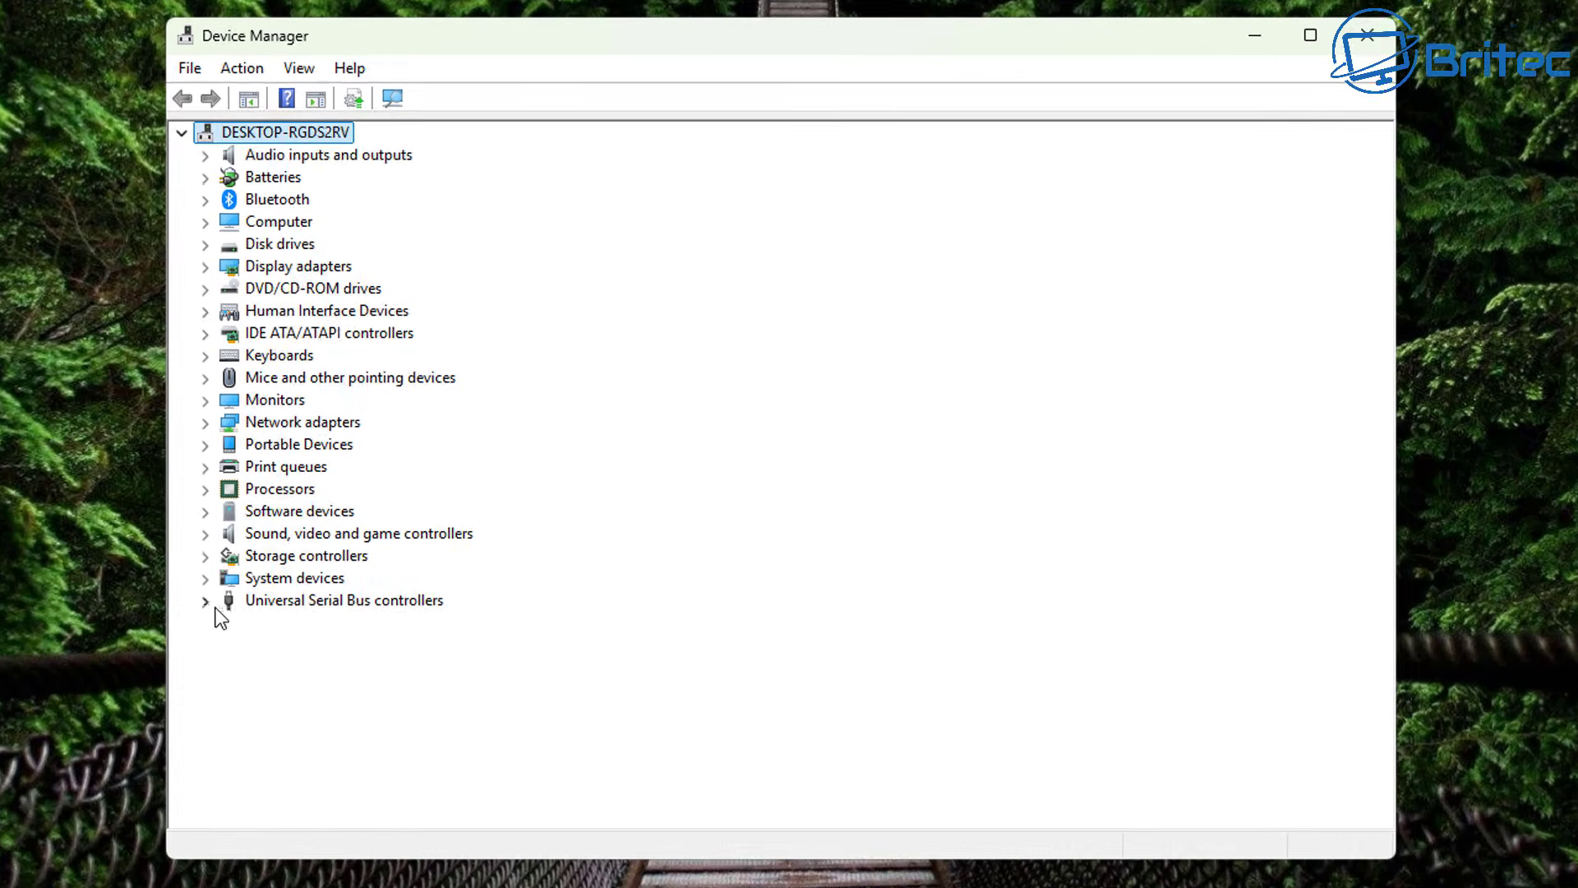
left_click(206, 603)
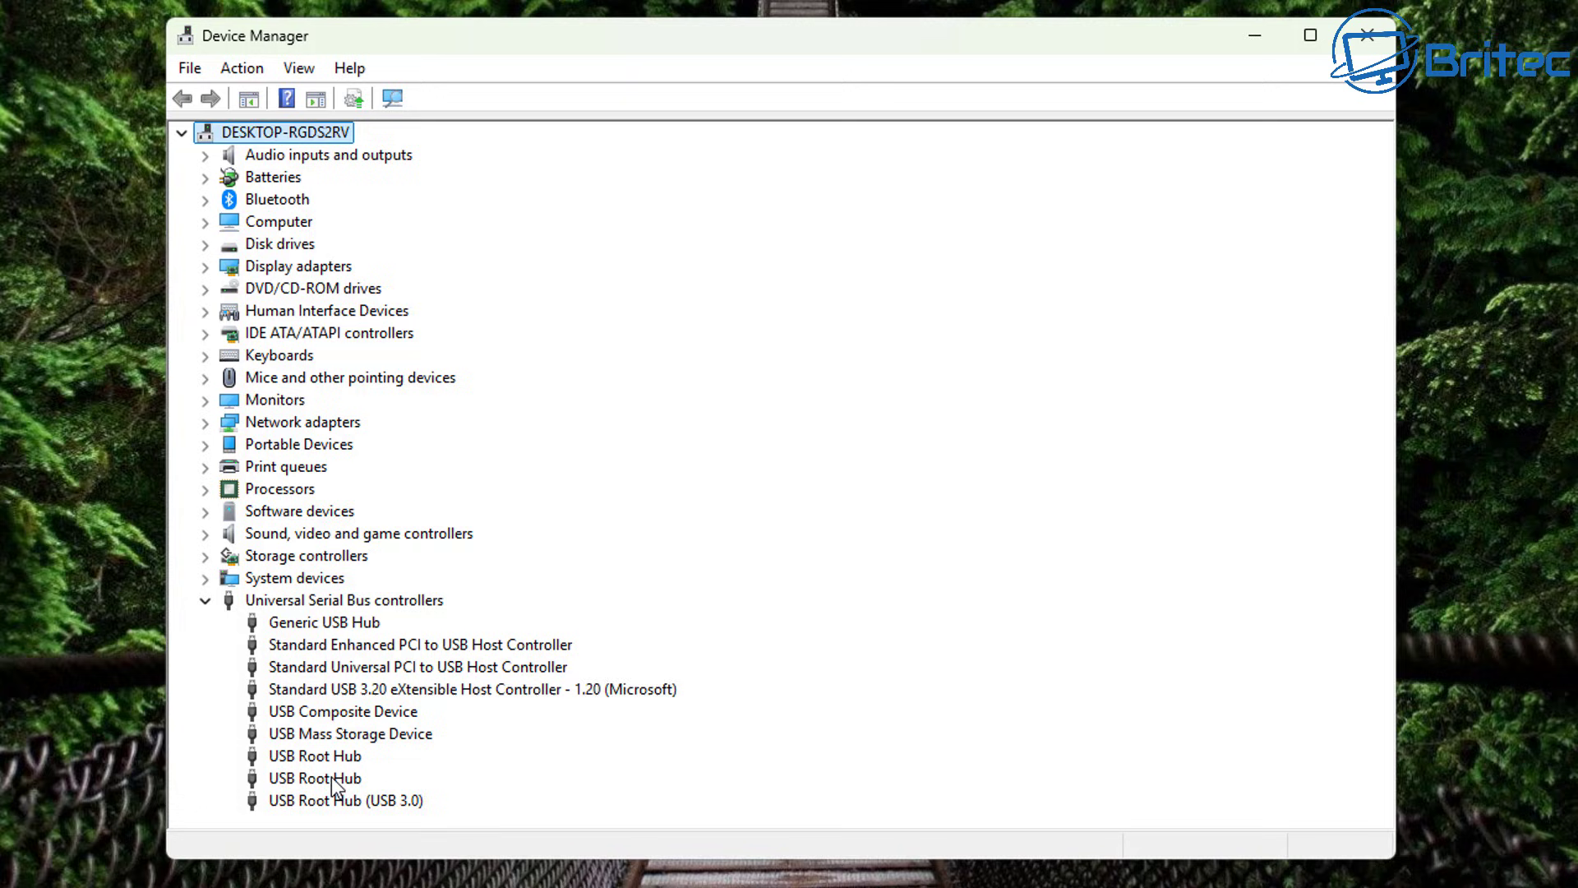
left_click(340, 801)
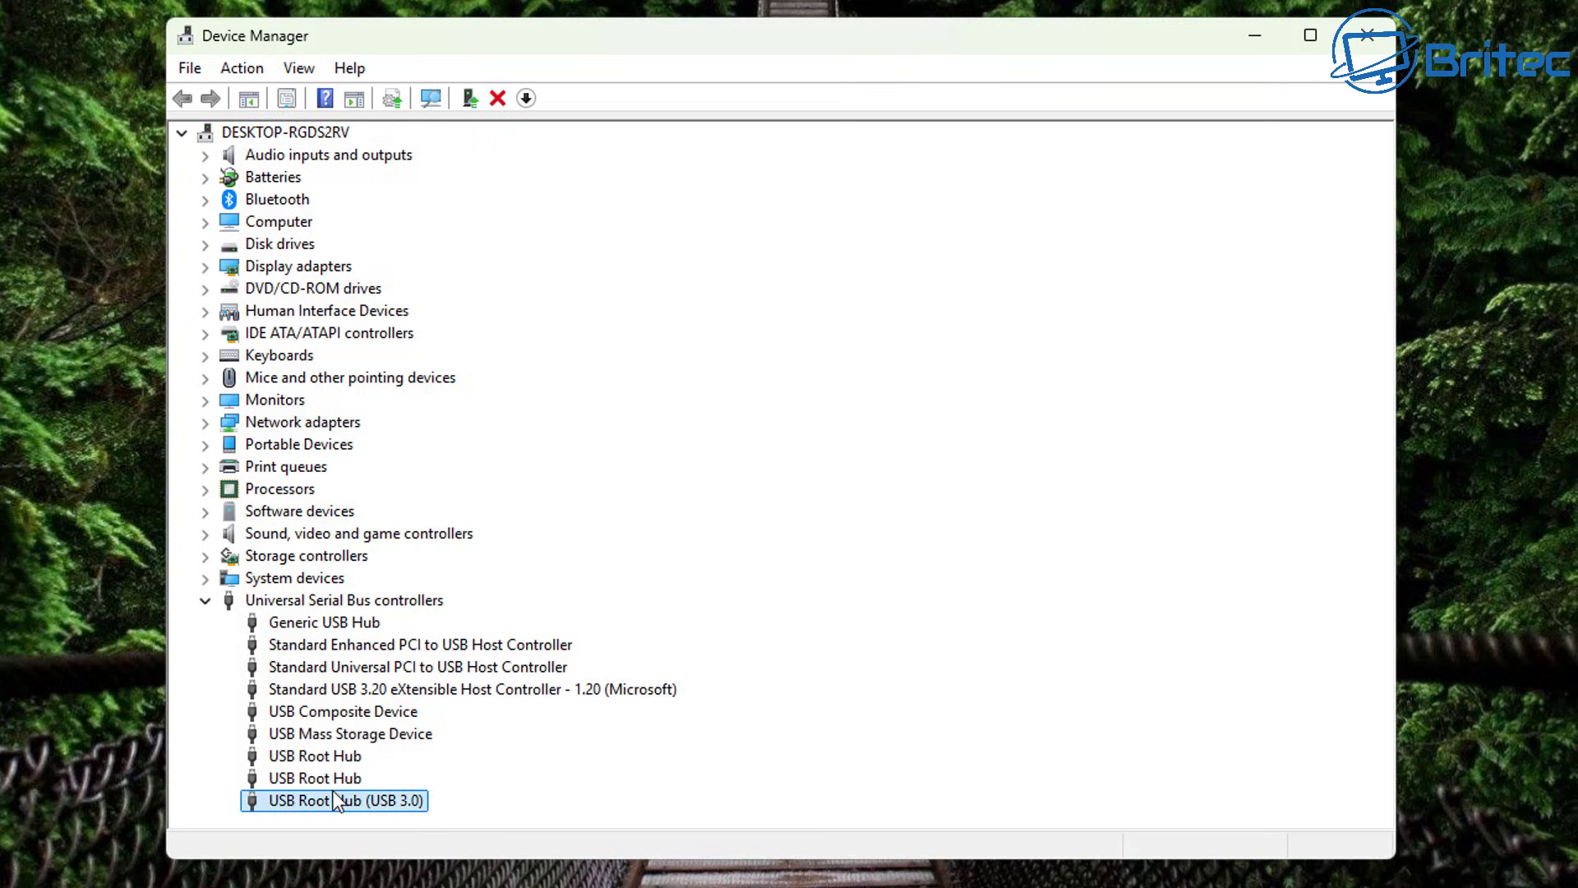
right_click(333, 800)
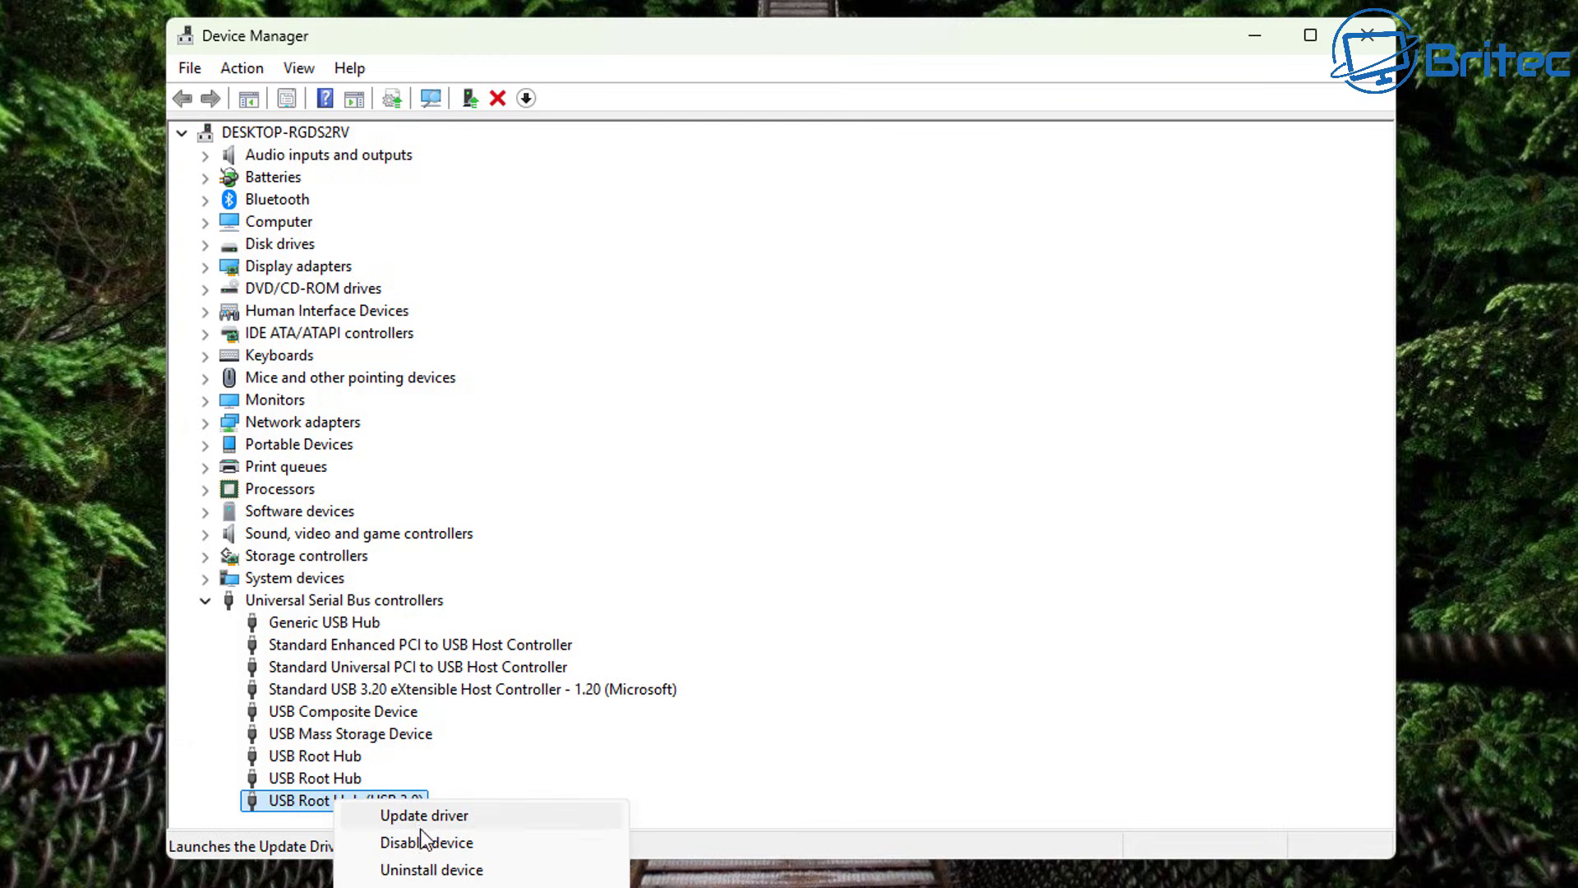
left_click(421, 847)
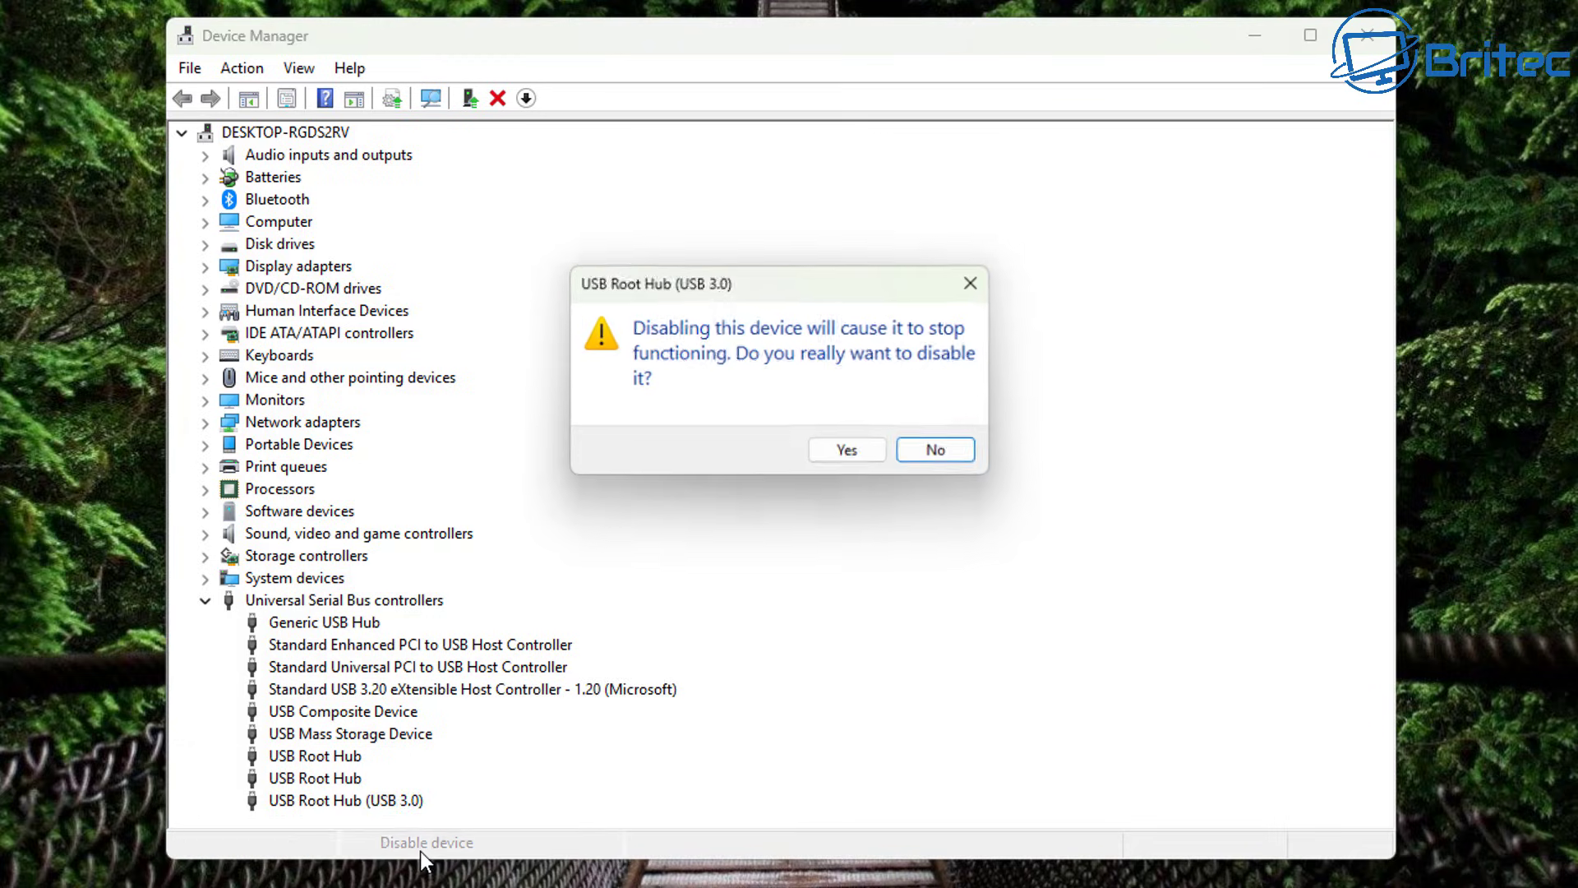
left_click(851, 454)
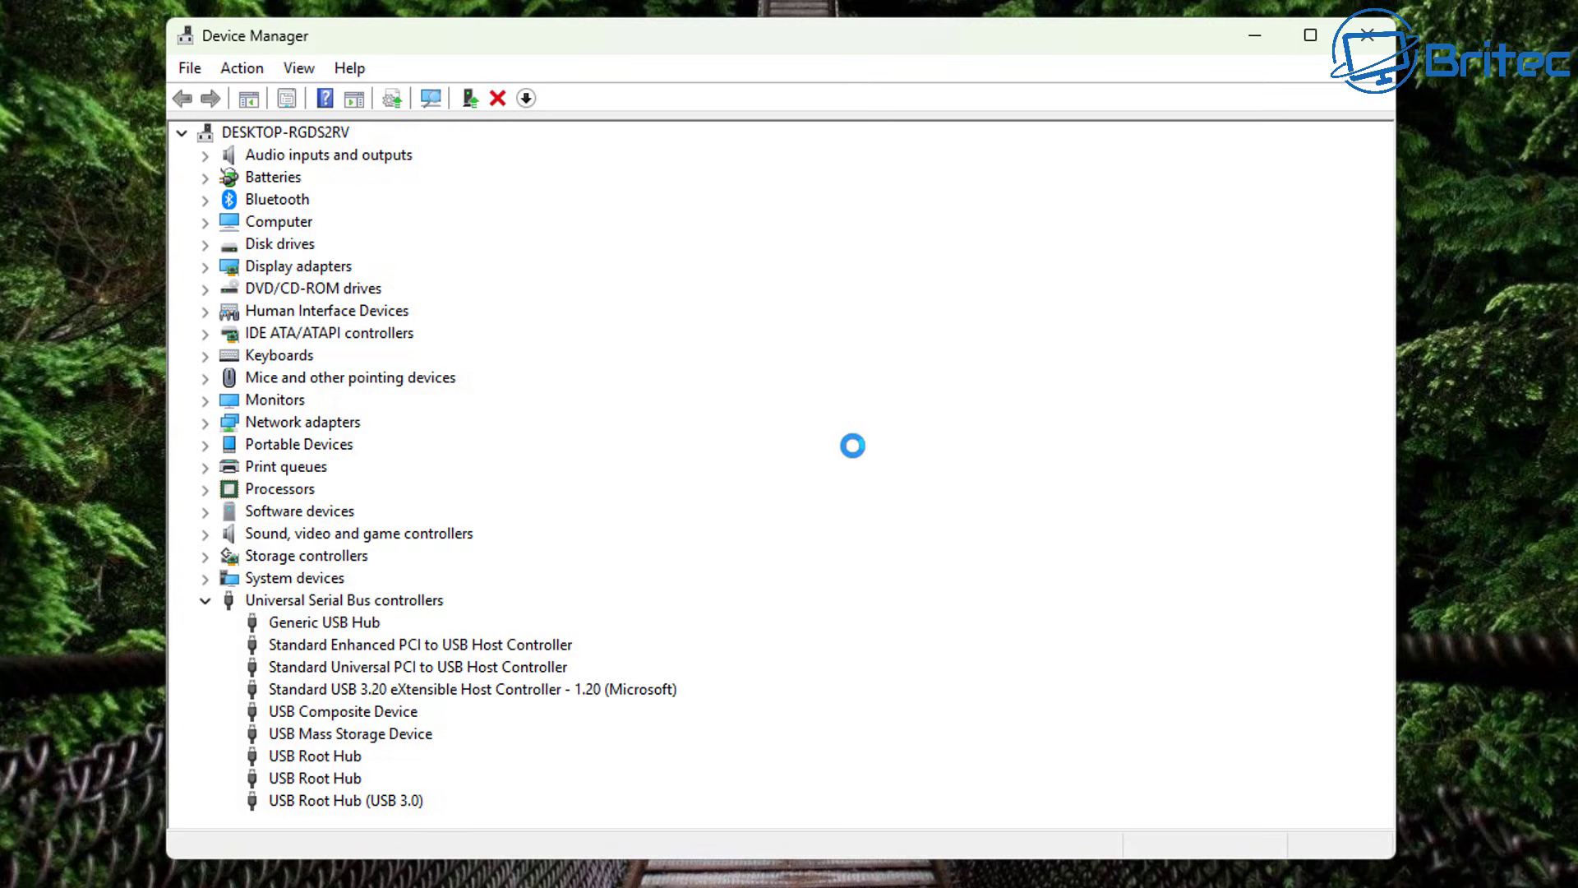
left_click(340, 794)
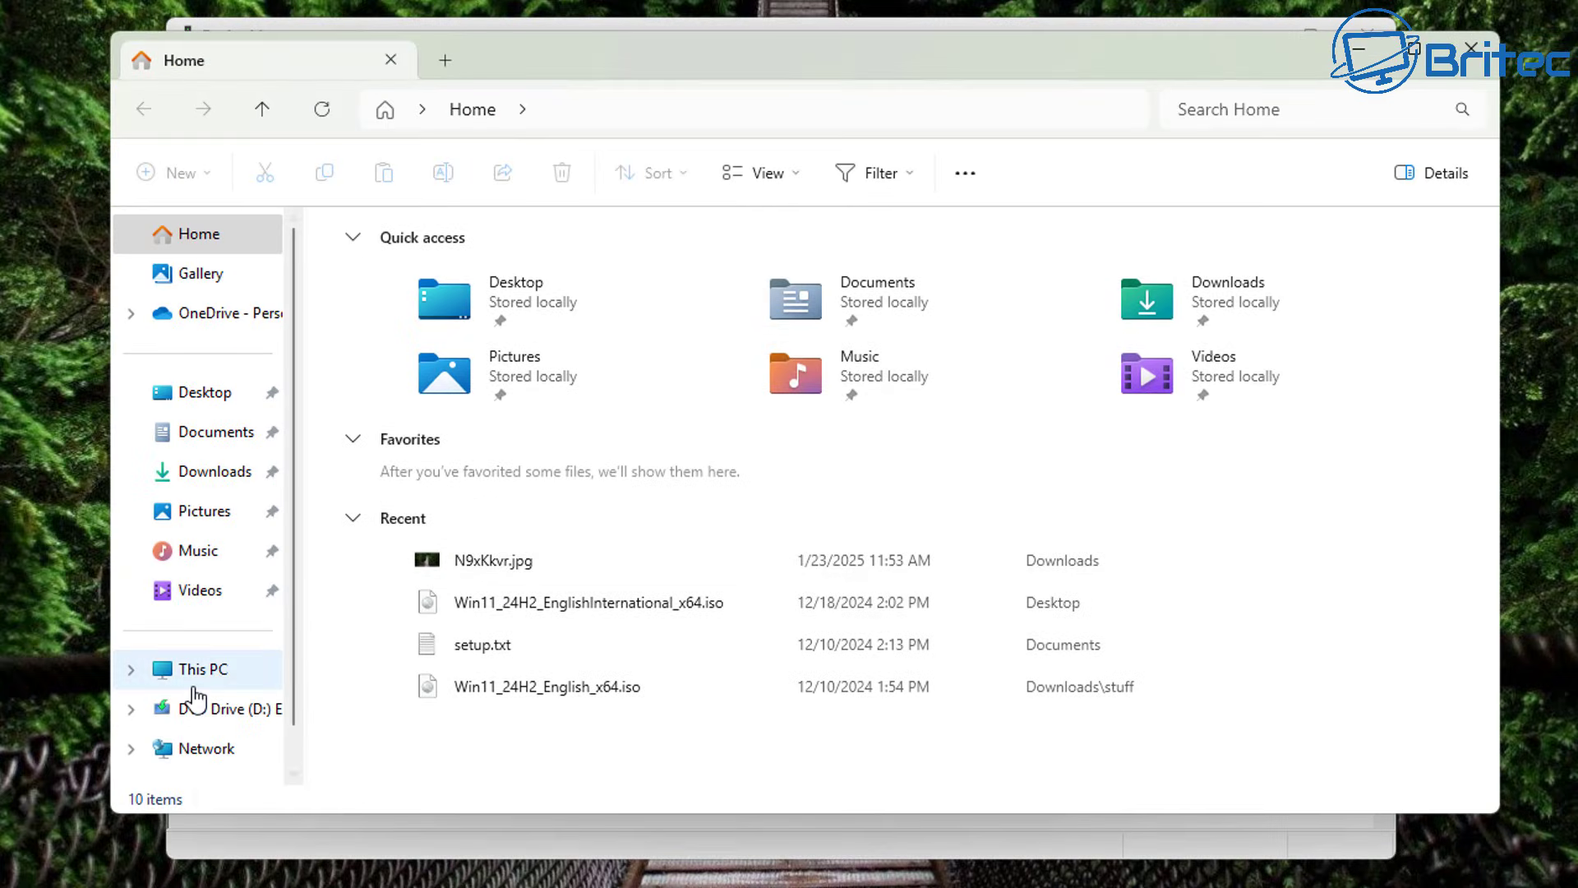
Show the drives on This PC in File Explorer.
left_click(194, 670)
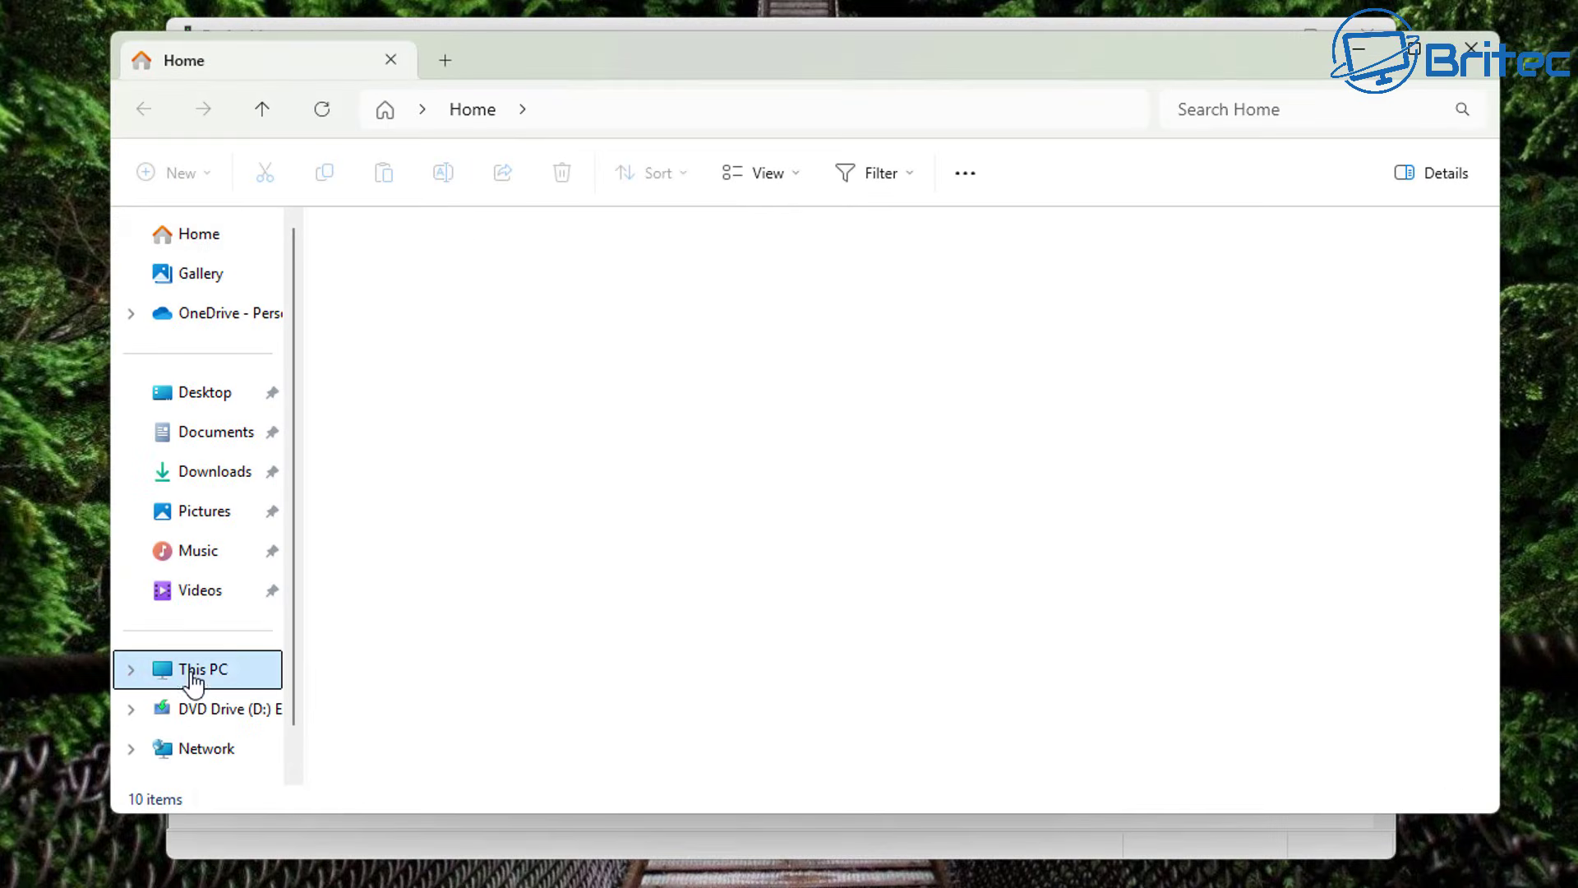
left_click_drag(737, 96, 681, 2)
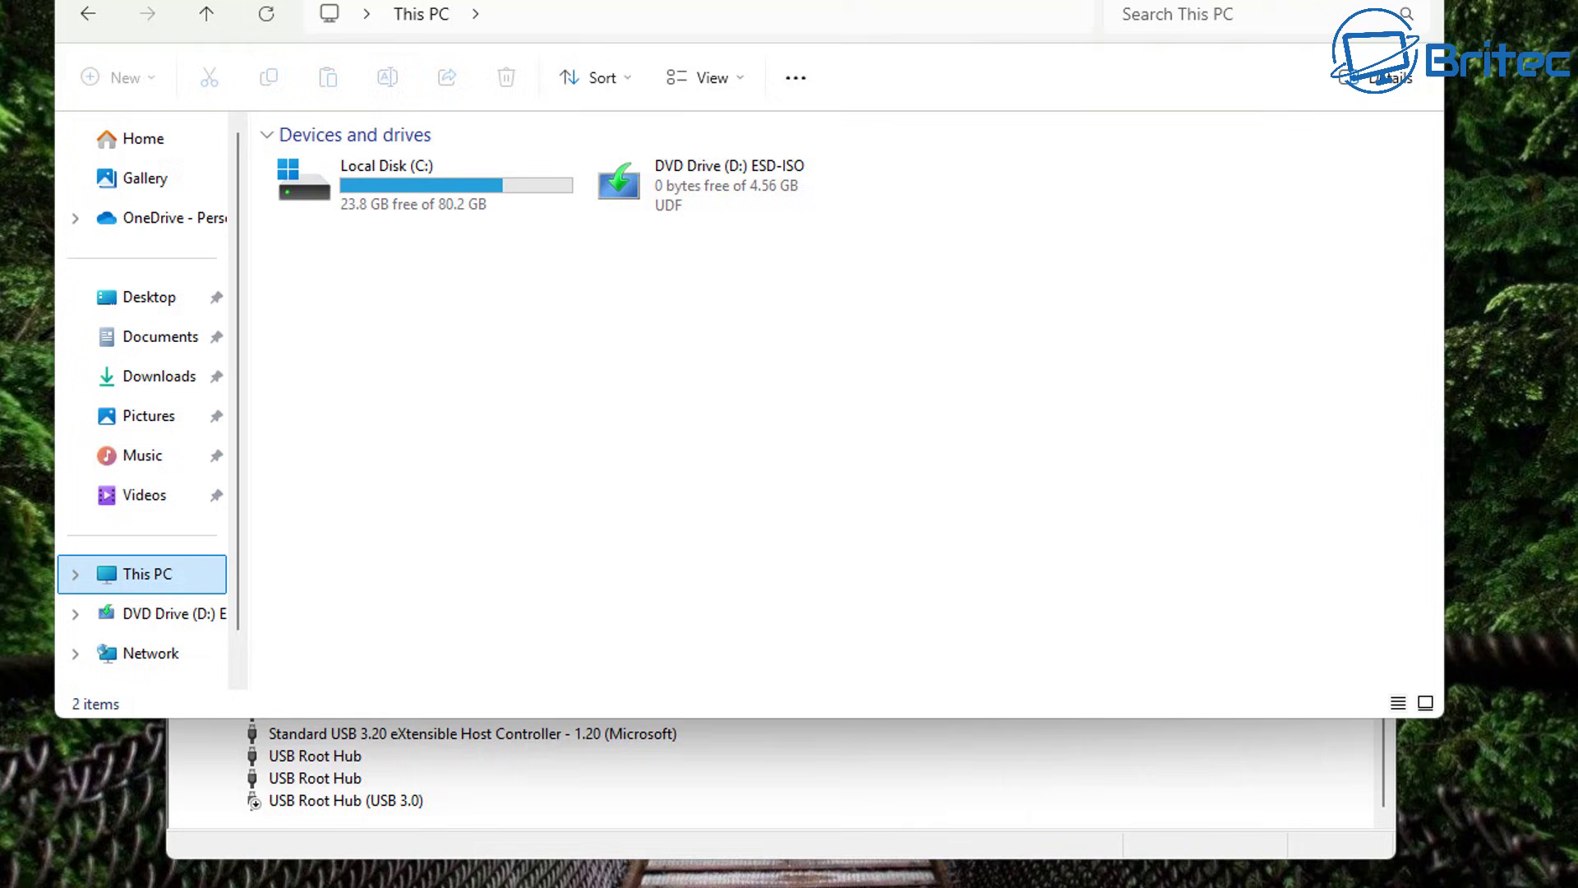
left_click(883, 205)
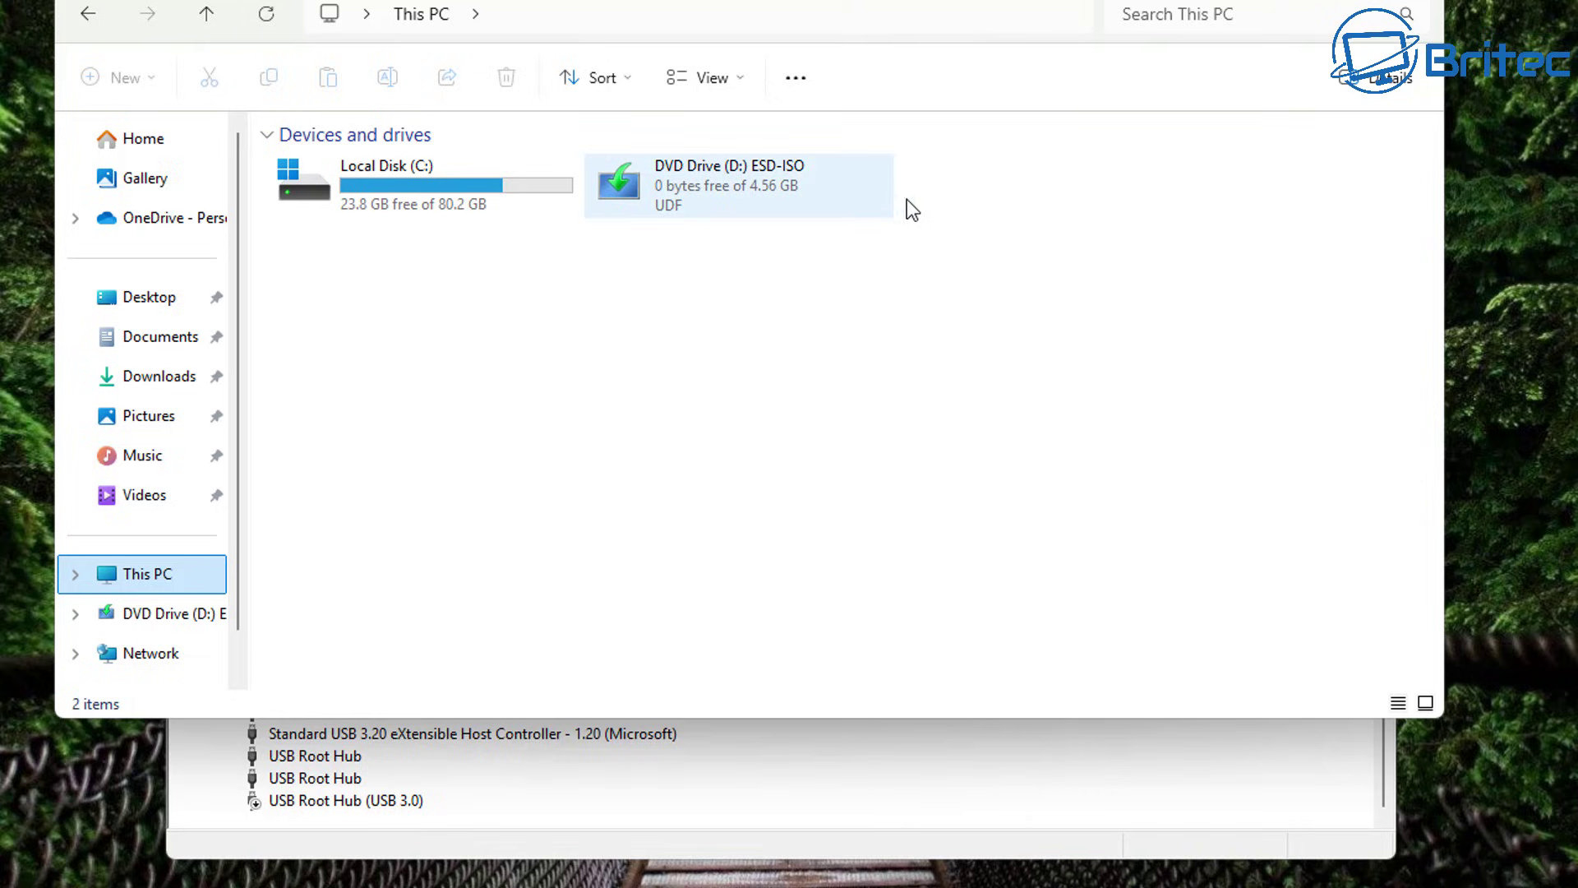
Re-enable USB Root Hub (USB 3.0) and minimize Device Manager.
left_click(339, 807)
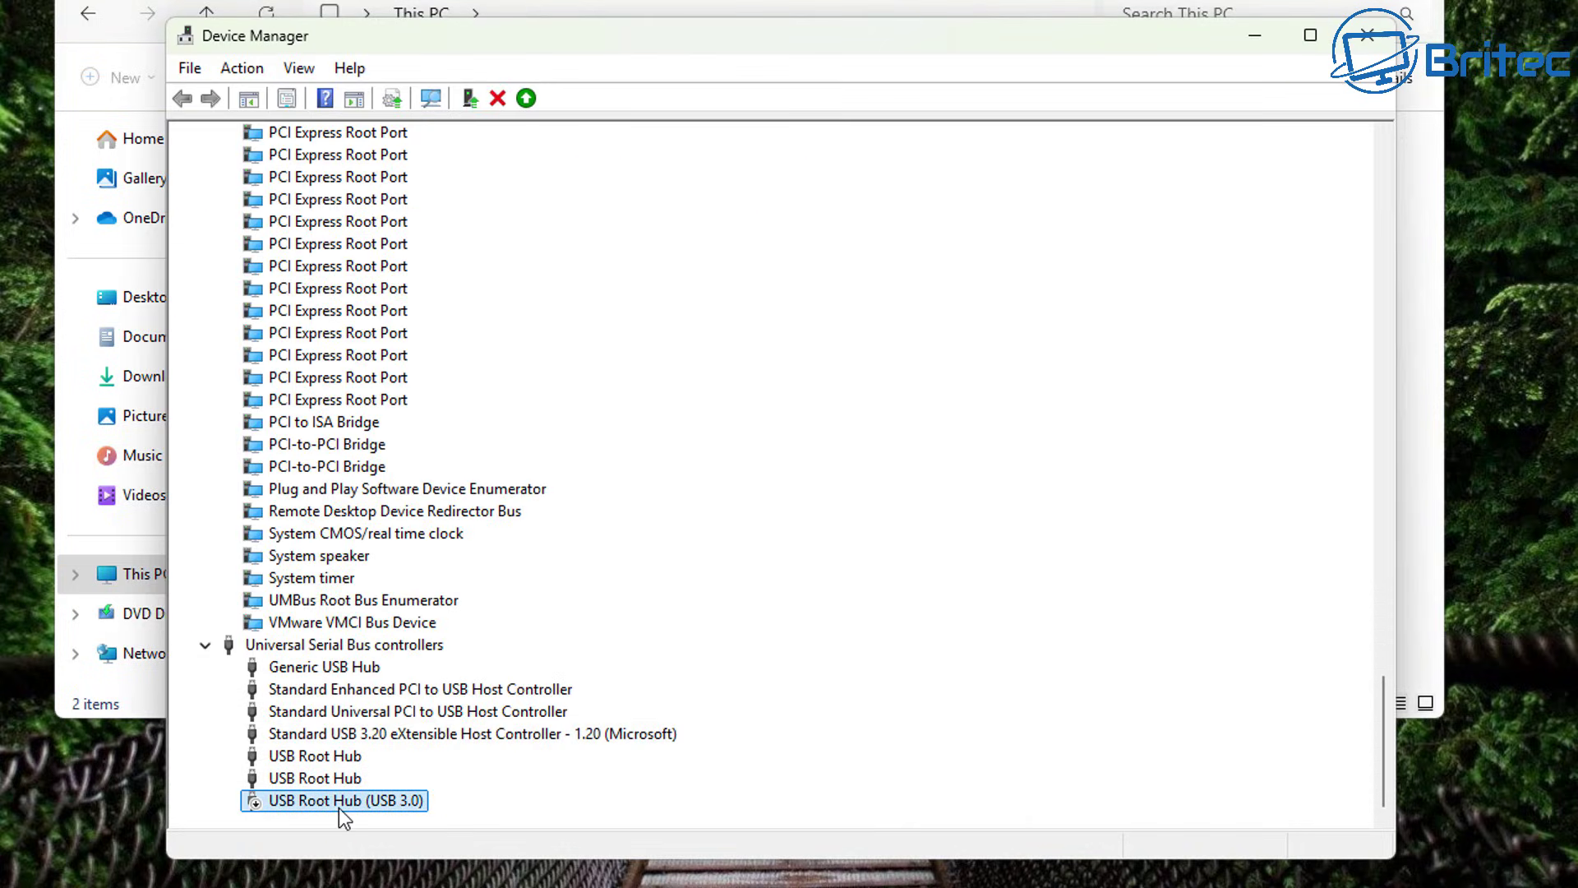
right_click(339, 807)
left_click(434, 851)
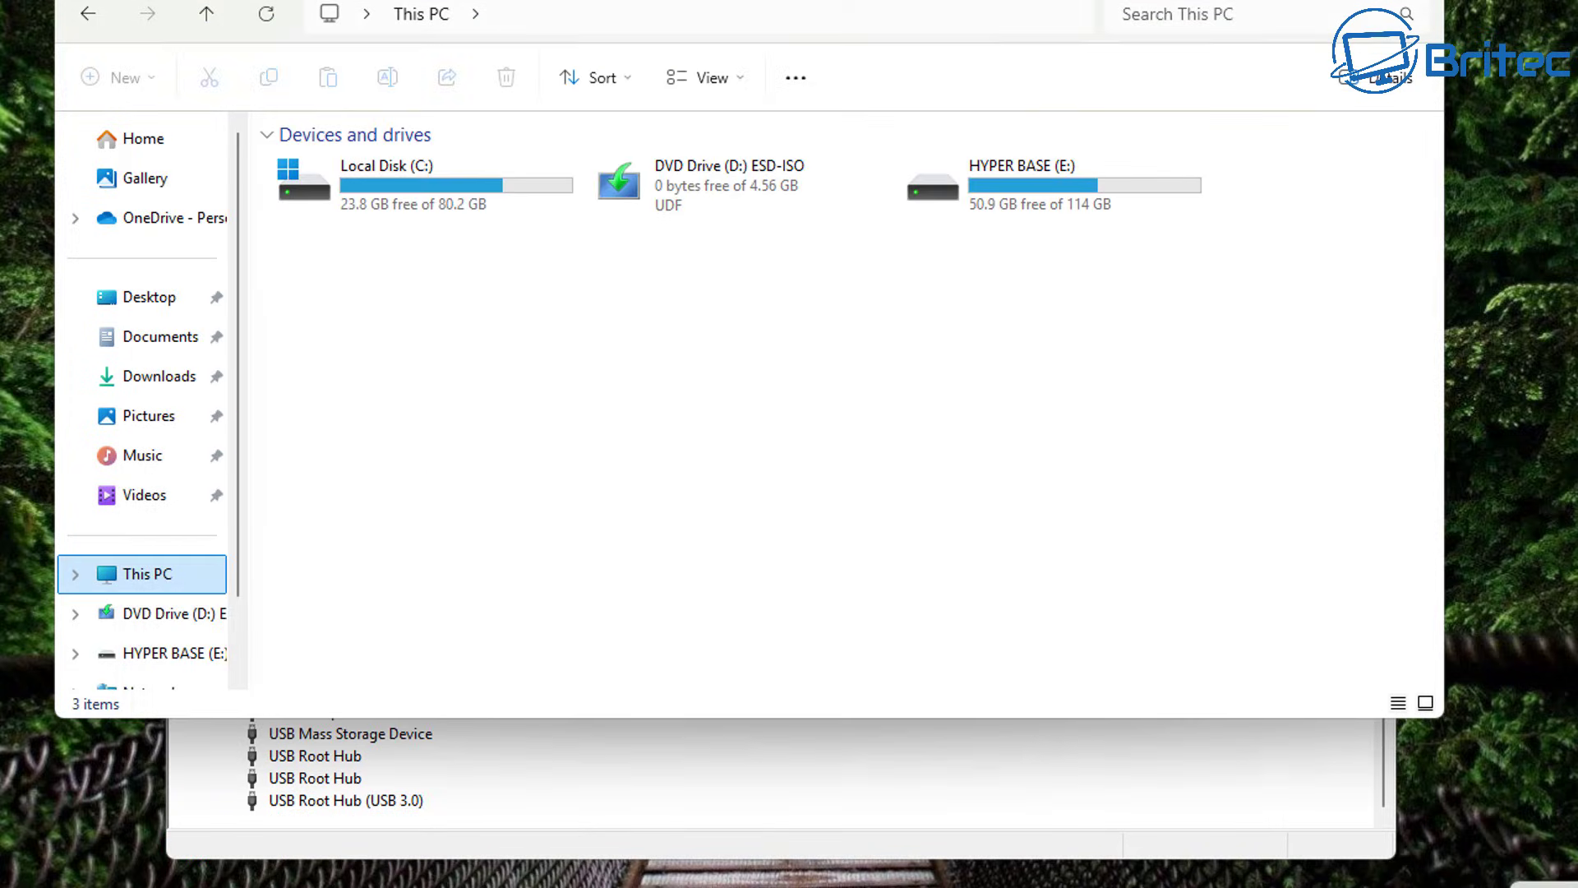
left_click(1014, 826)
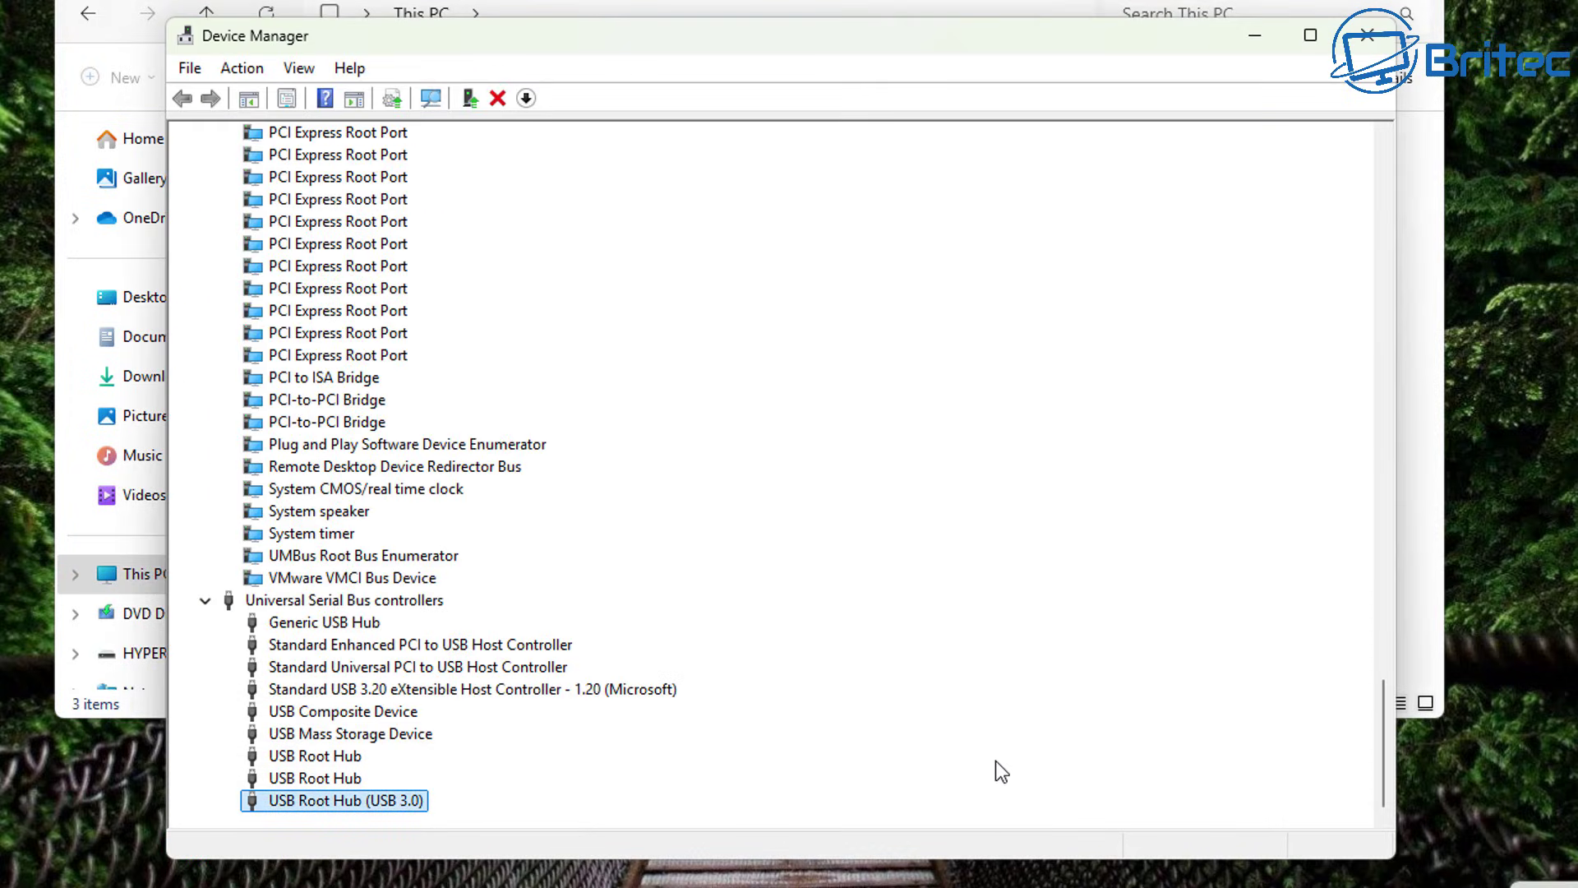
left_click(1255, 37)
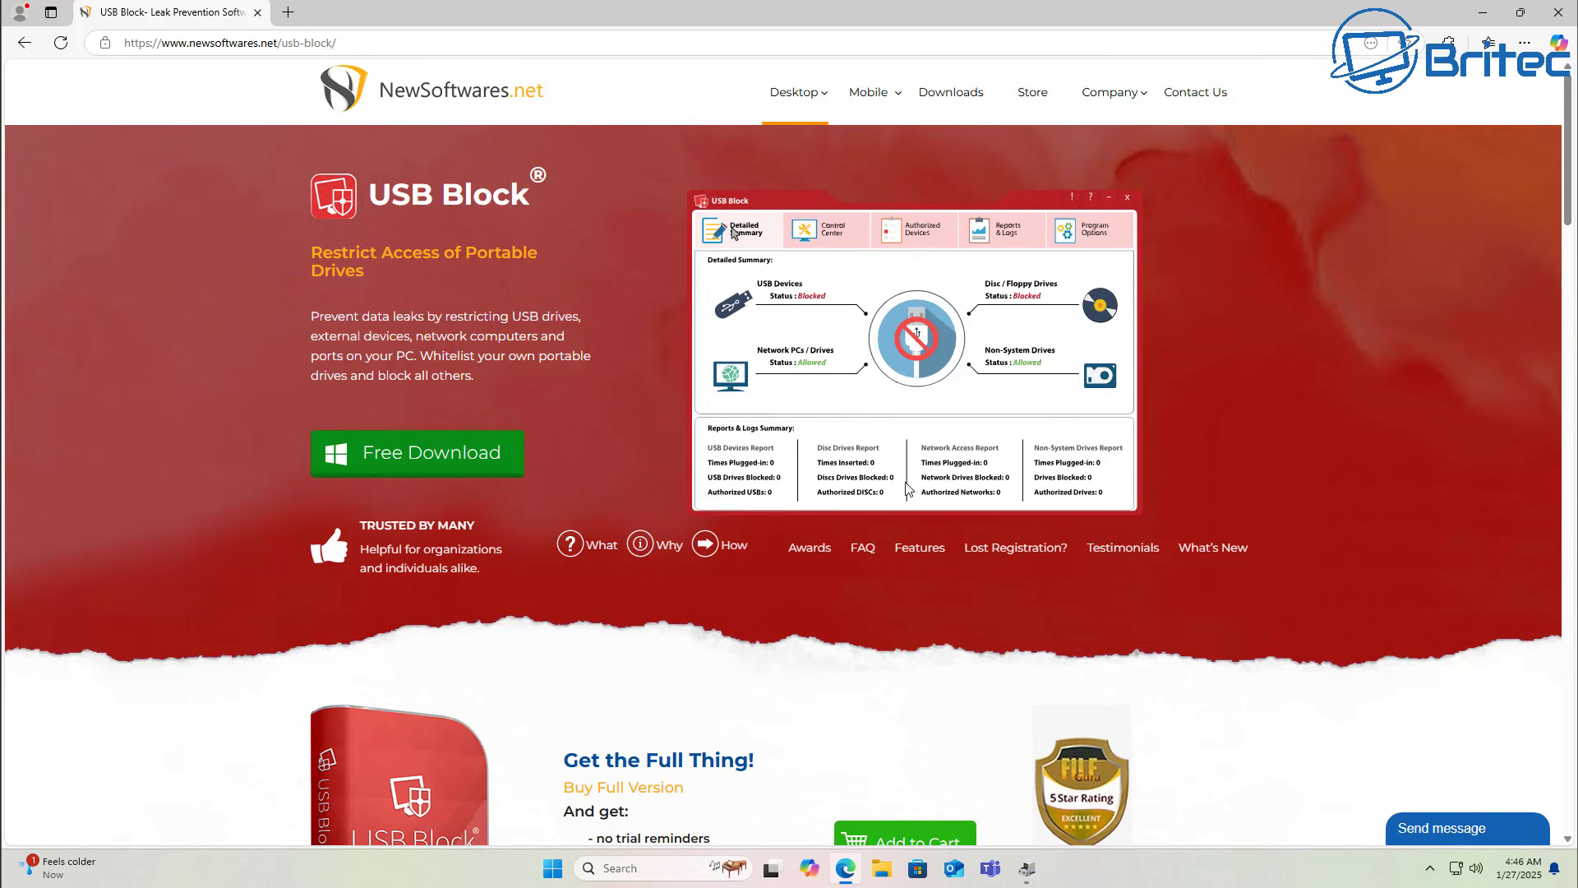
Download usb-block-en.exe from the USB Block page and run it.
left_click(449, 462)
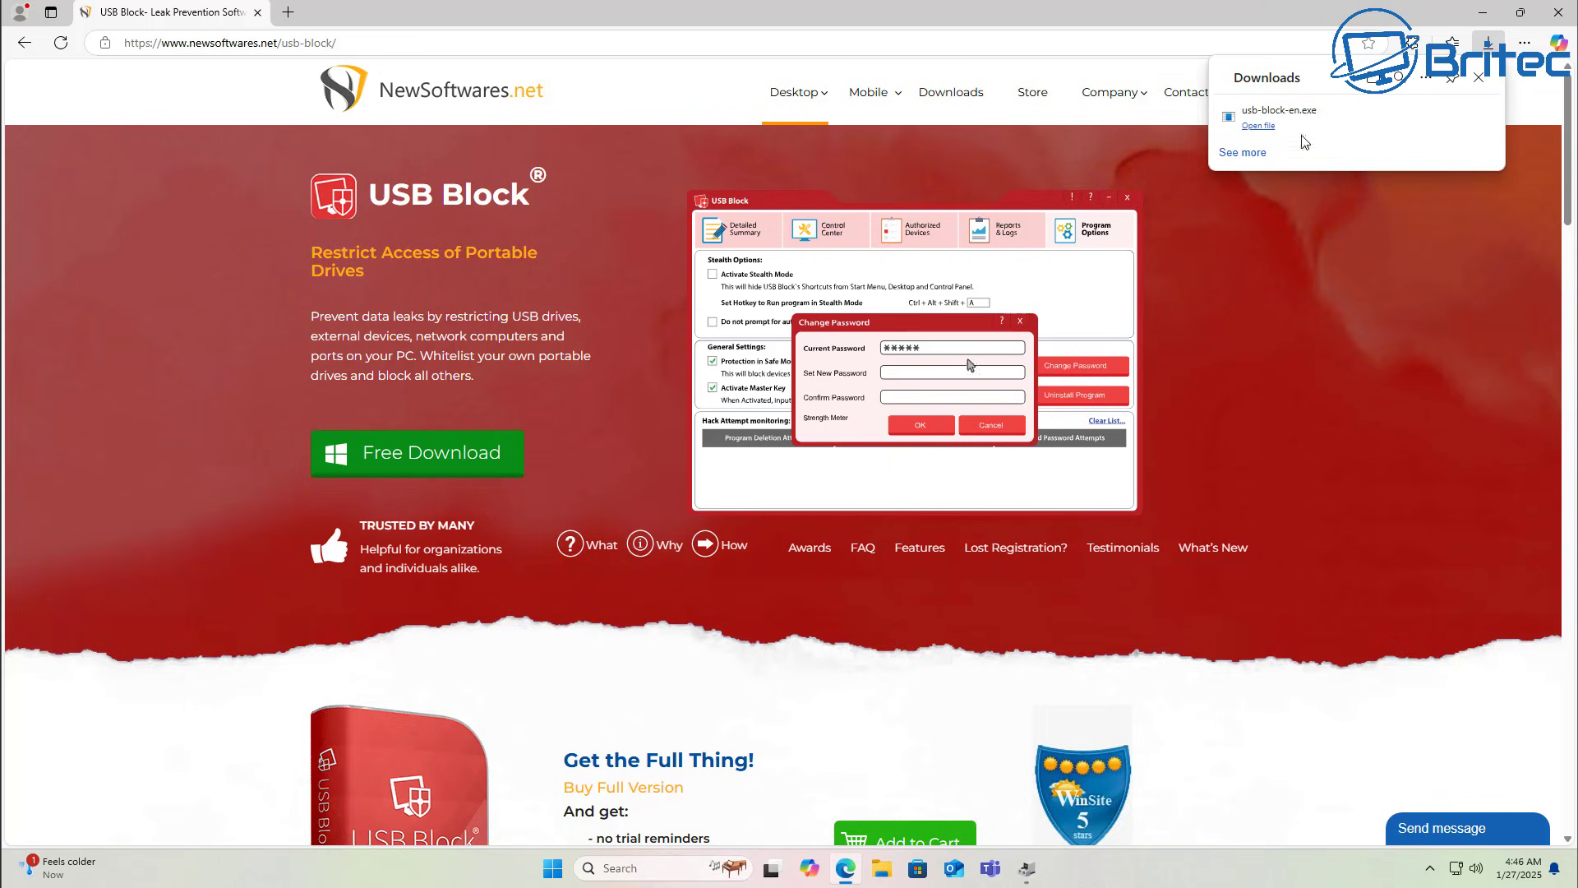
left_click(1293, 125)
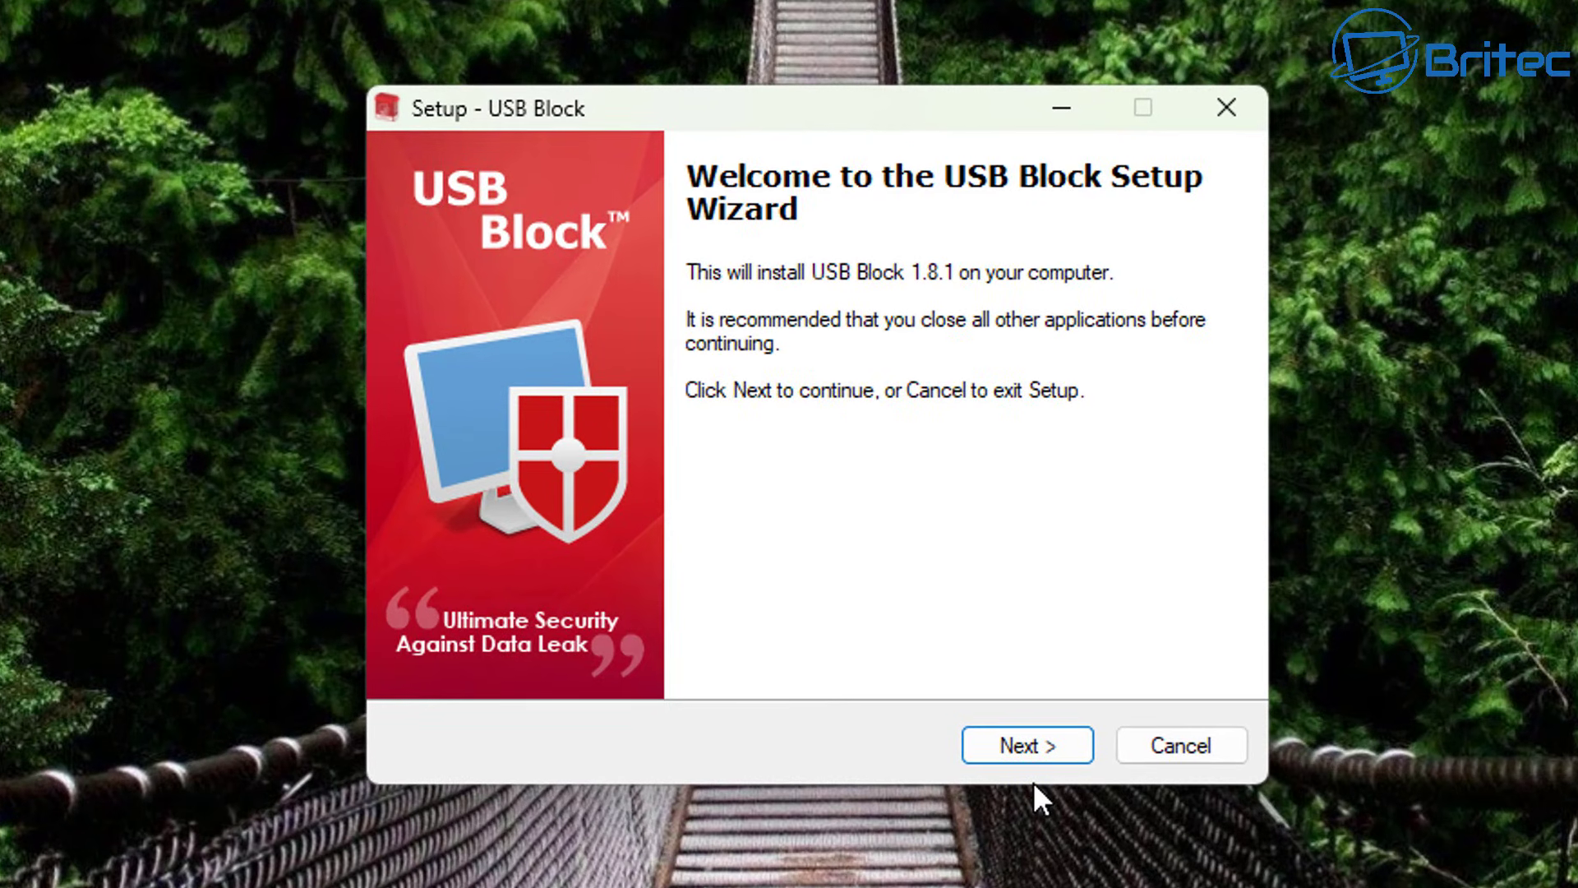
Accept the default setup pages, keeping the Start Menu folder, and install USB Block 1.8.1.
left_click(1038, 743)
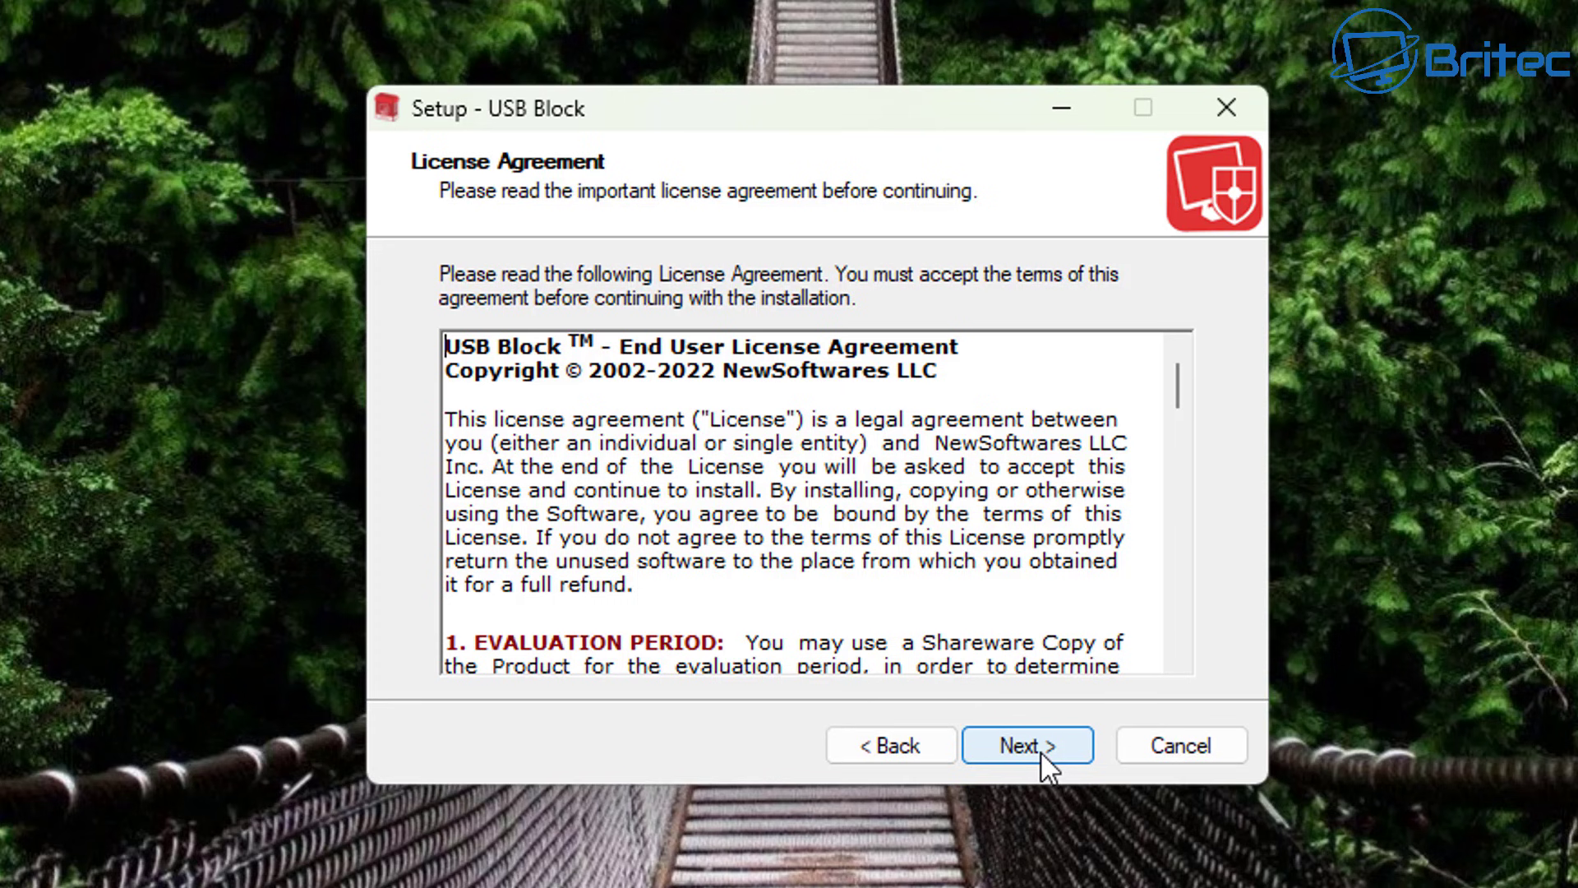
left_click(1040, 746)
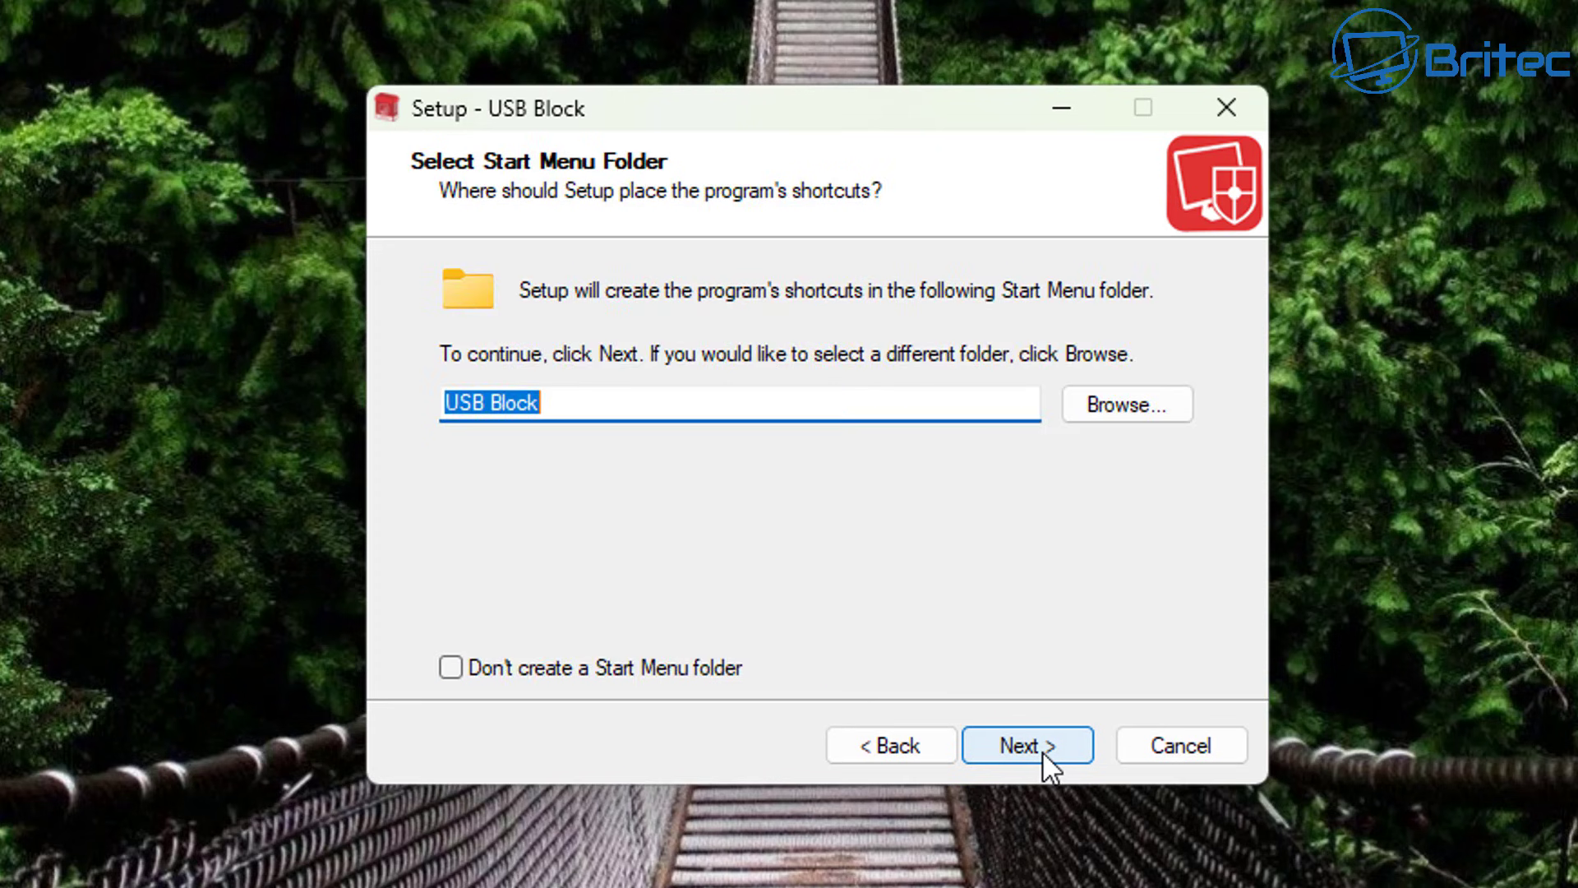
left_click(1042, 751)
left_click(1042, 751)
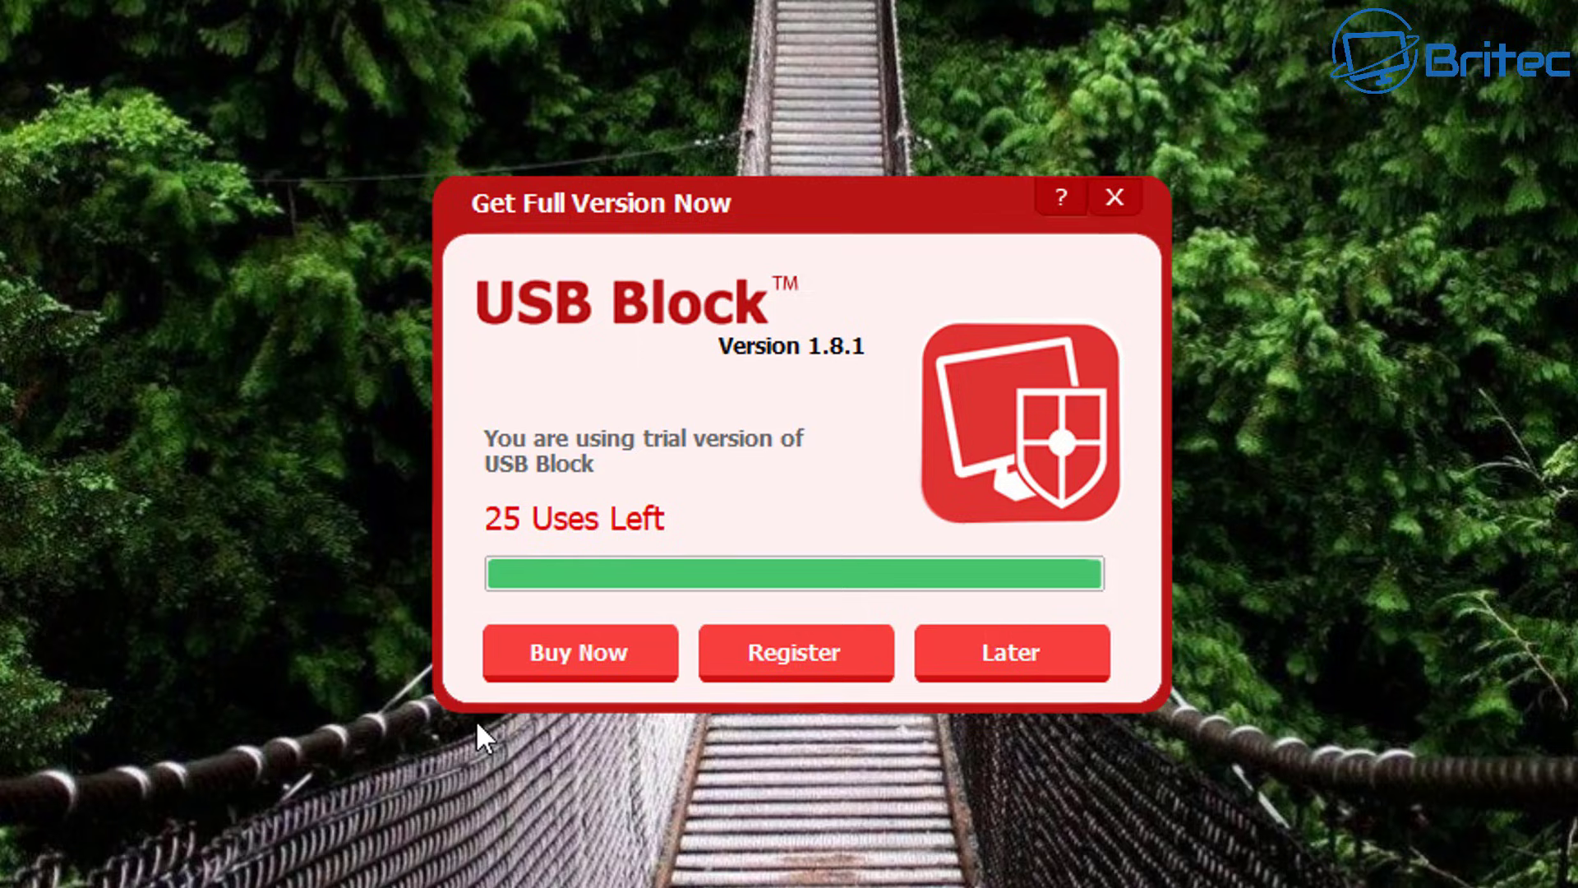
Keep using the trial, then enter and confirm a new program password.
left_click(945, 668)
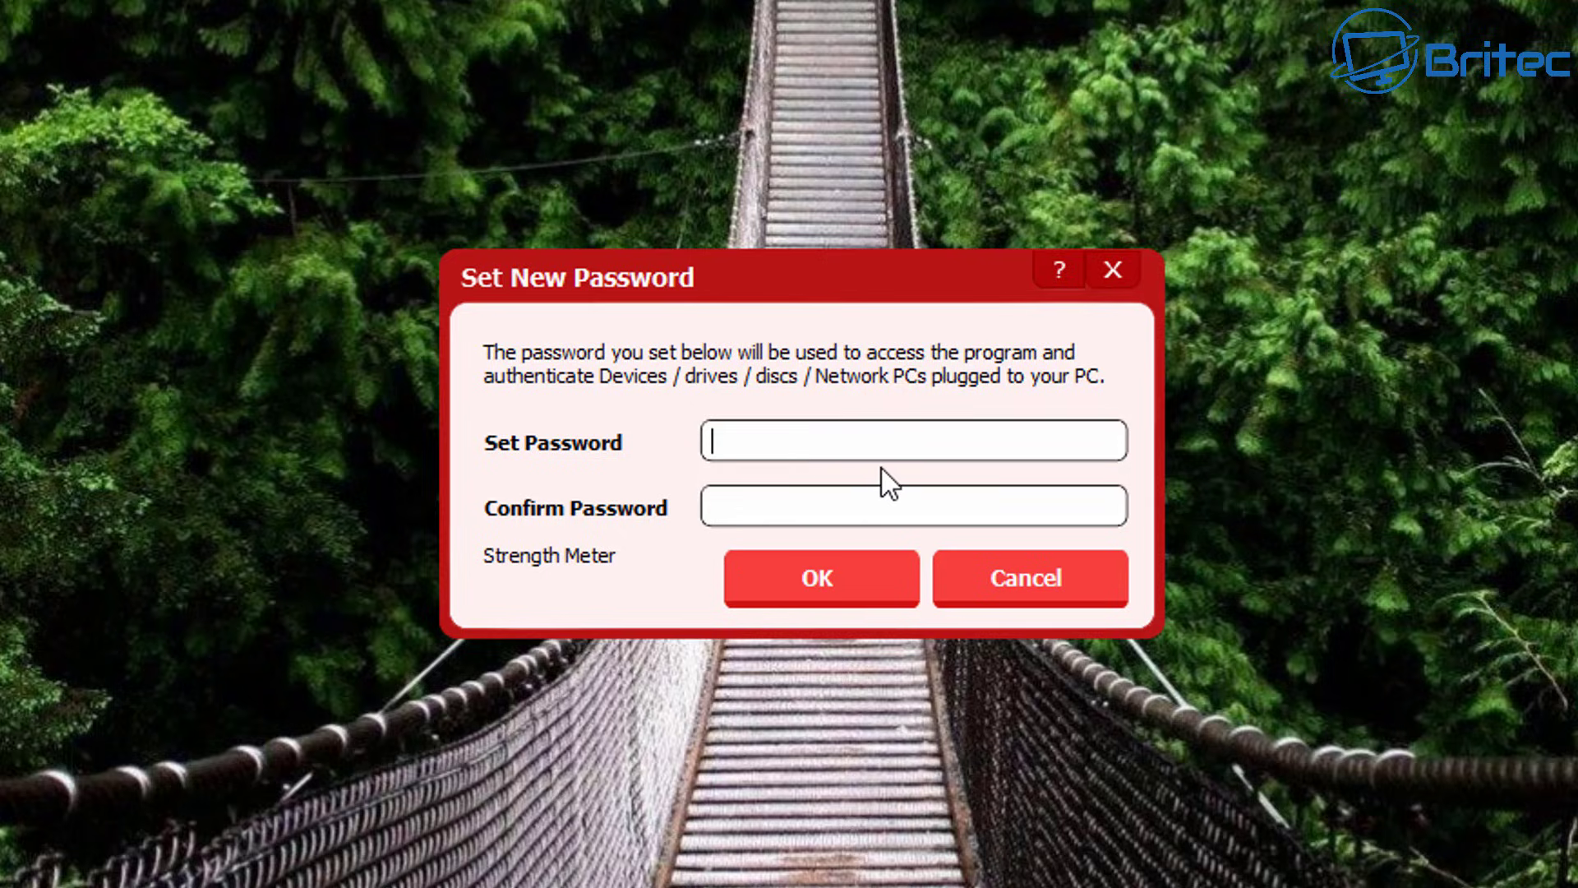
type("••••")
left_click(777, 503)
type("••")
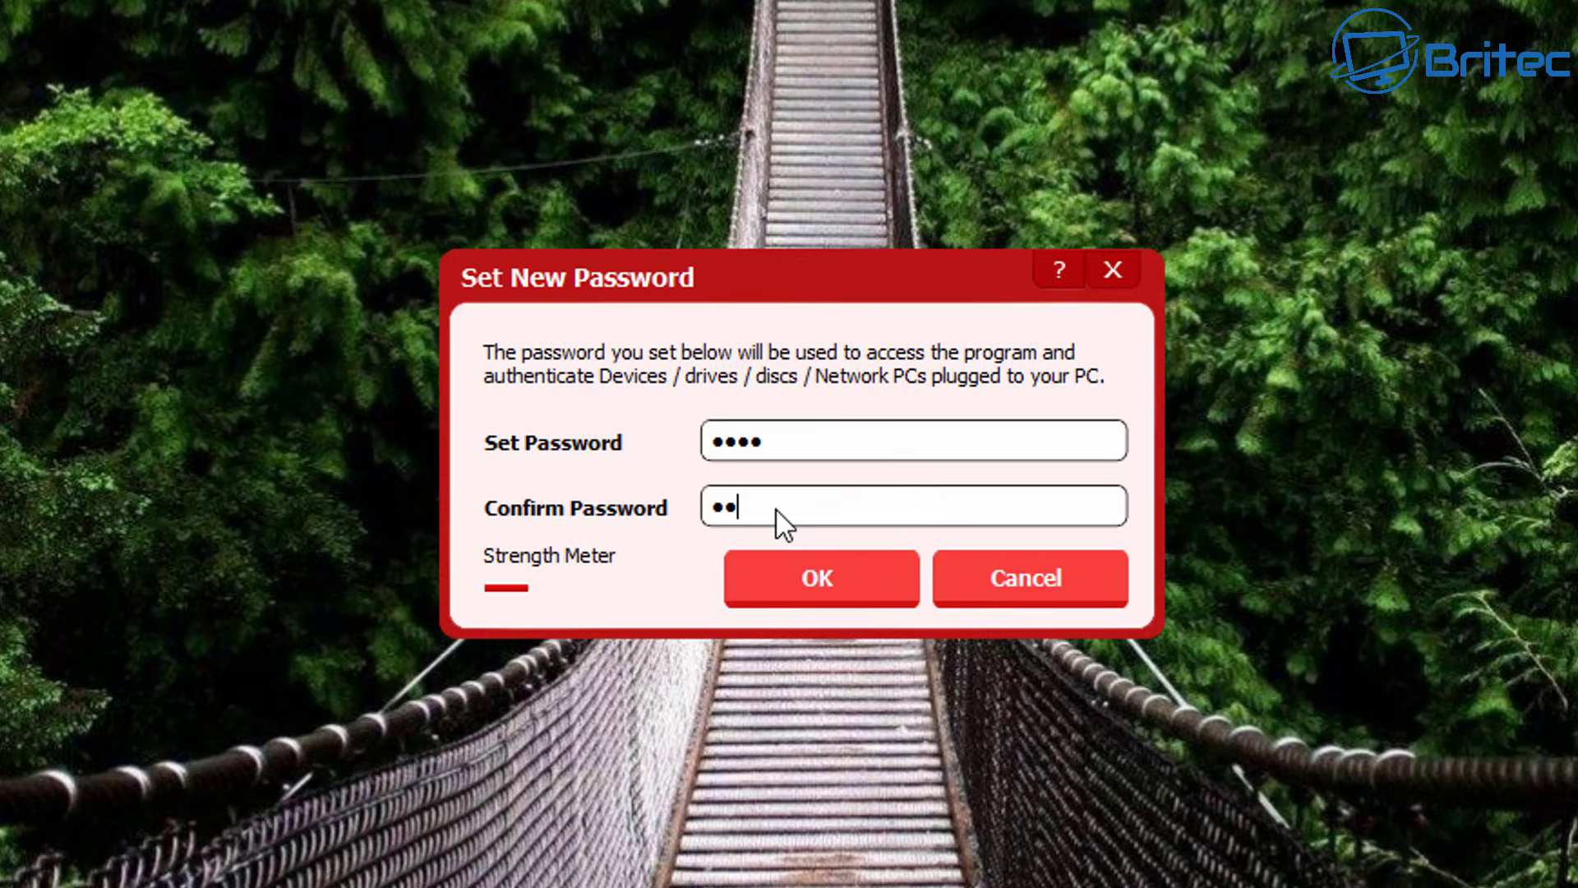
type("••")
left_click(822, 578)
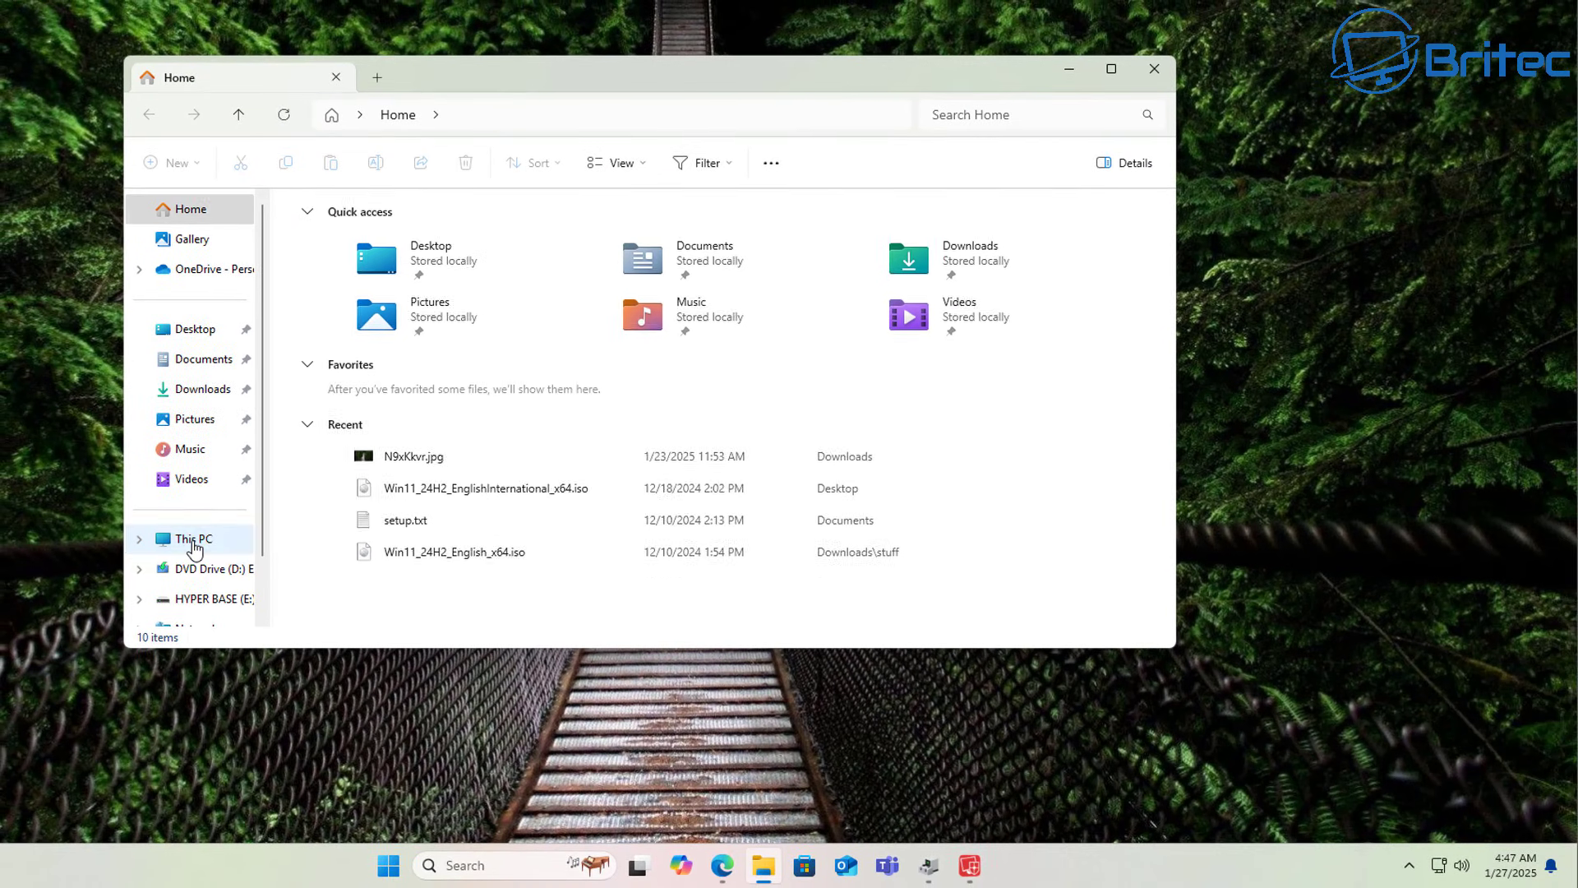
Try opening HYPER BASE (E:) from This PC, then dismiss the permission prompt and USB Block warnings.
left_click(194, 543)
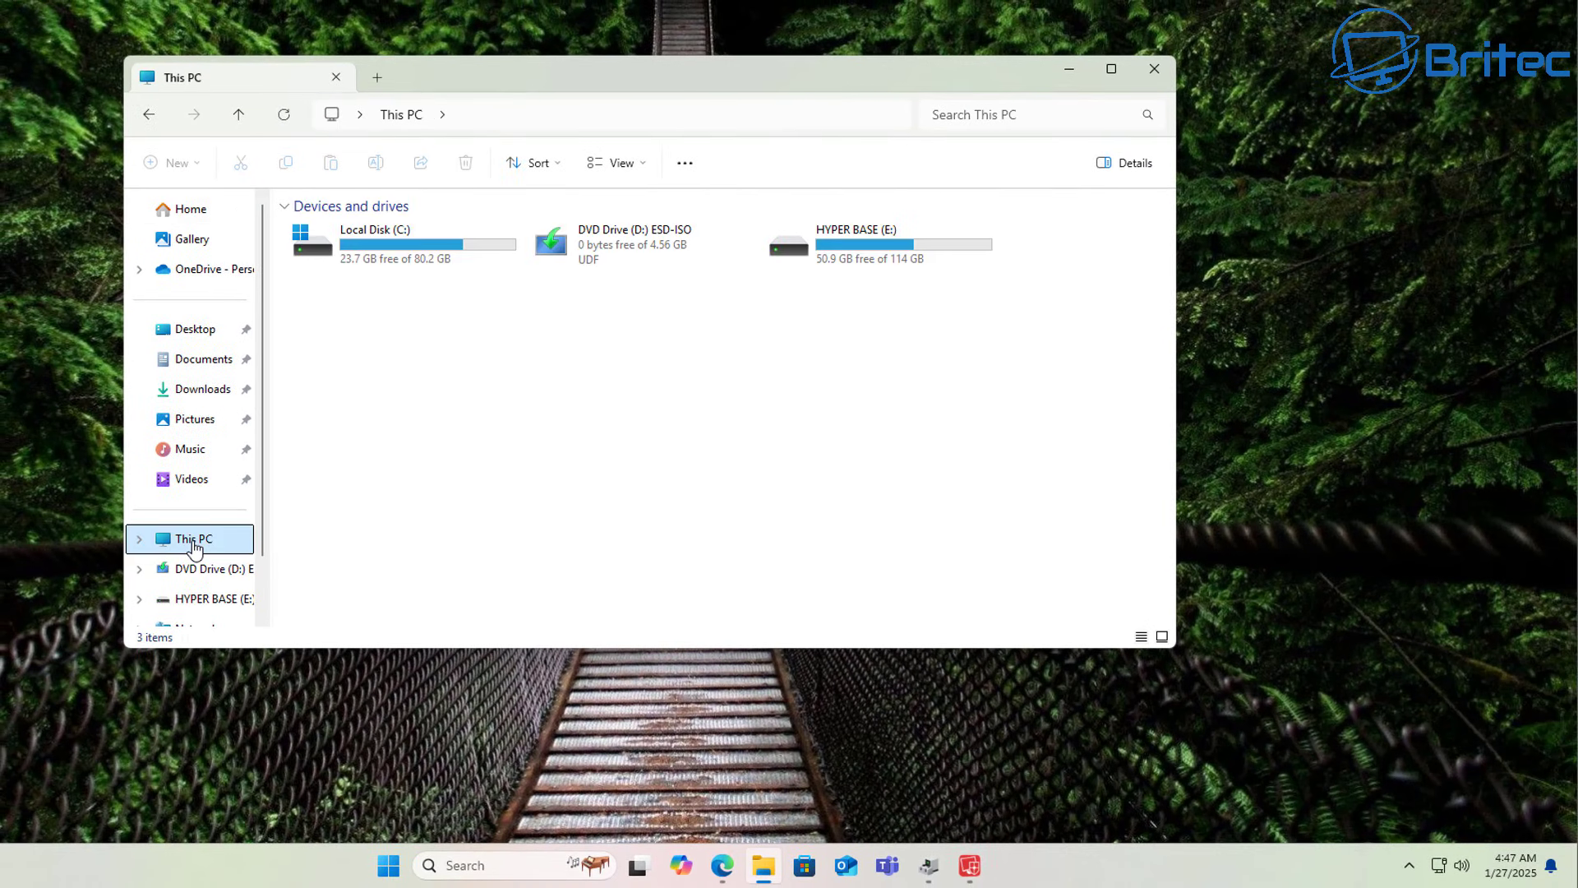
double_click(878, 262)
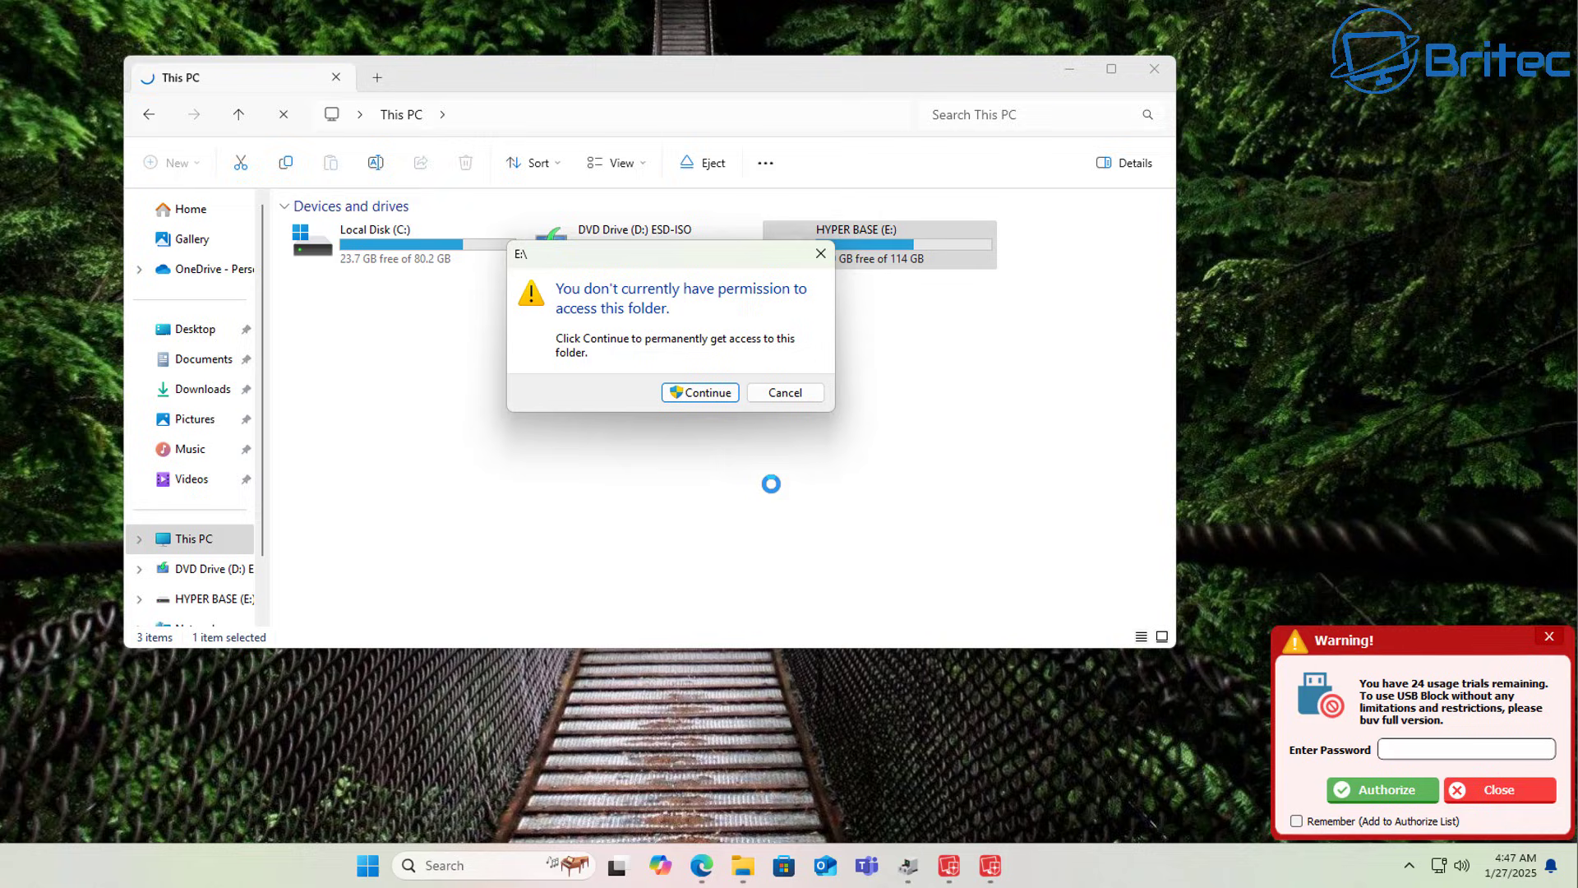
left_click(820, 253)
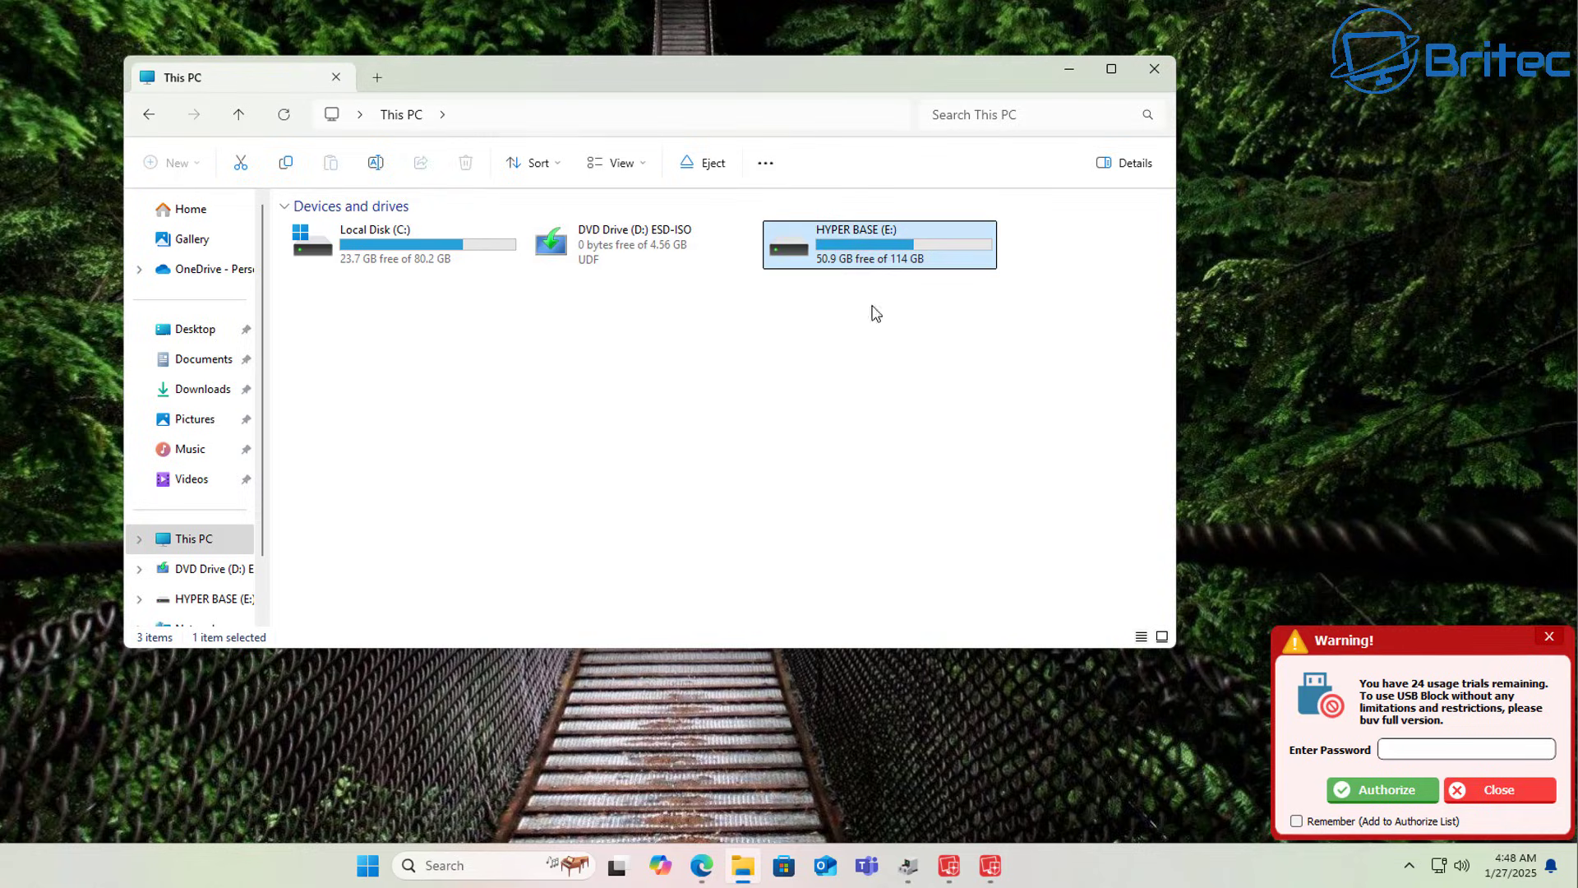
left_click(1547, 638)
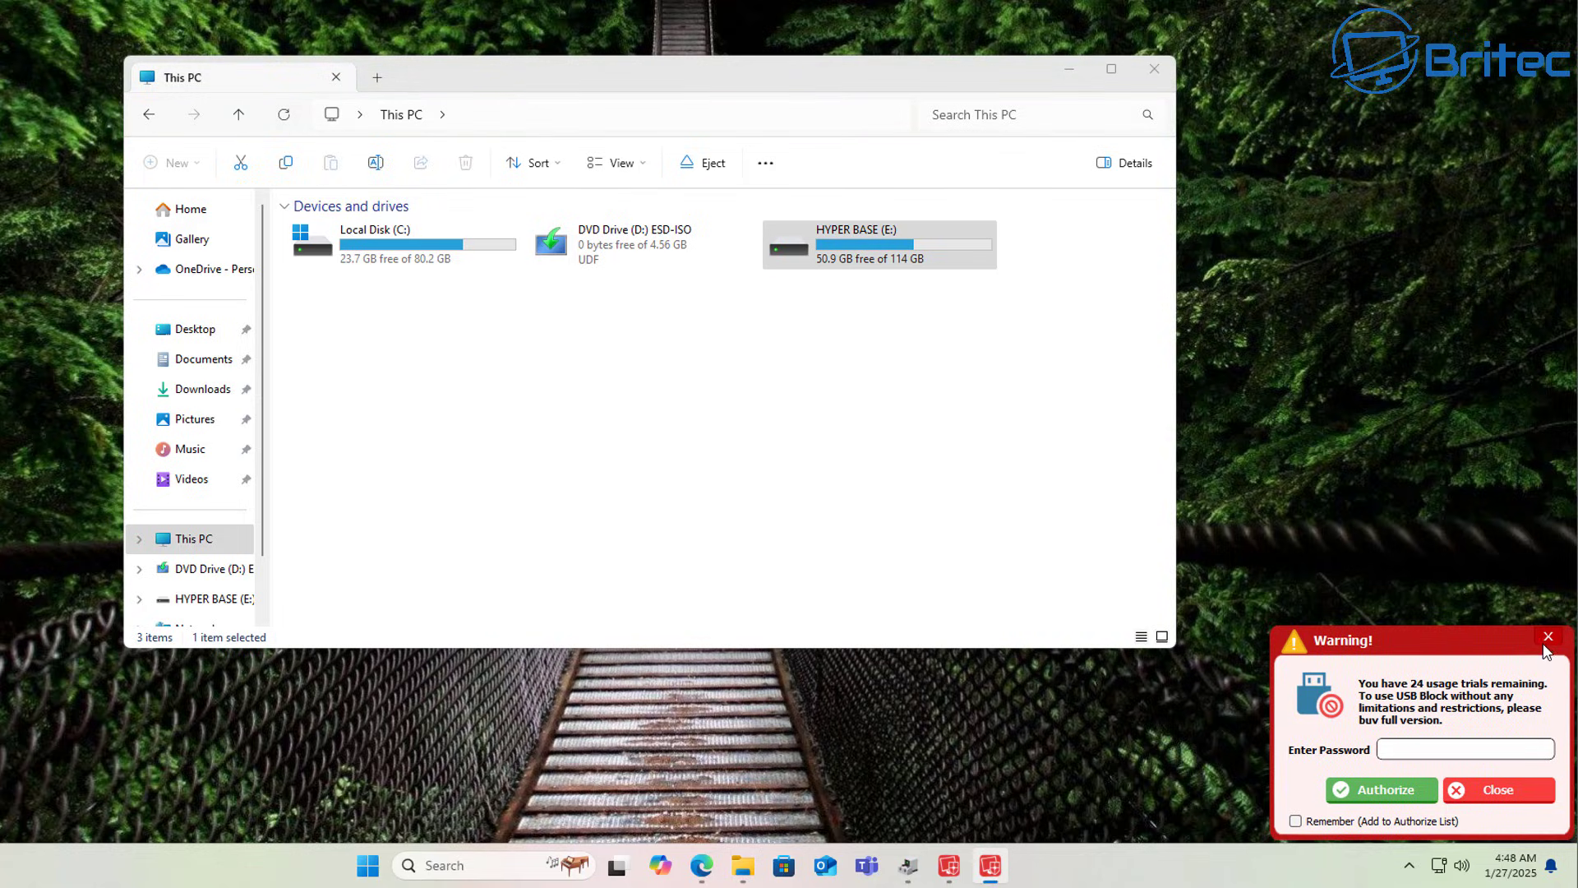
left_click(1545, 637)
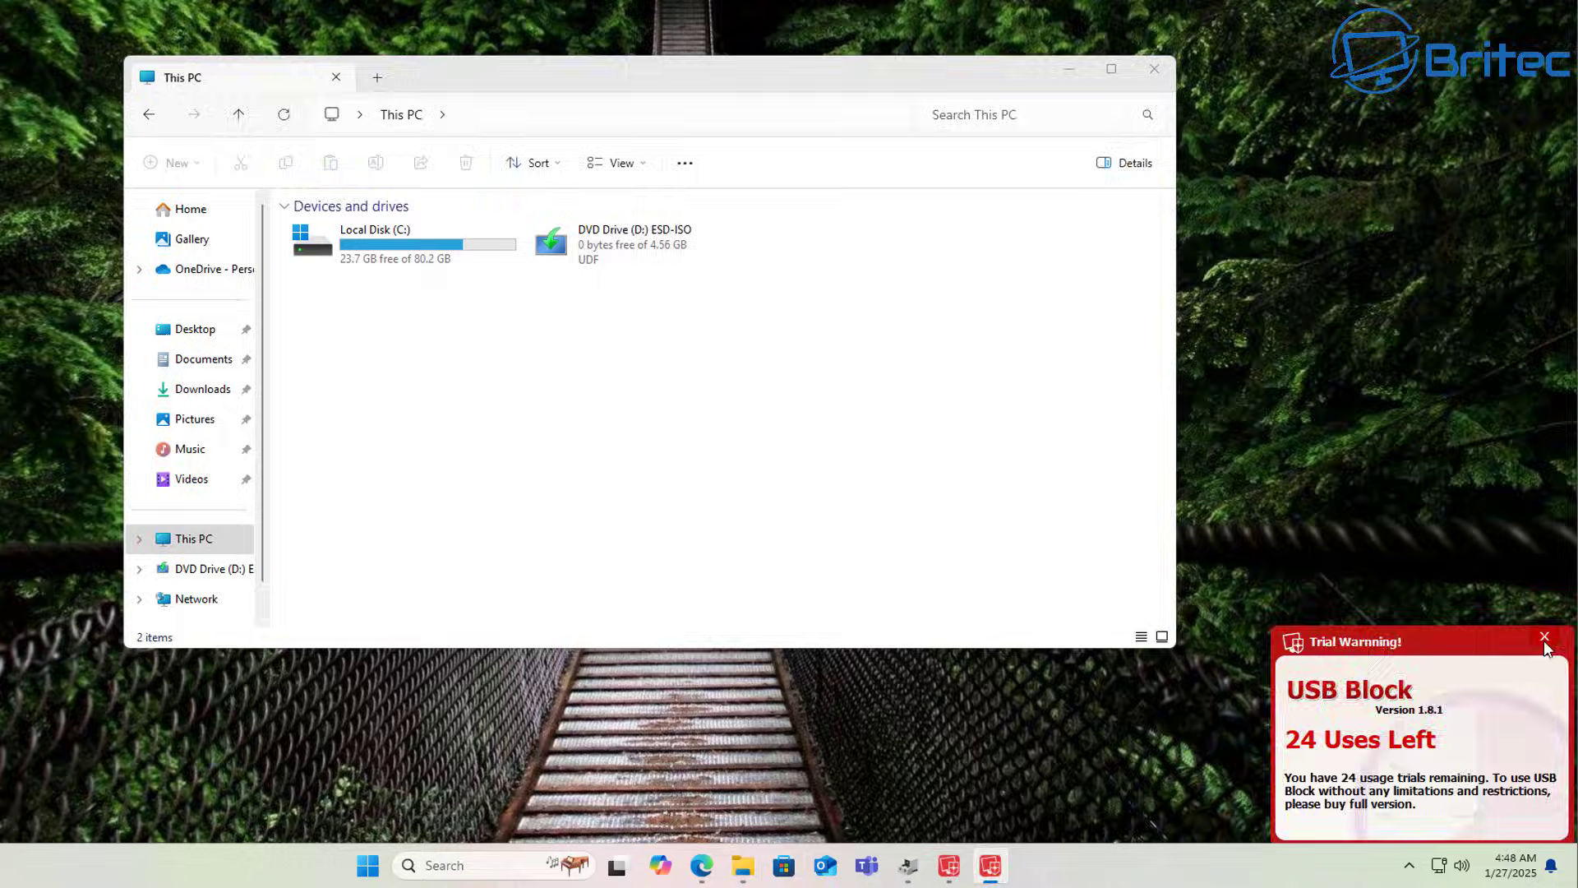
left_click(1545, 638)
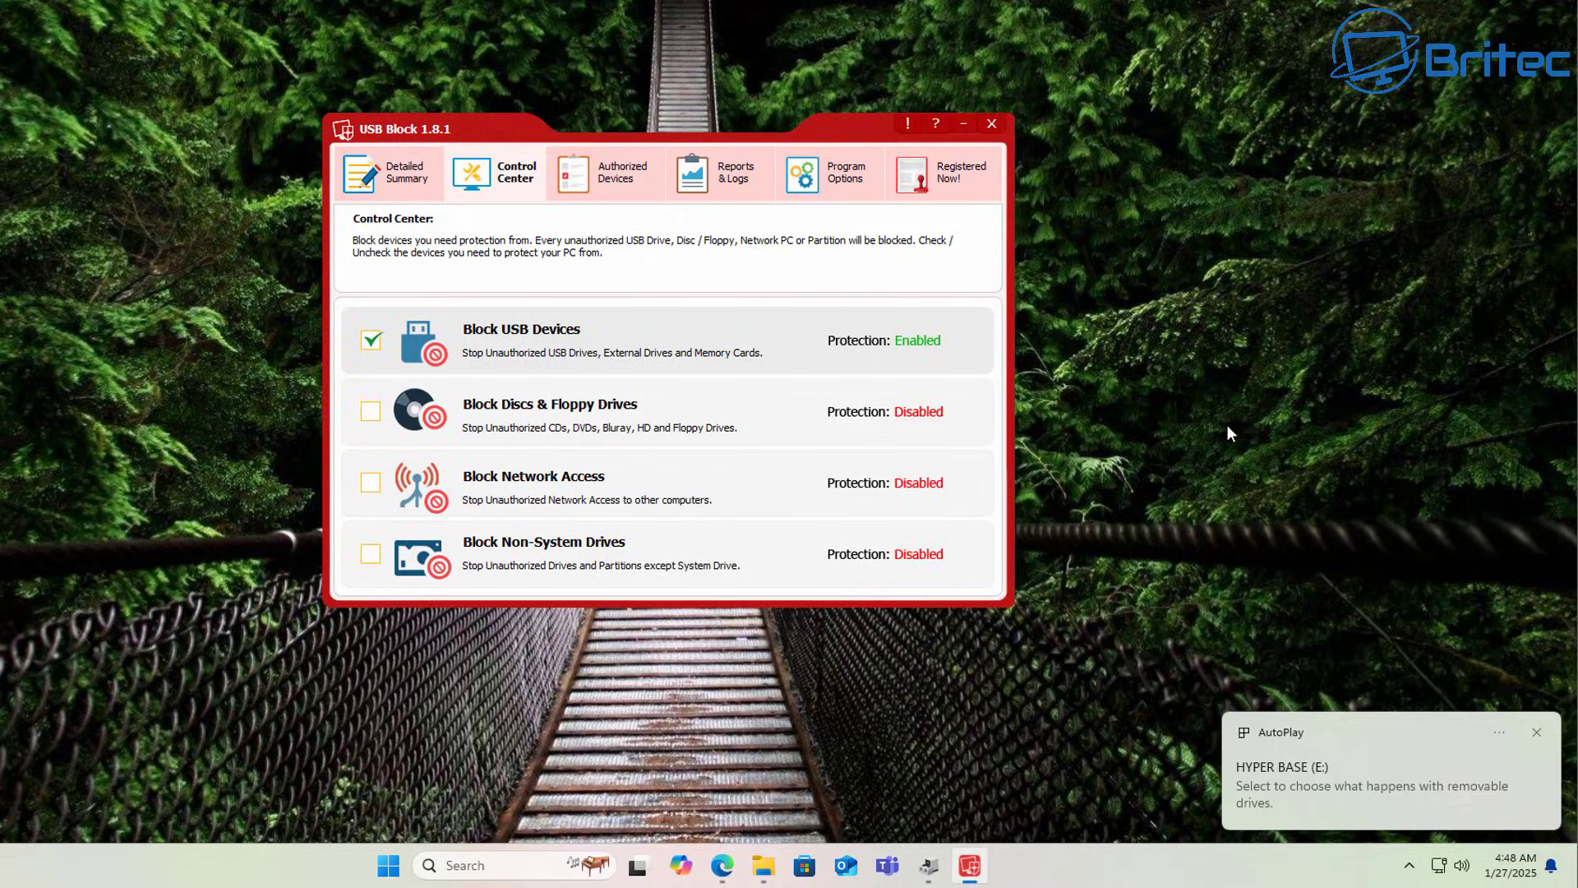
Authorize HYPER BASE (E:) with the program password, ticking Remember (Add to Authorize List).
left_click(762, 865)
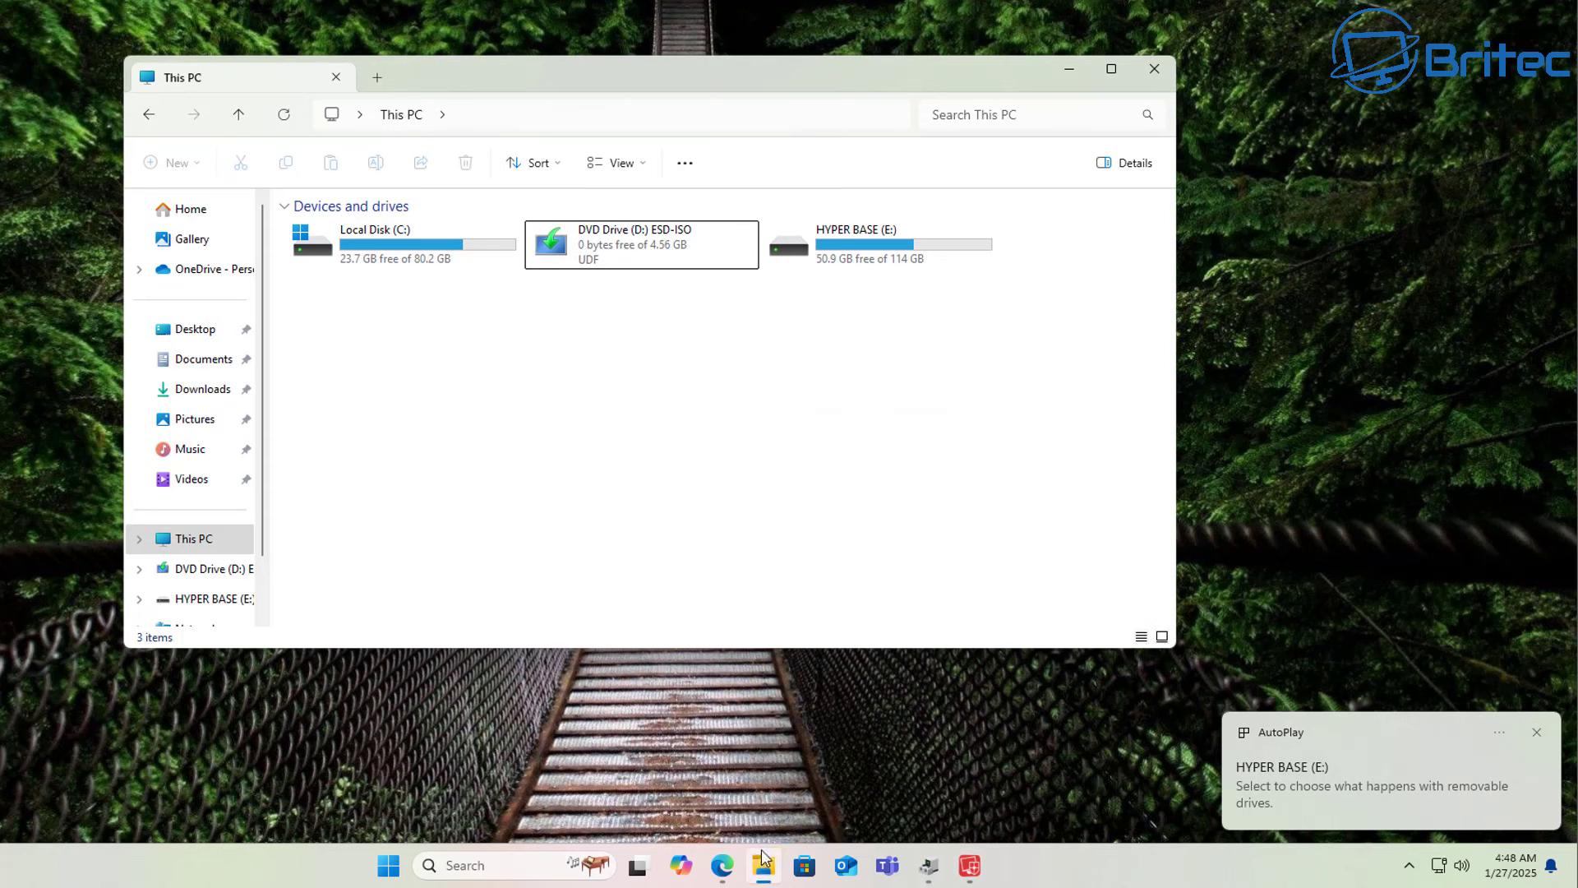
double_click(859, 259)
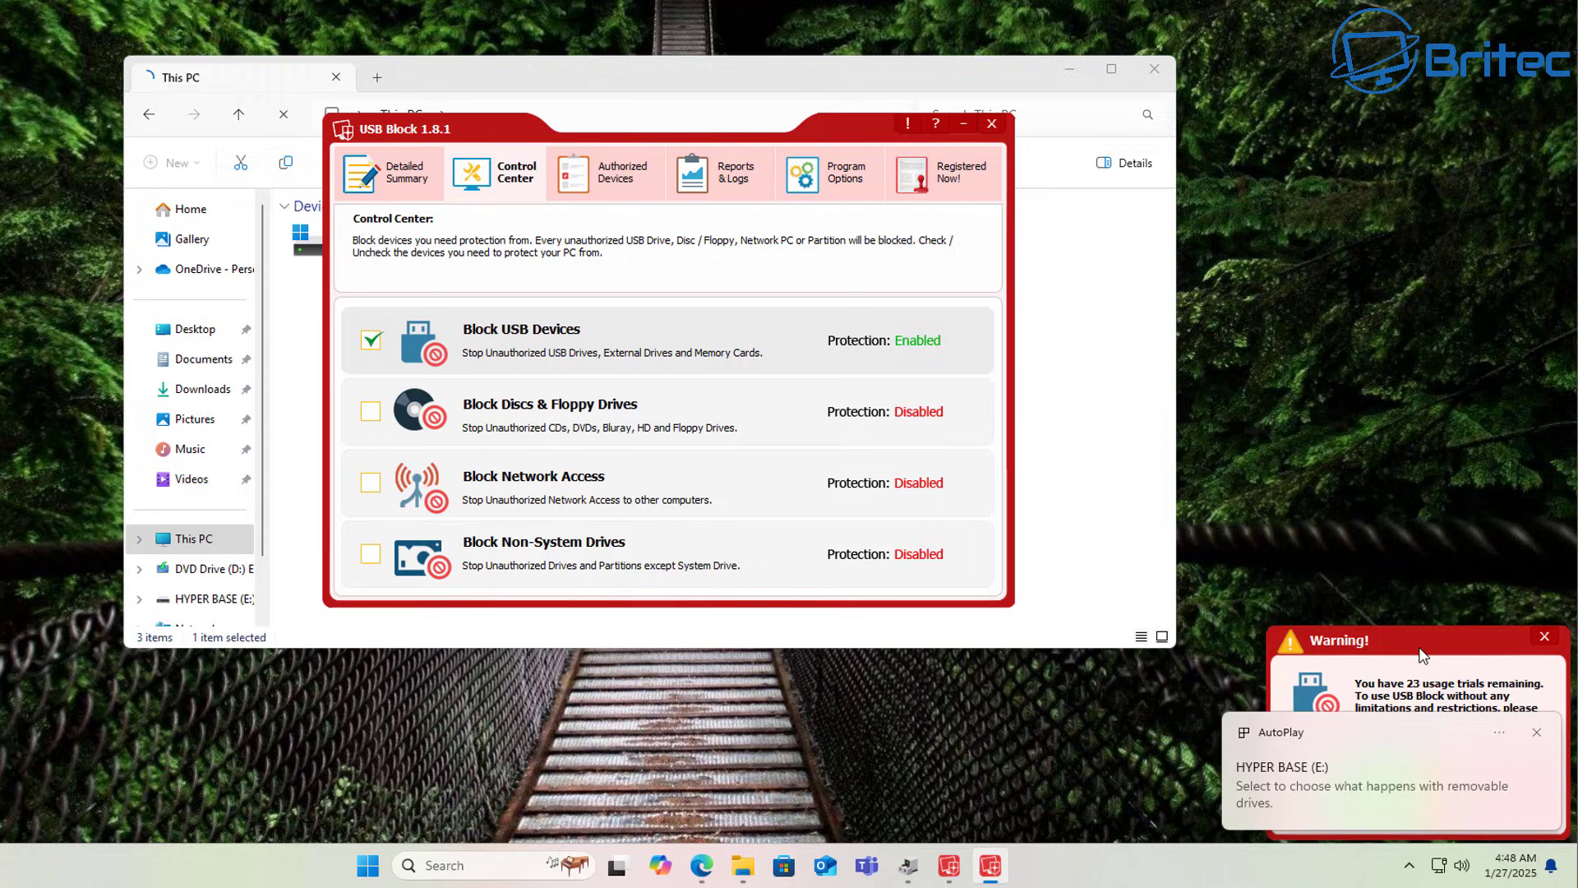
left_click(1537, 734)
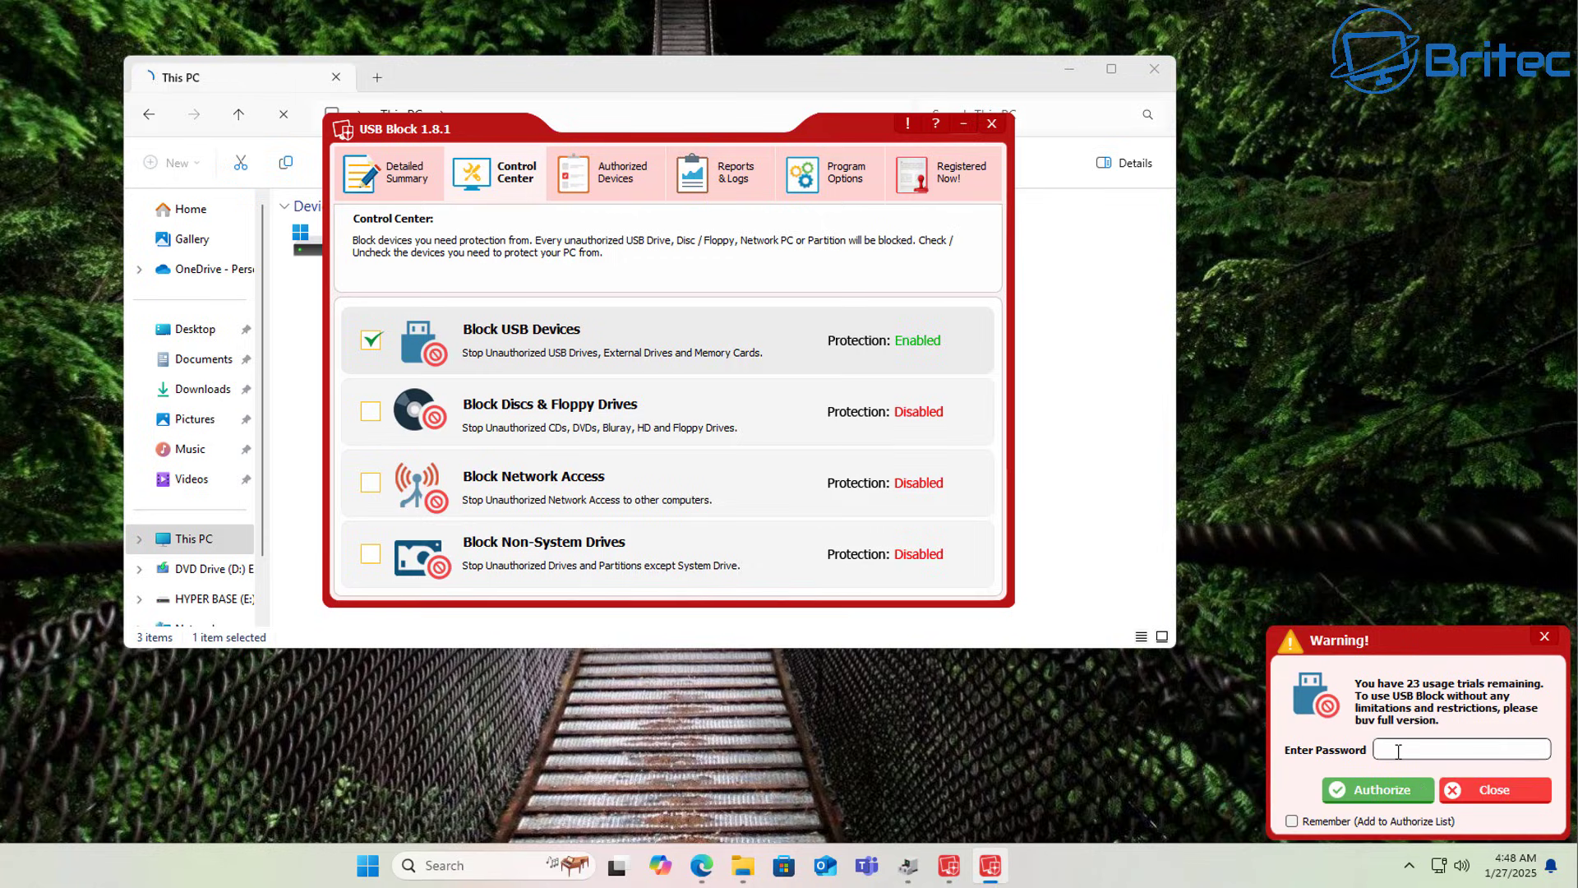
type("1234")
left_click(1292, 821)
left_click(1362, 790)
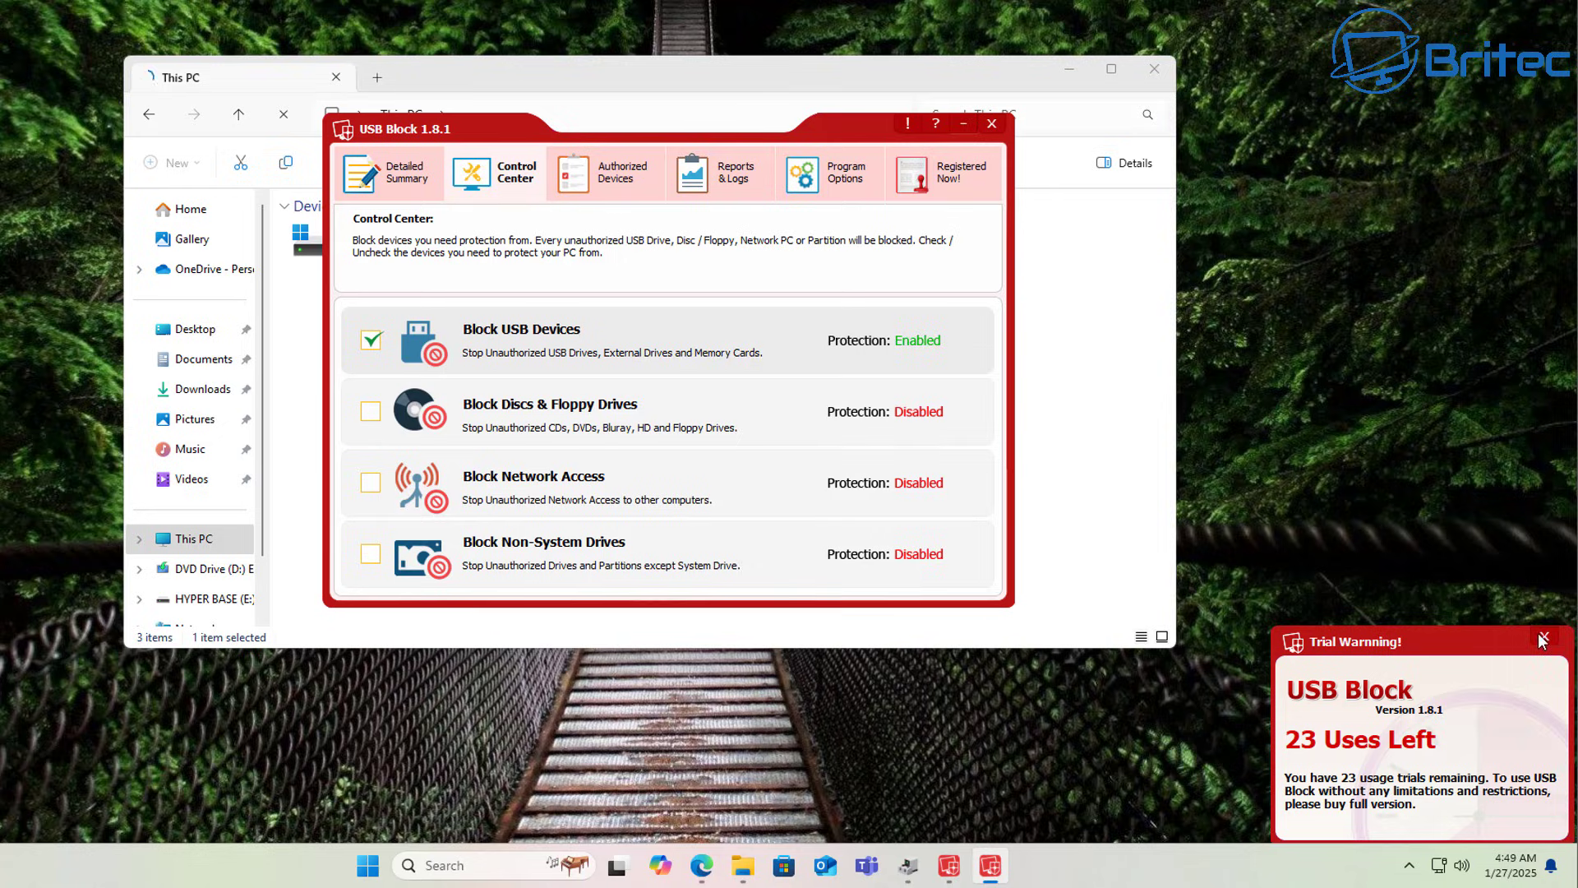
left_click(1541, 640)
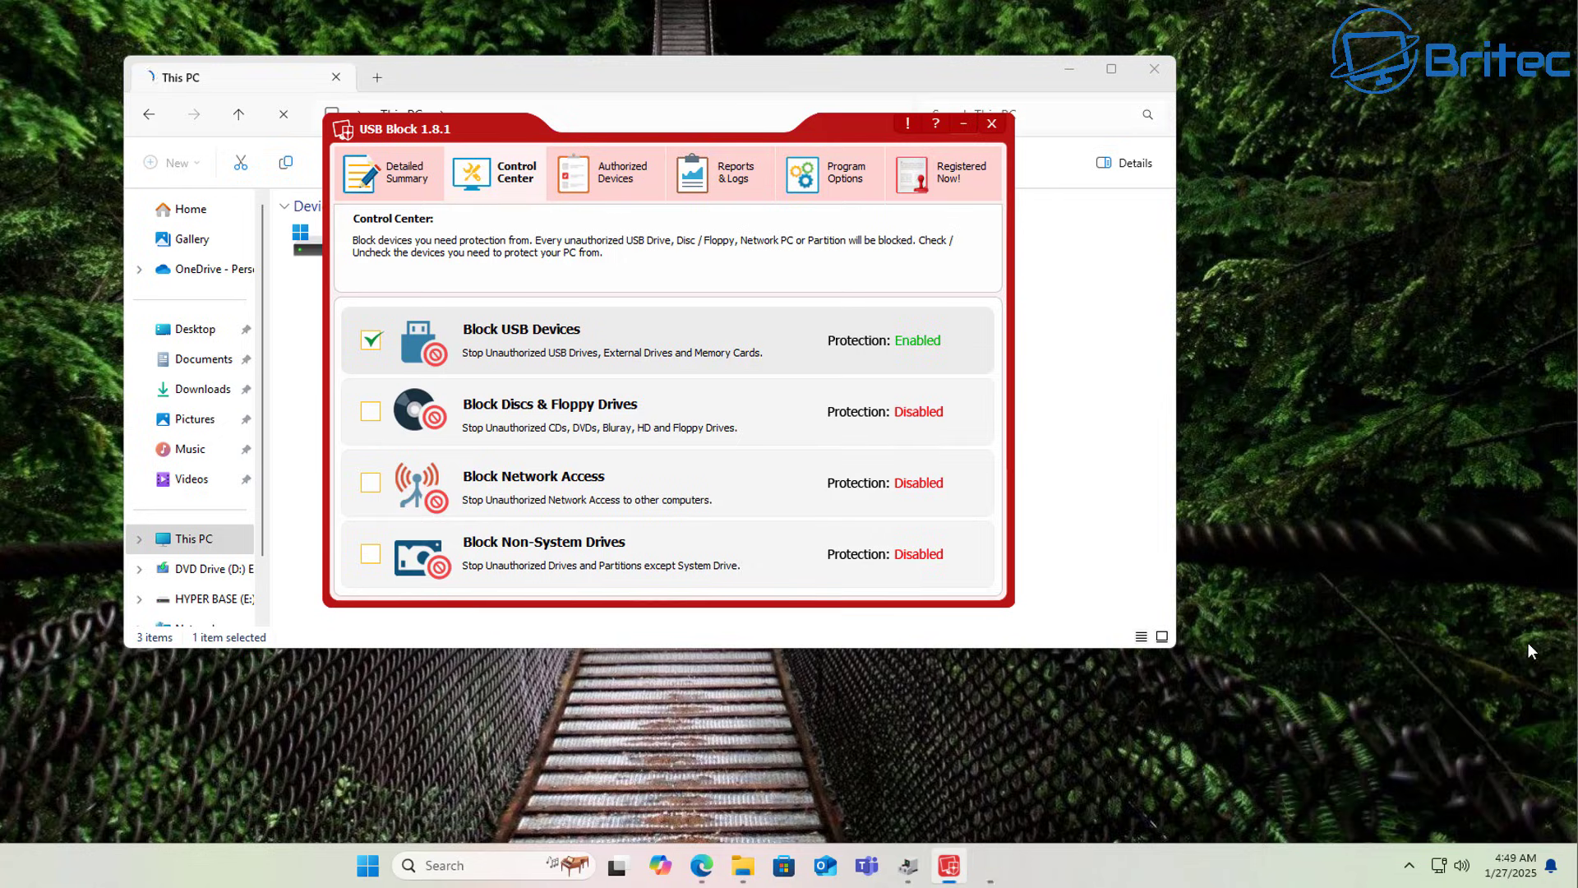
Check the USB entry under Authorized Devices, then minimize USB Block and continue into E:\.
left_click(618, 181)
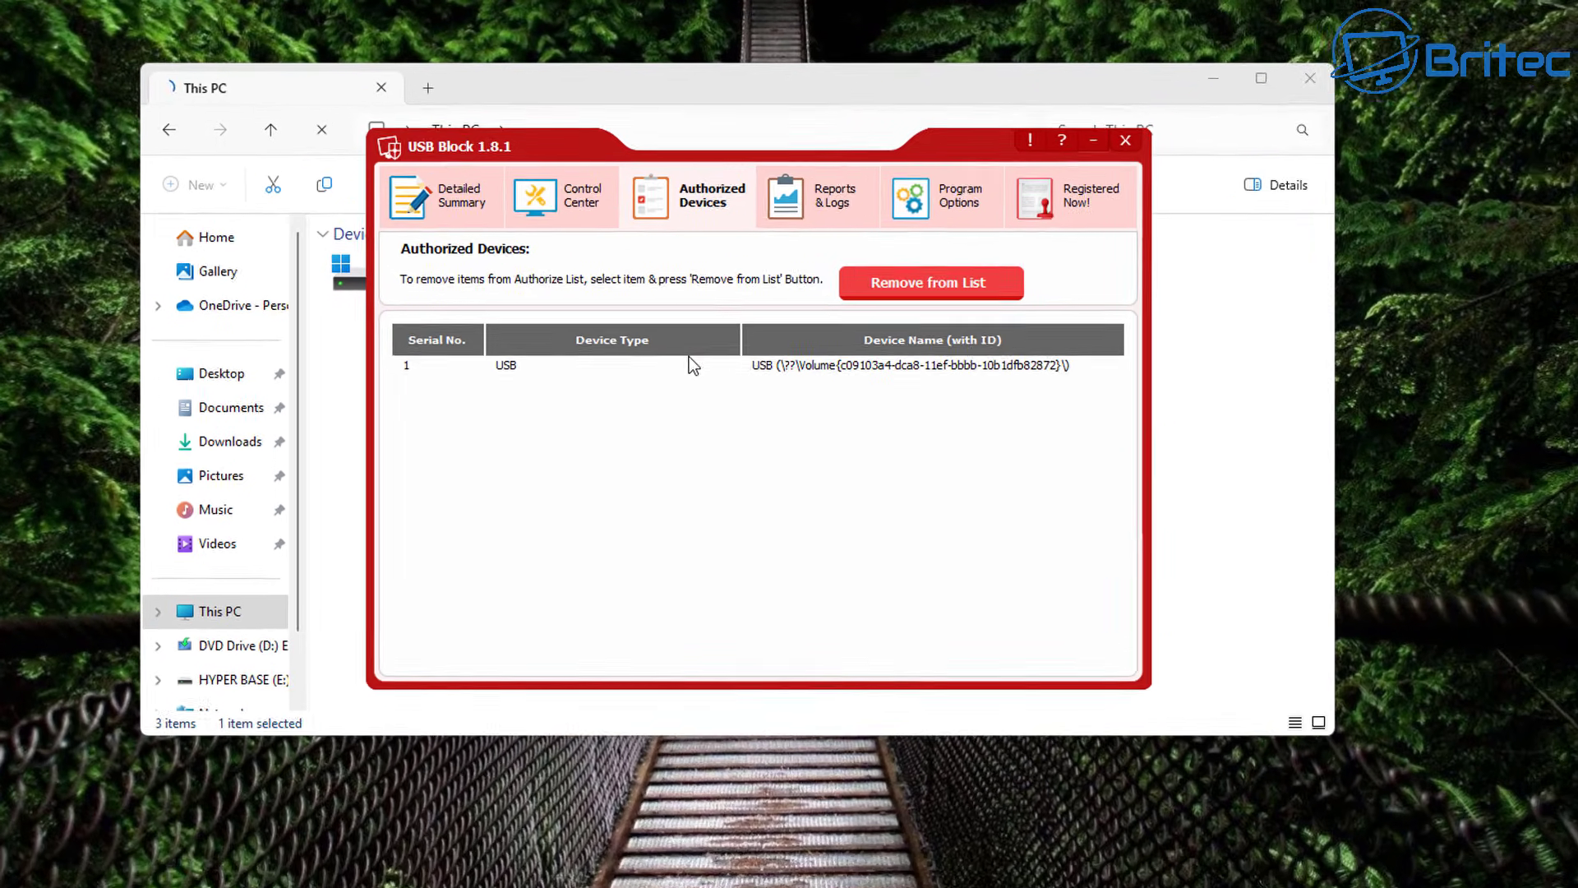
left_click(862, 366)
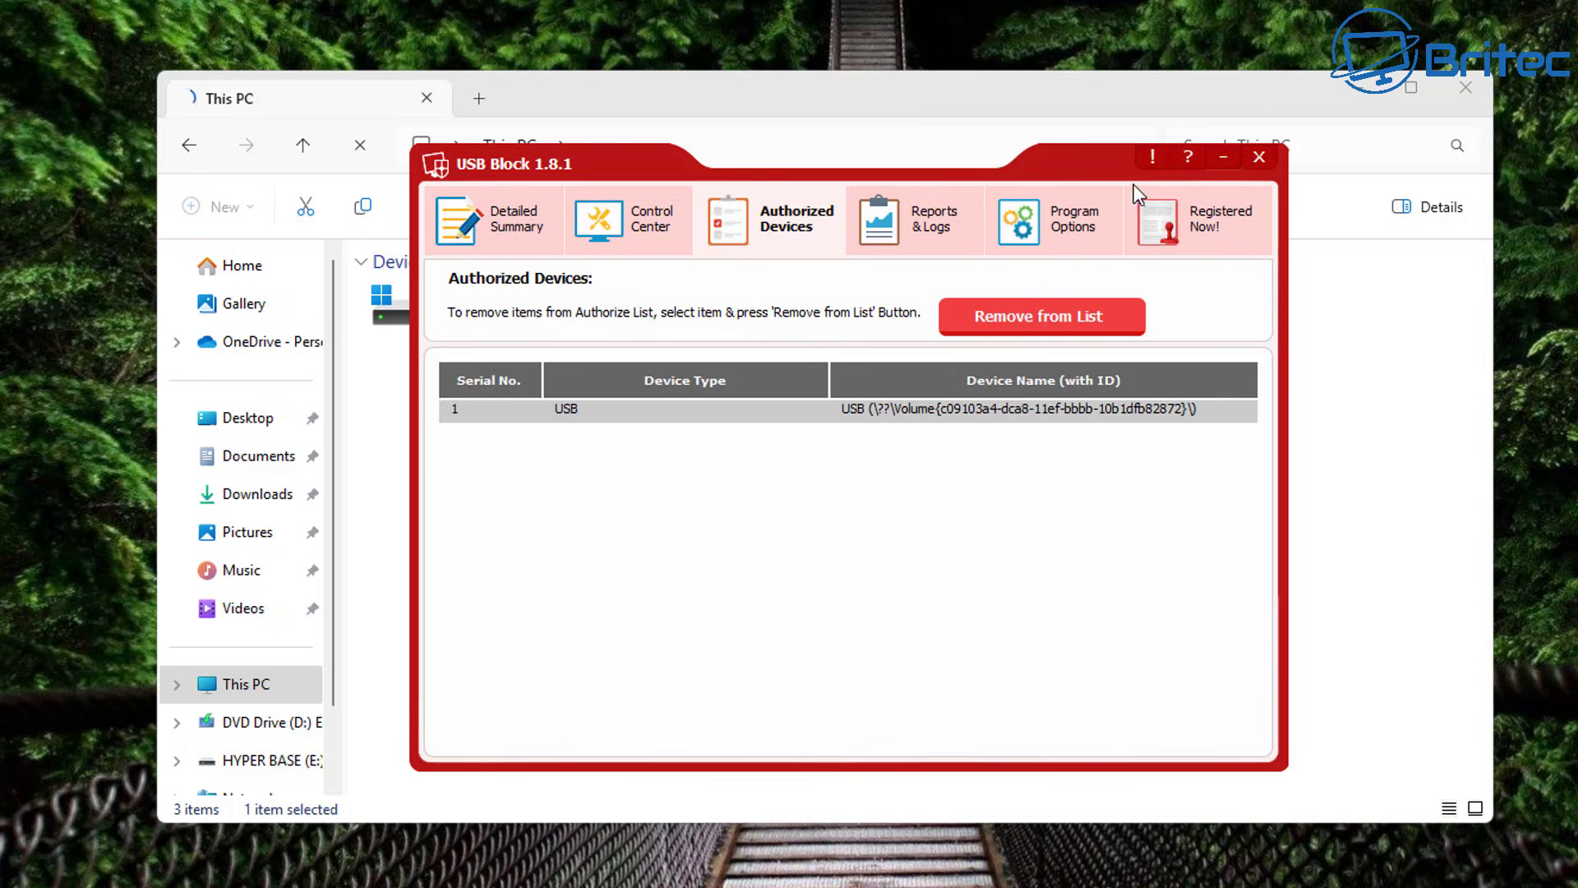
left_click(1222, 156)
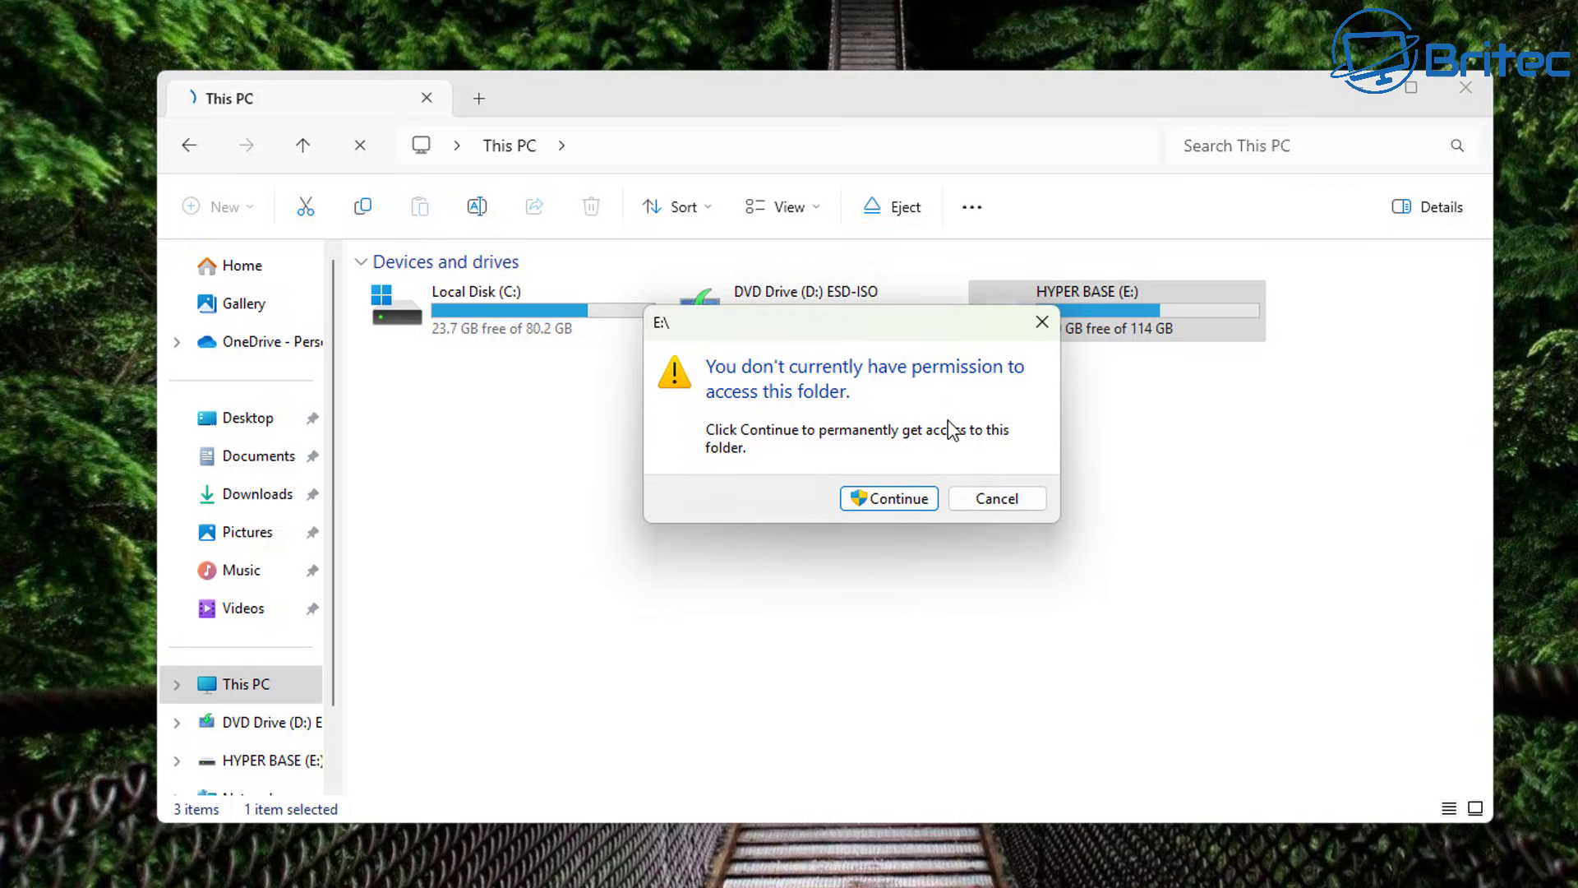
left_click(887, 499)
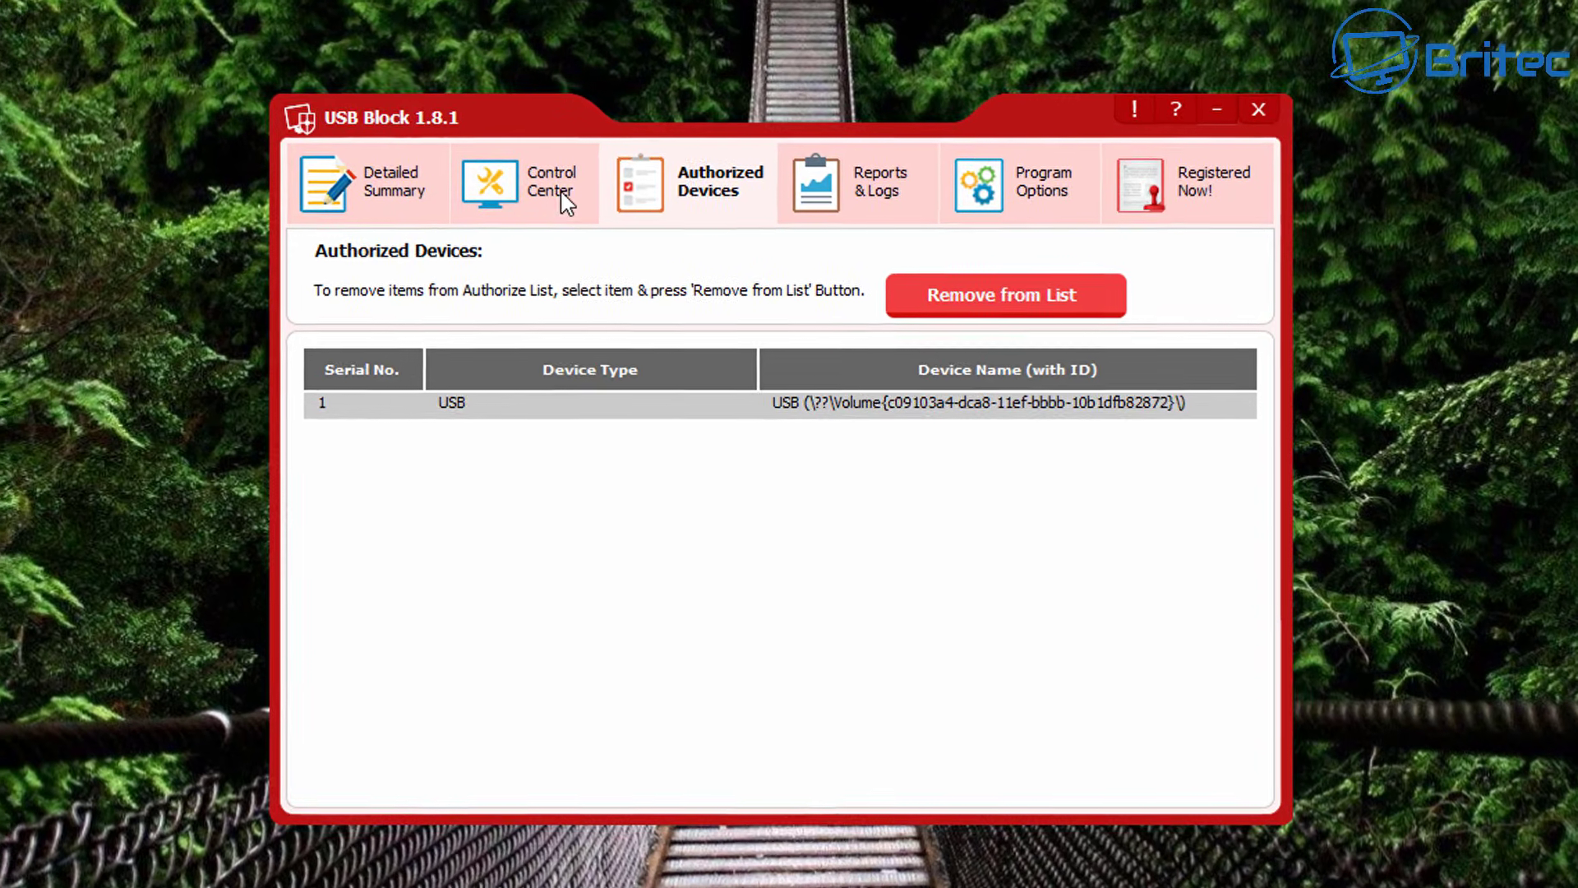
Return to USB Block's Control Center to confirm Block USB Devices is Enabled and the other three blocks are Disabled.
left_click(563, 198)
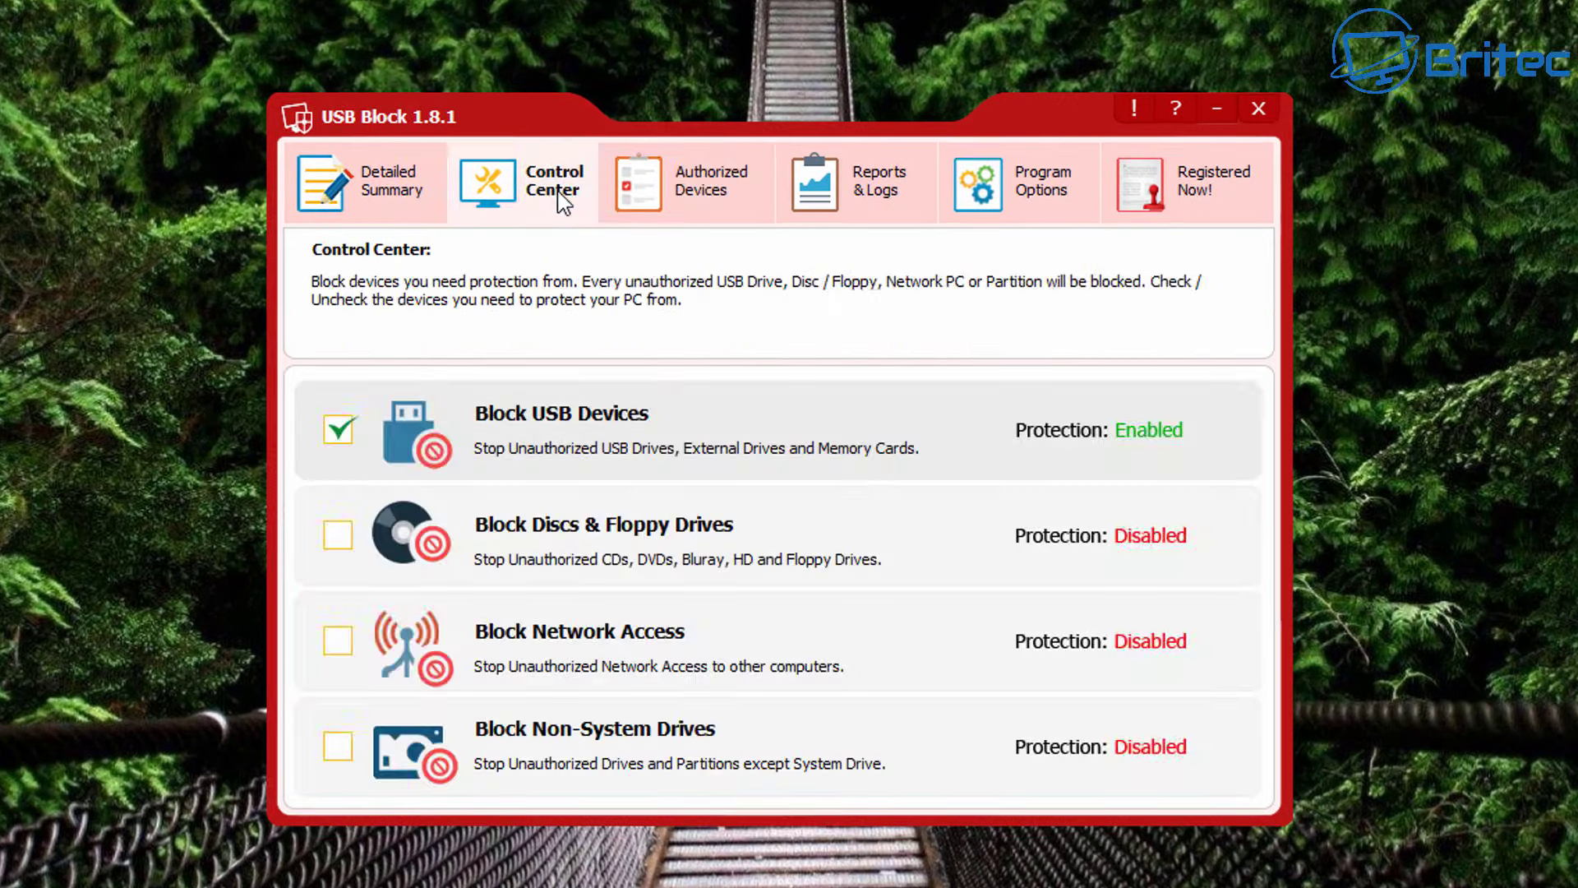